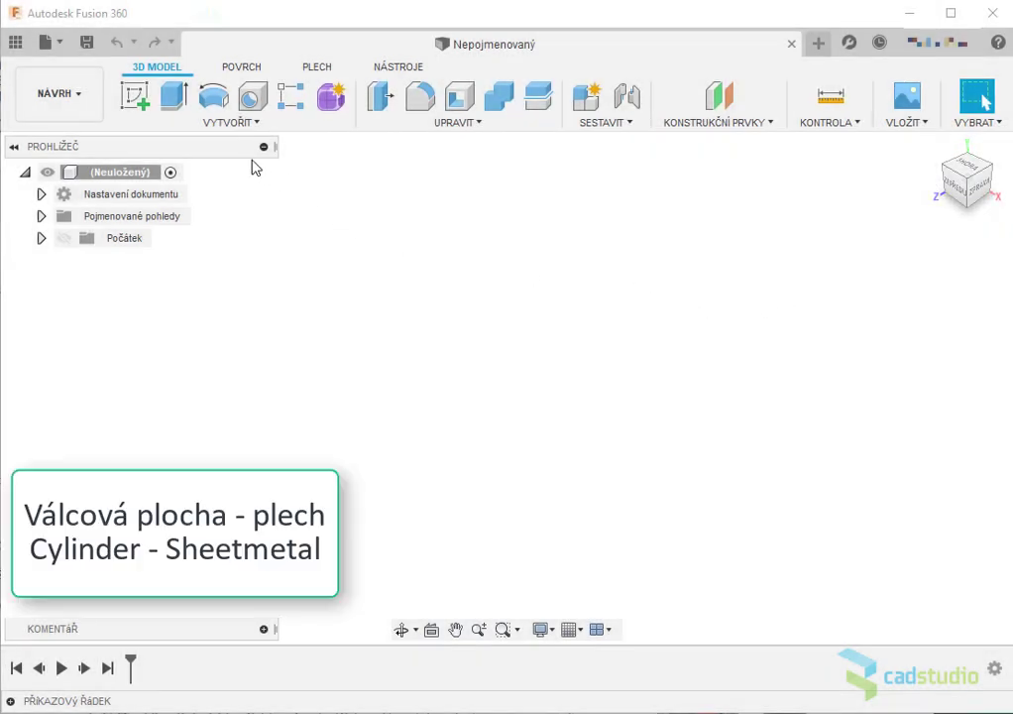
Step: Begin a new sketch placed on the horizontal origin (ground) plane
click(145, 101)
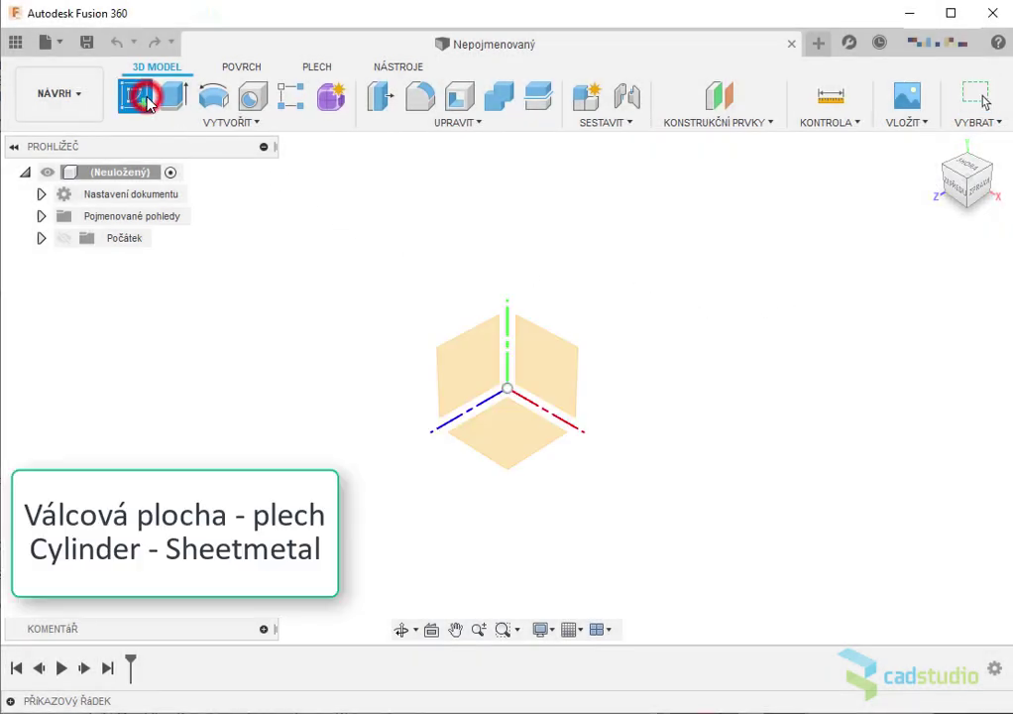
click(536, 442)
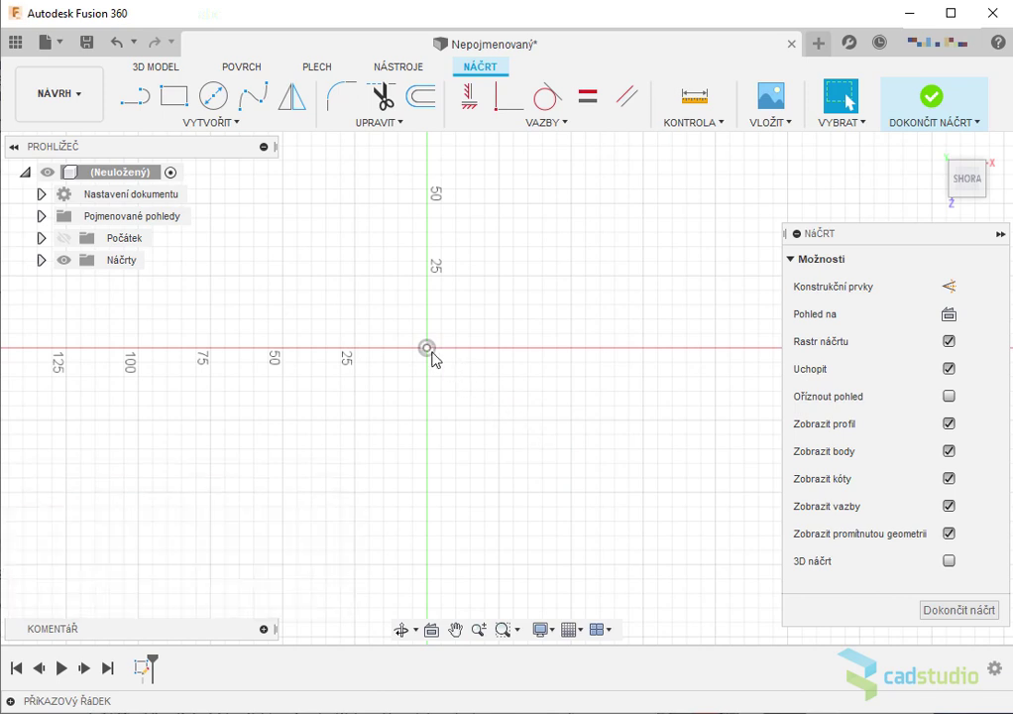
Step: Draw a 100 mm diameter circle centred on the sketch origin
click(428, 348)
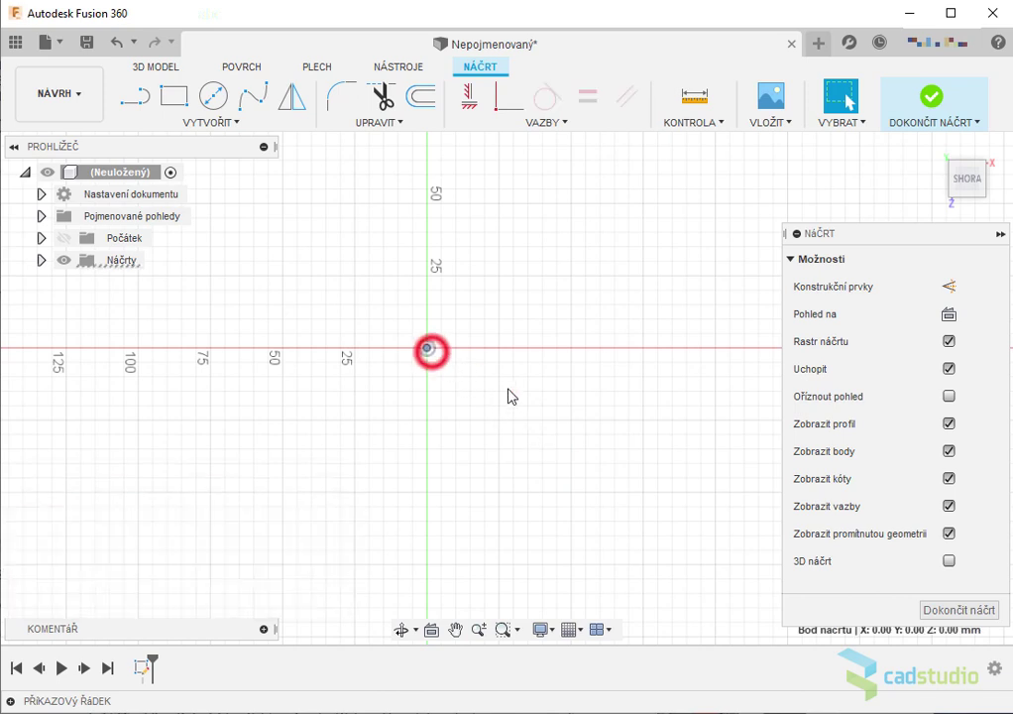
click(213, 95)
click(427, 348)
text(100)
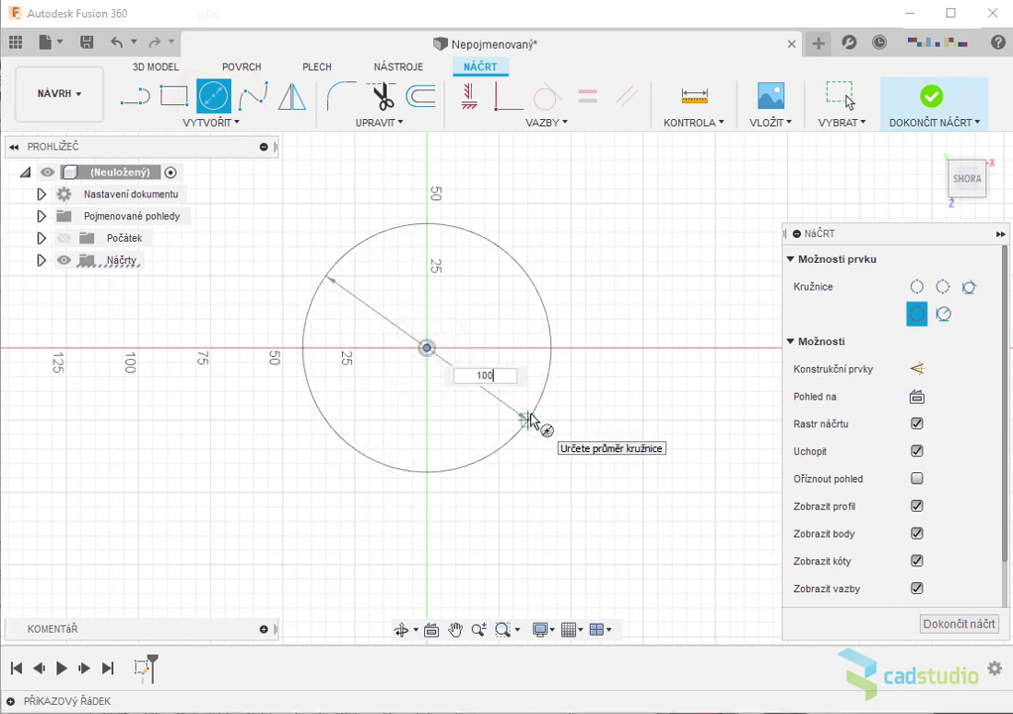
key(Tab)
key(Return)
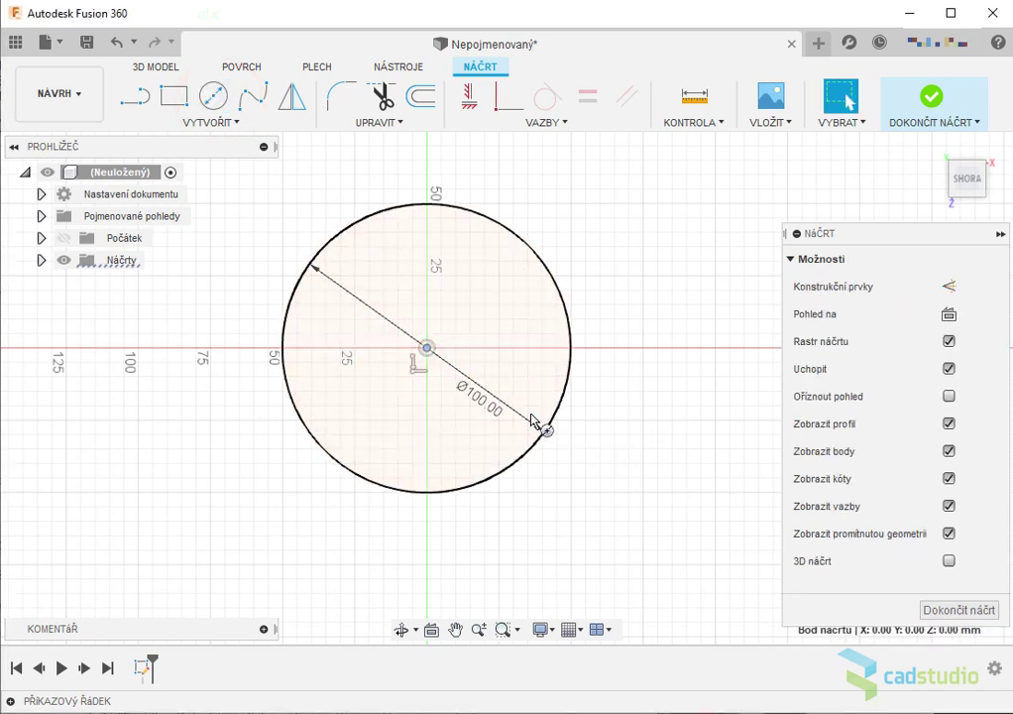
mouse_move(533, 415)
middle_down()
mouse_move(585, 442)
mouse_move(588, 484)
middle_up()
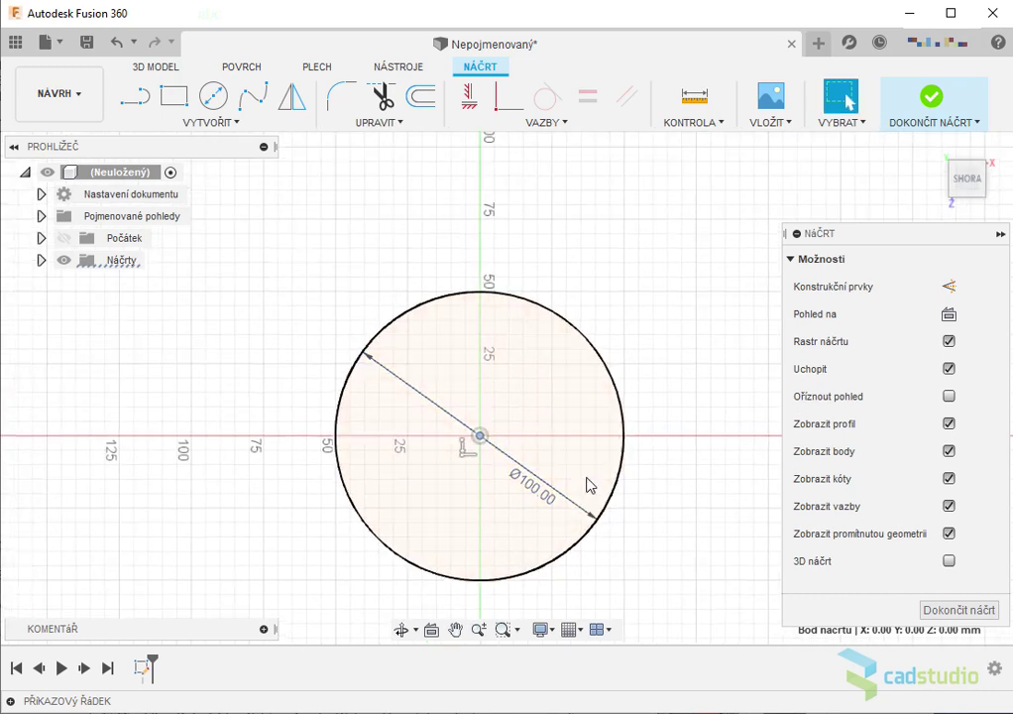
click(235, 126)
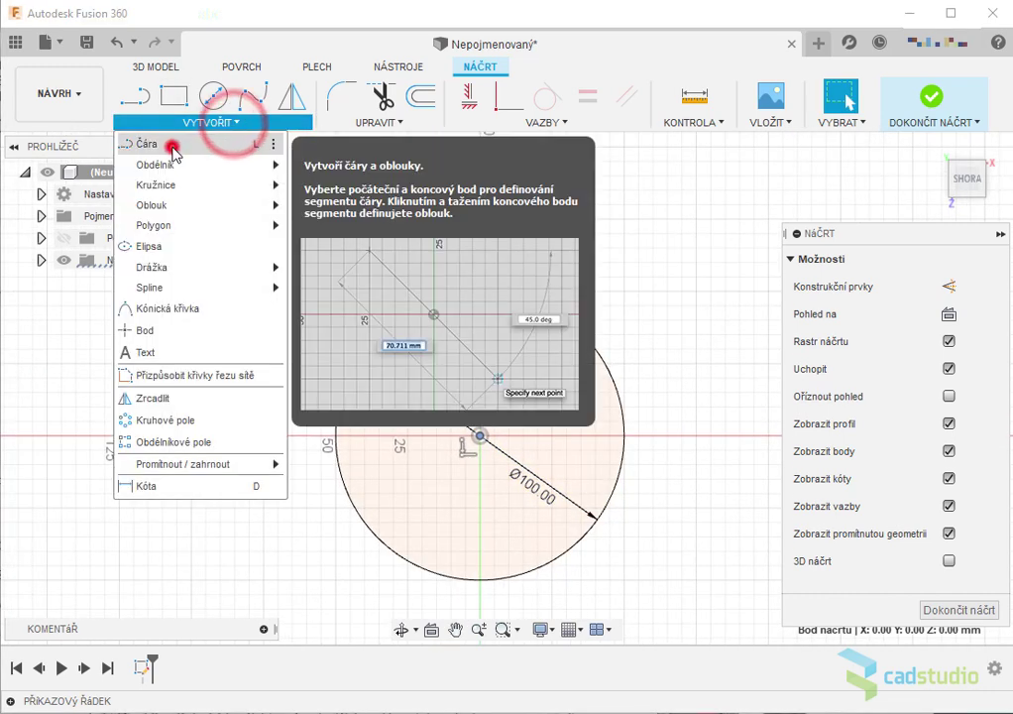
Step: Draw a vertical line from the origin straight up past the top of the circle
click(169, 143)
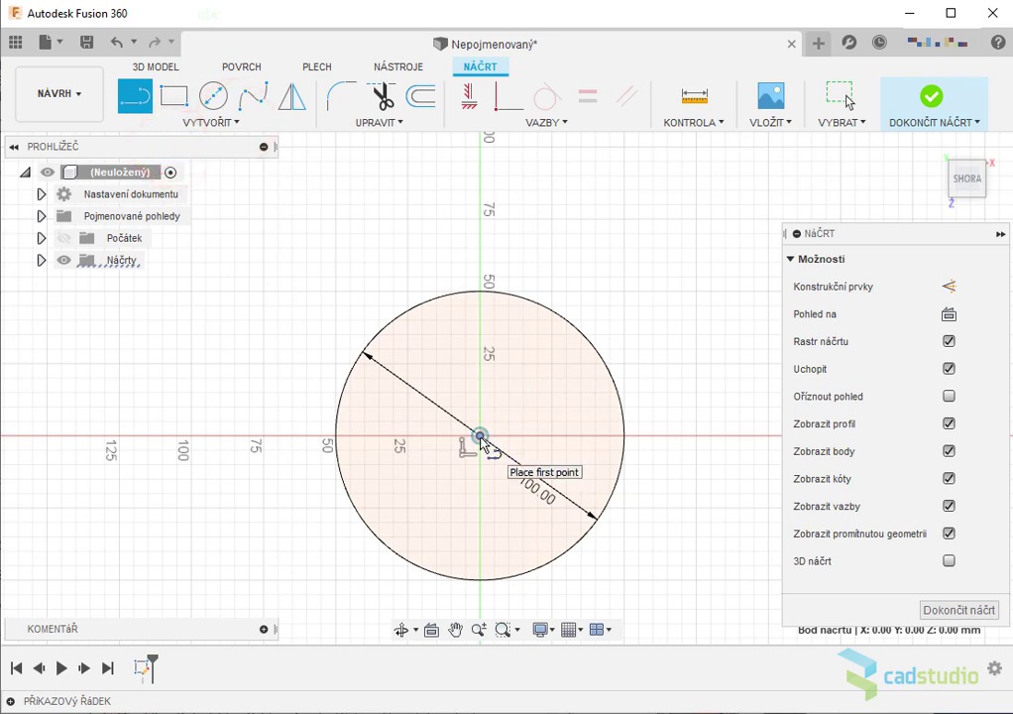
click(479, 437)
click(480, 233)
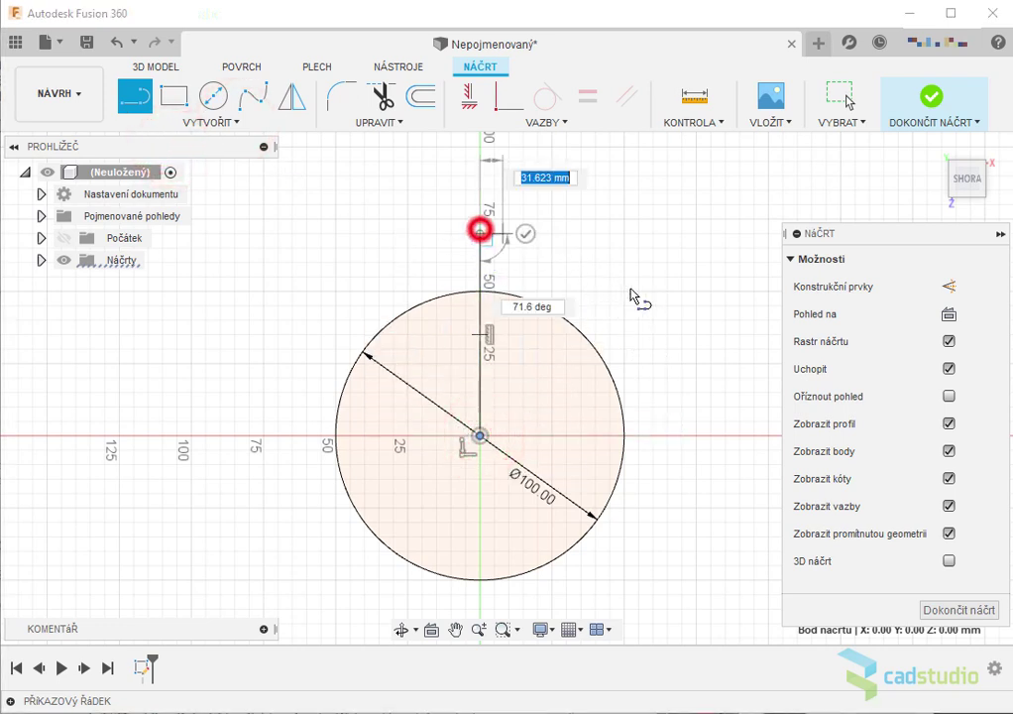
key(Escape)
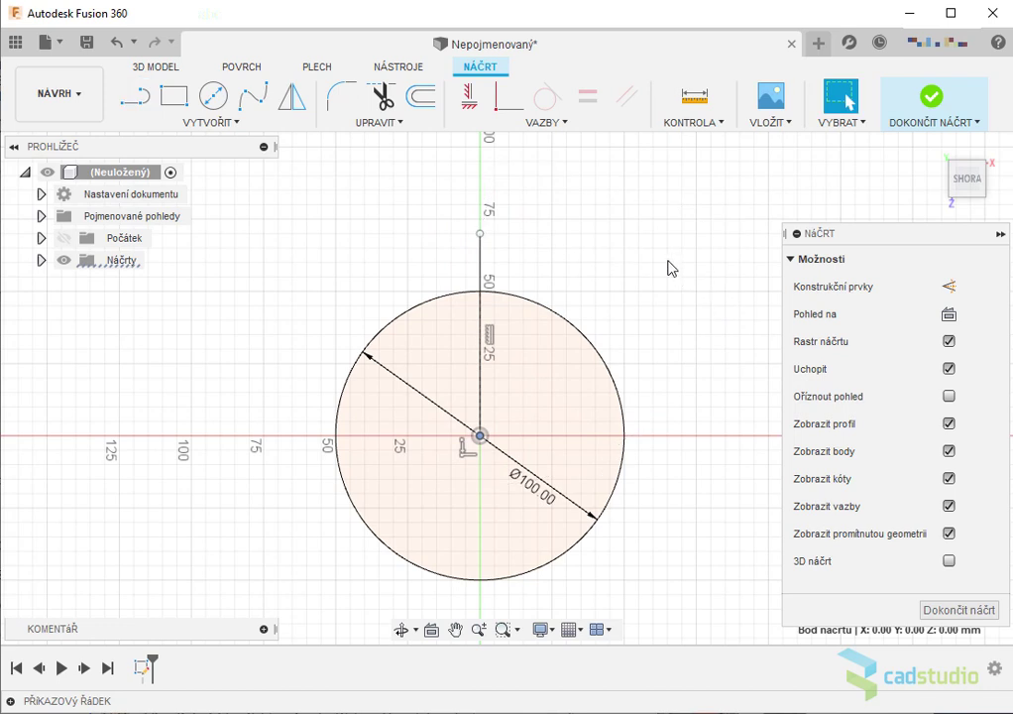
click(388, 126)
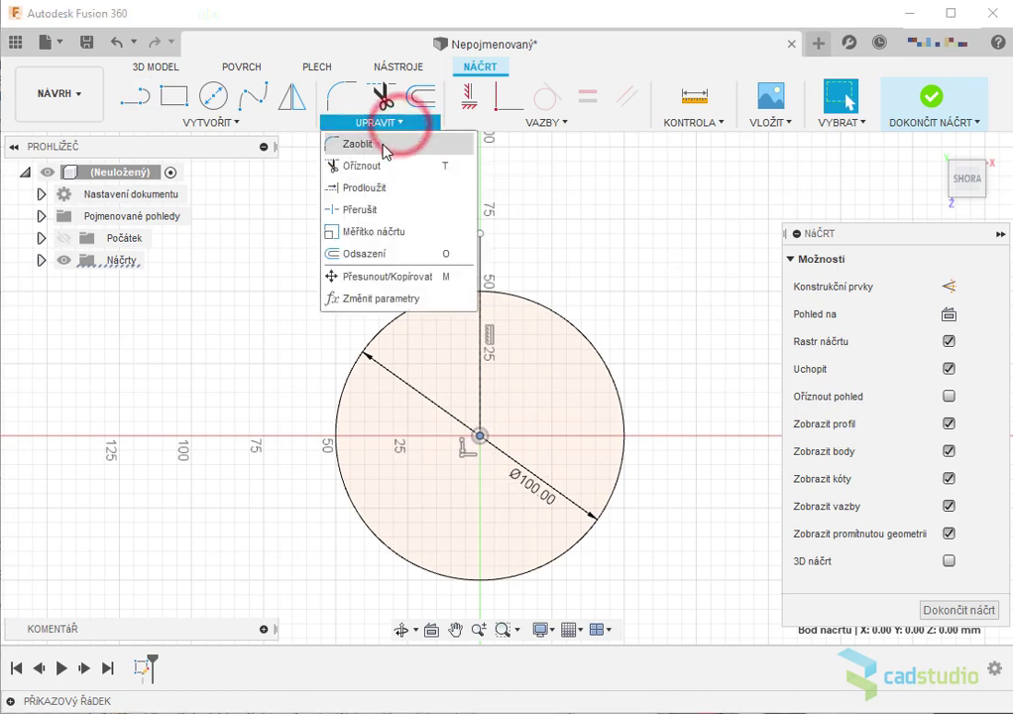
Step: Offset the vertical line by 1 mm to make a parallel copy
click(363, 254)
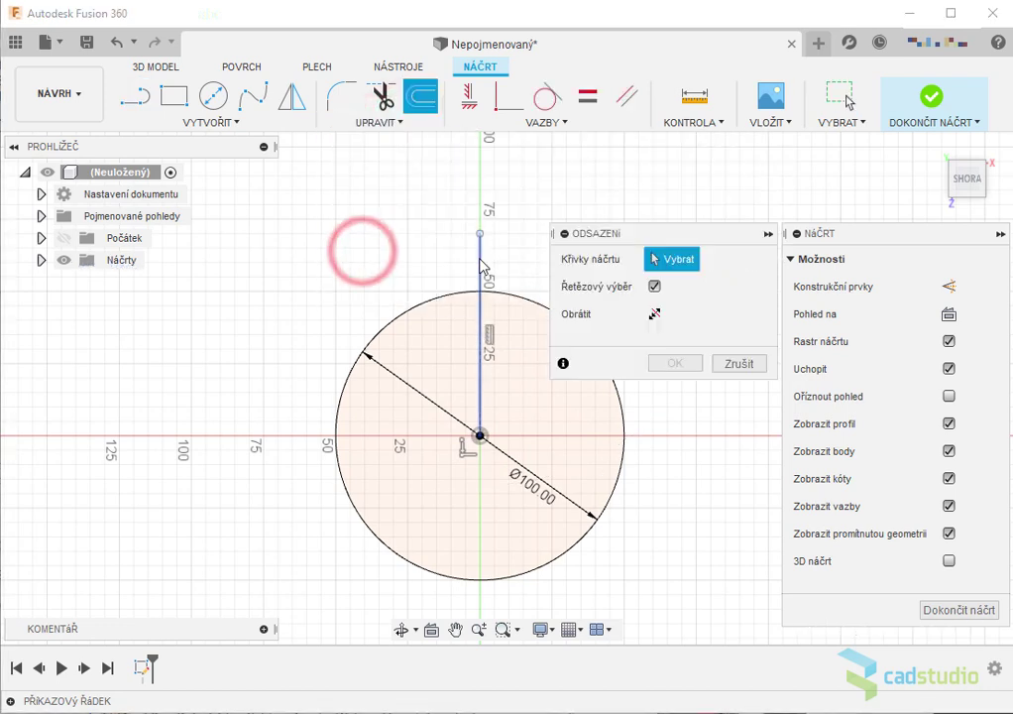
click(480, 256)
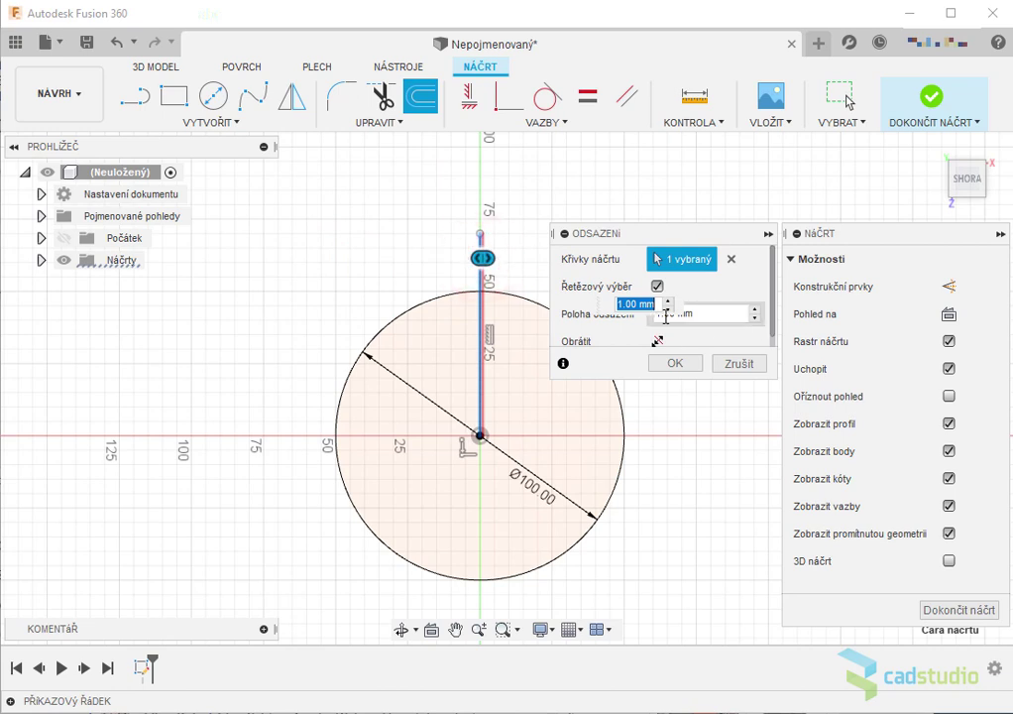
click(675, 363)
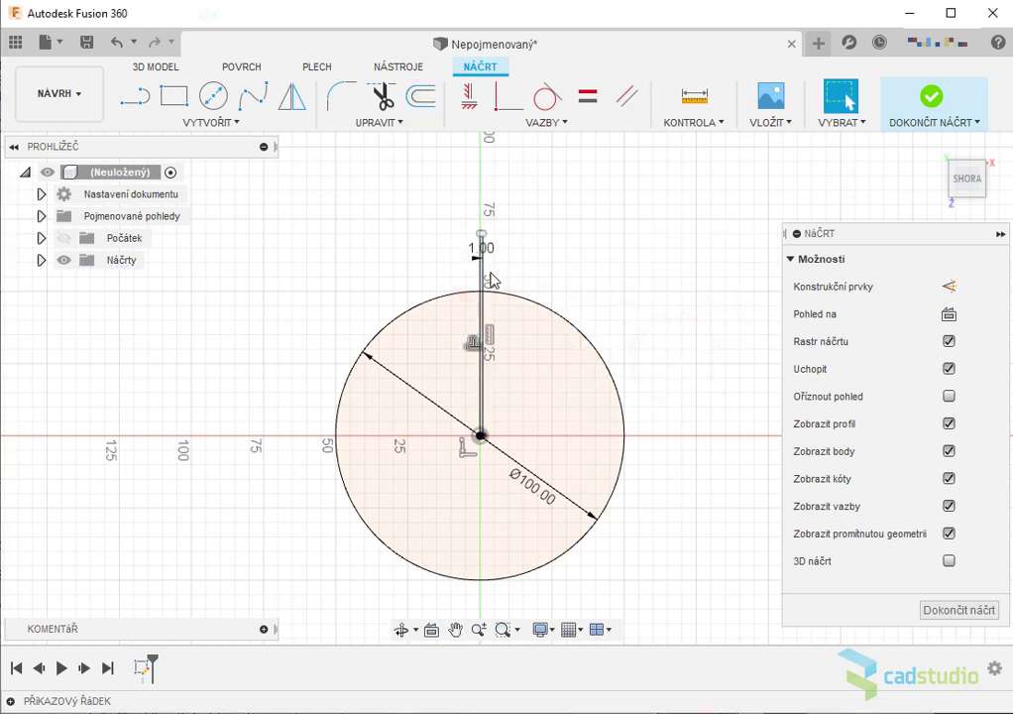
scroll(492, 280, up, 2)
scroll(494, 276, up, 2)
scroll(491, 286, up, 2)
scroll(491, 286, up, 1)
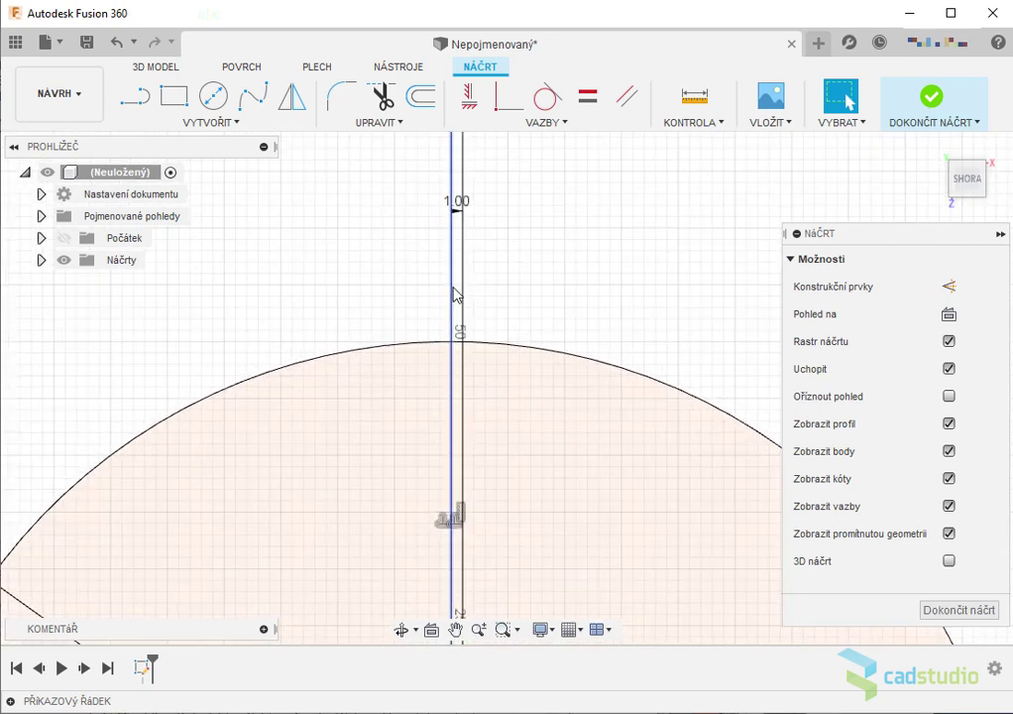
Step: Convert both the offset line and the original line to construction geometry
click(464, 306)
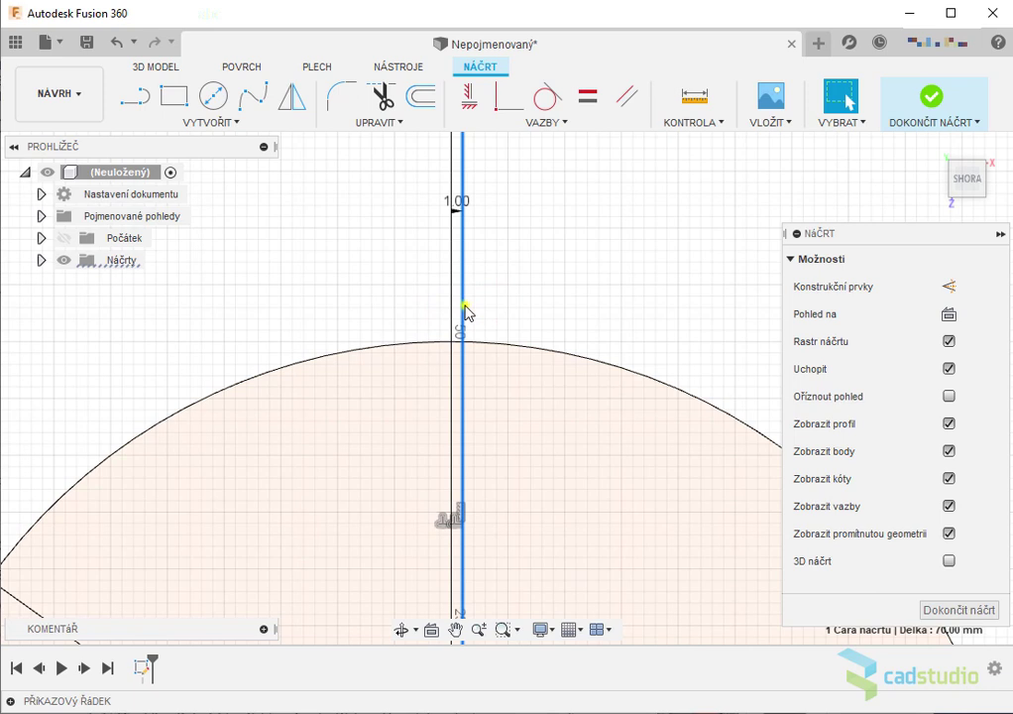
right_click(466, 311)
key(Escape)
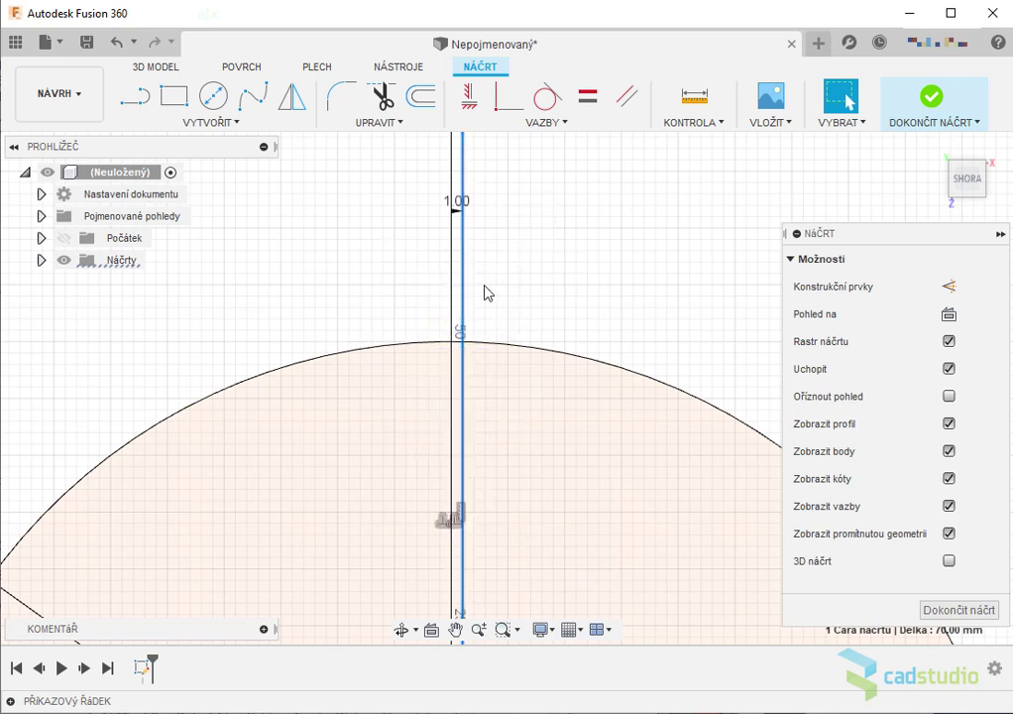
right_click(455, 310)
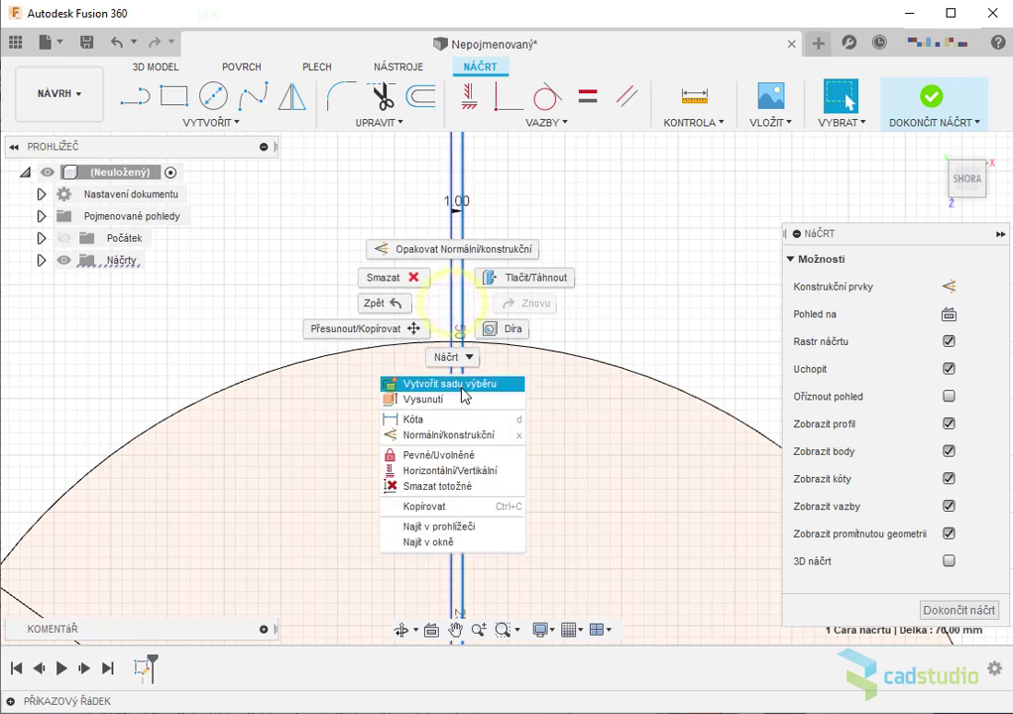
click(476, 432)
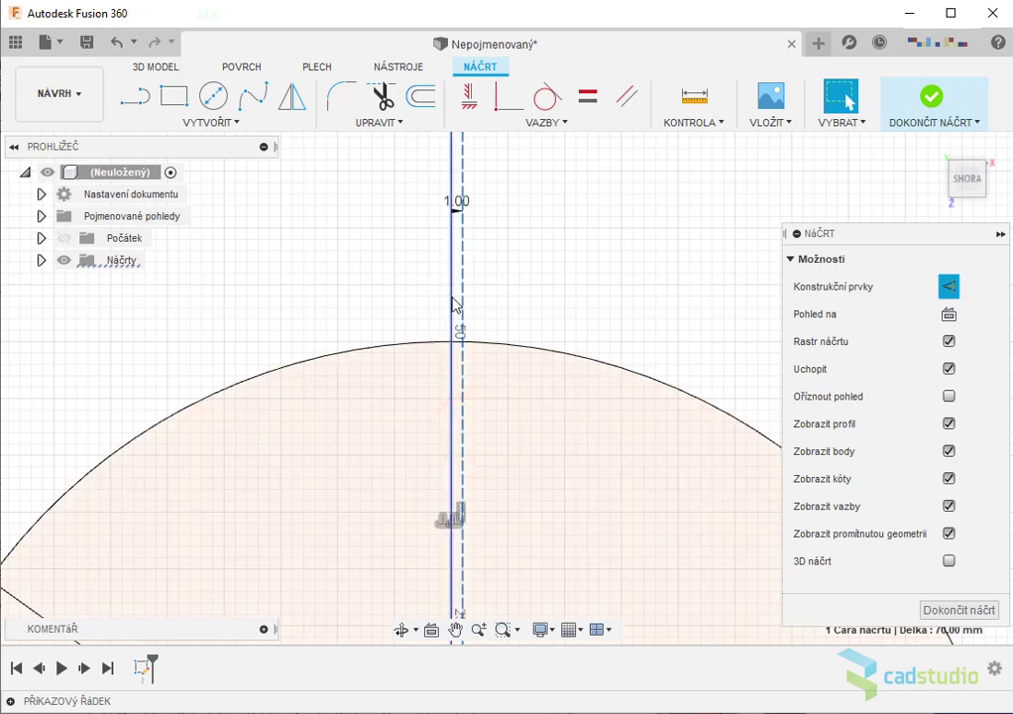
click(515, 291)
click(454, 305)
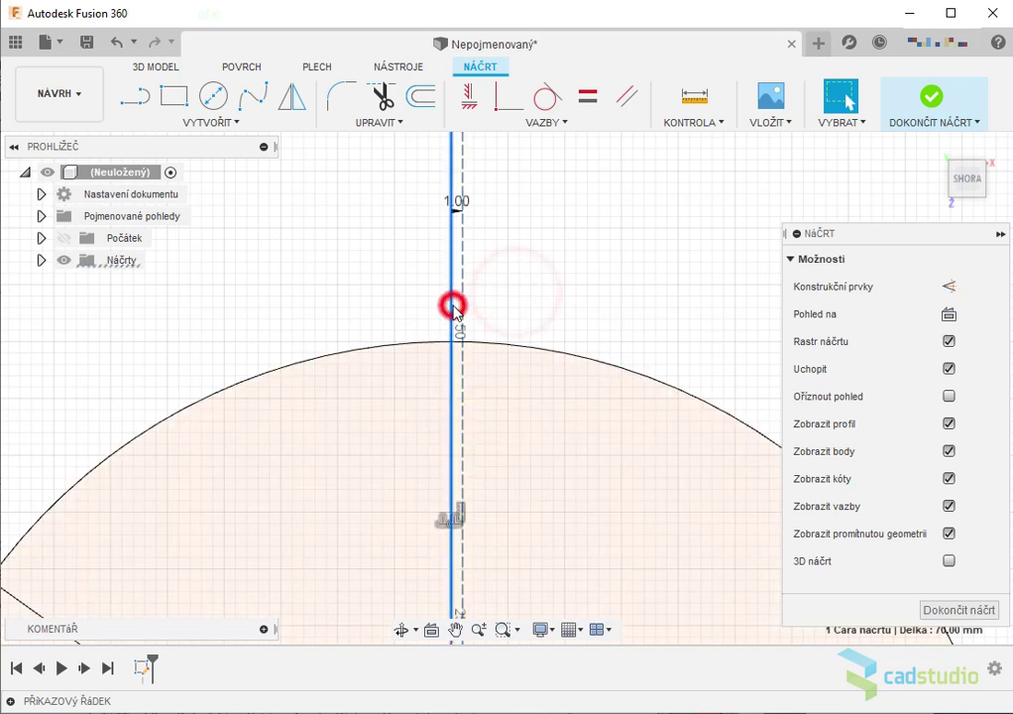
right_click(454, 308)
click(489, 434)
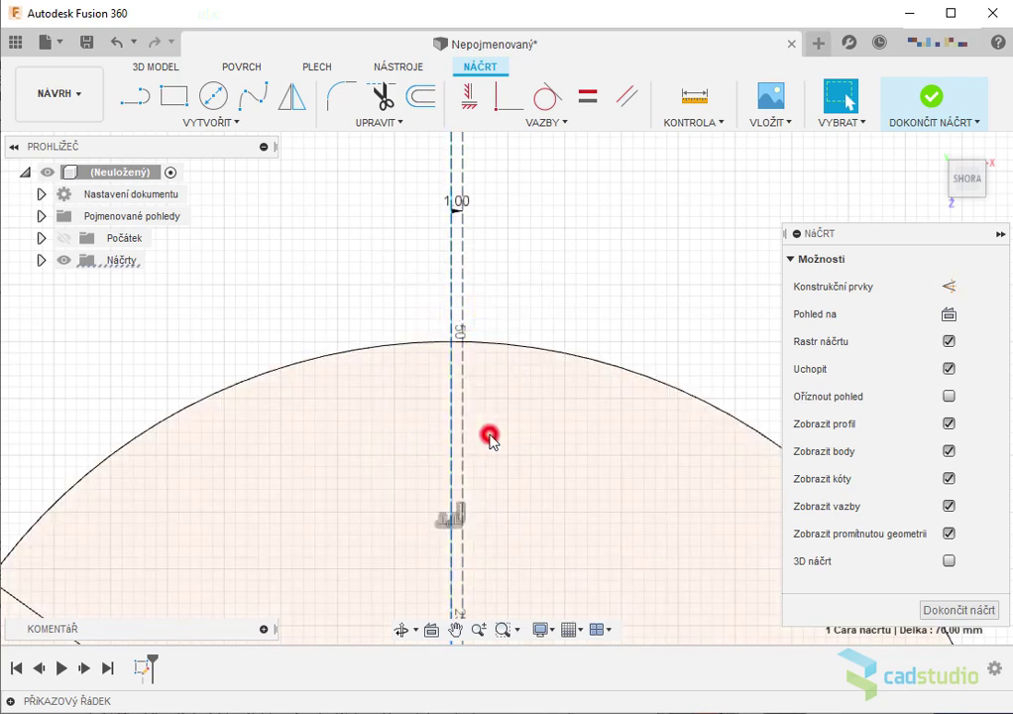
Step: Trim away the short arc of the circle between the two construction lines
click(398, 125)
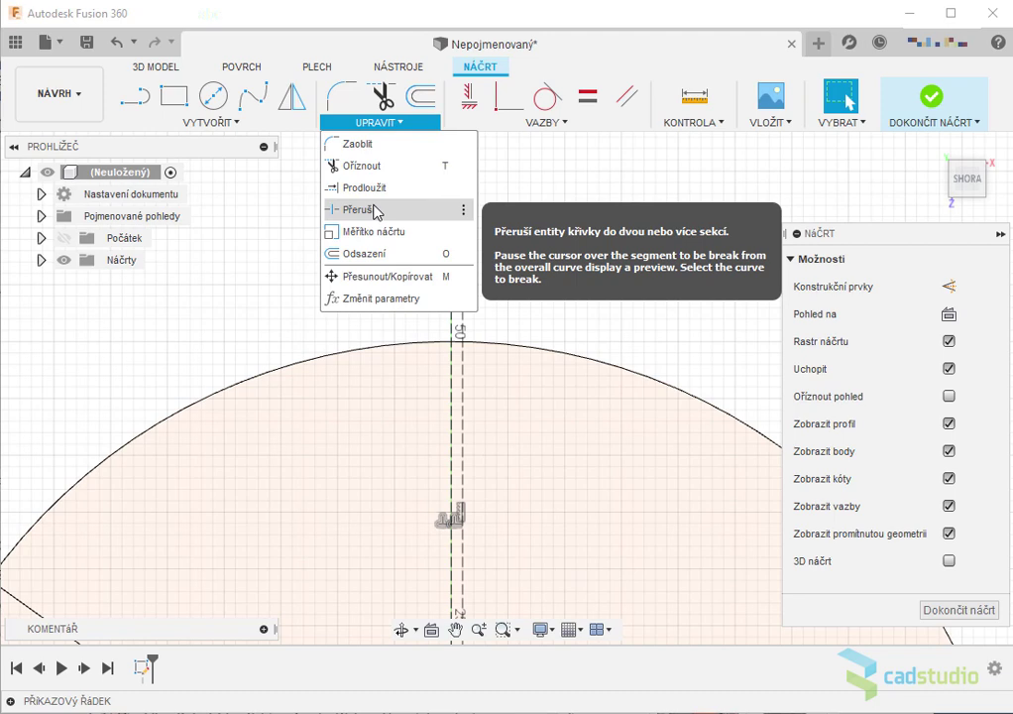
click(360, 165)
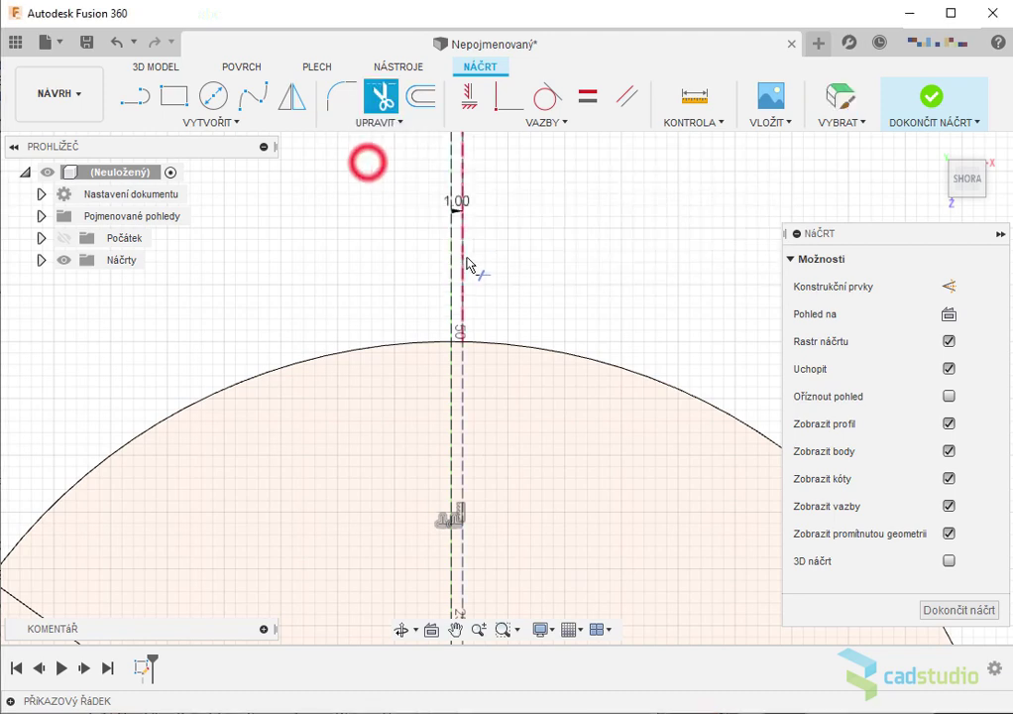
click(456, 345)
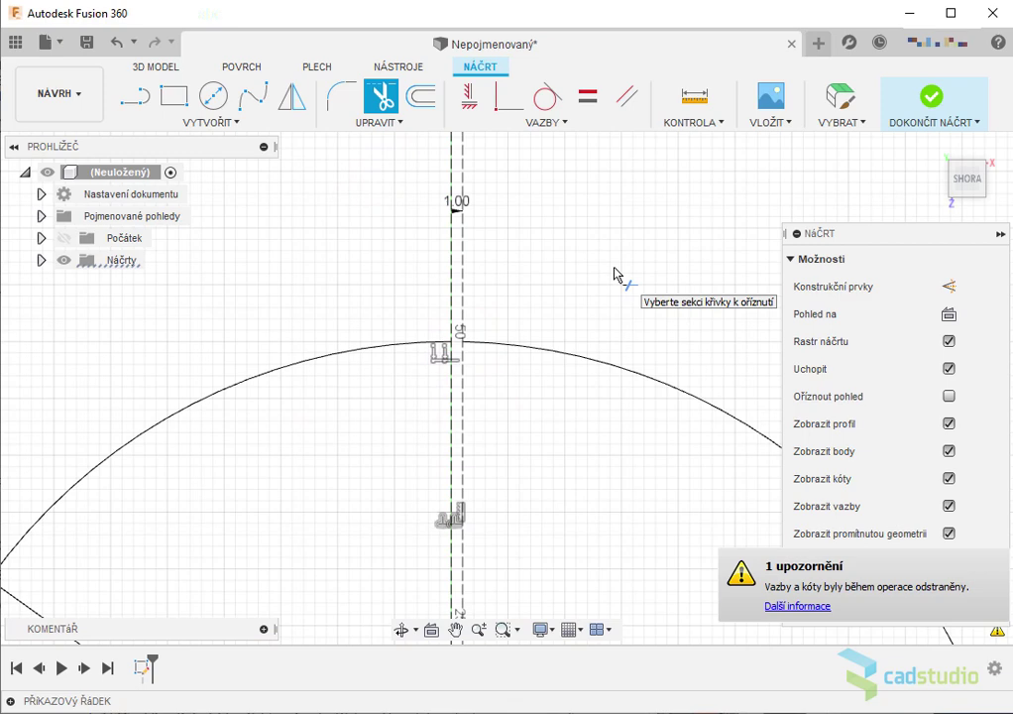
Step: Finish the sketch and show the PLECH (sheet metal) creation features list
click(937, 109)
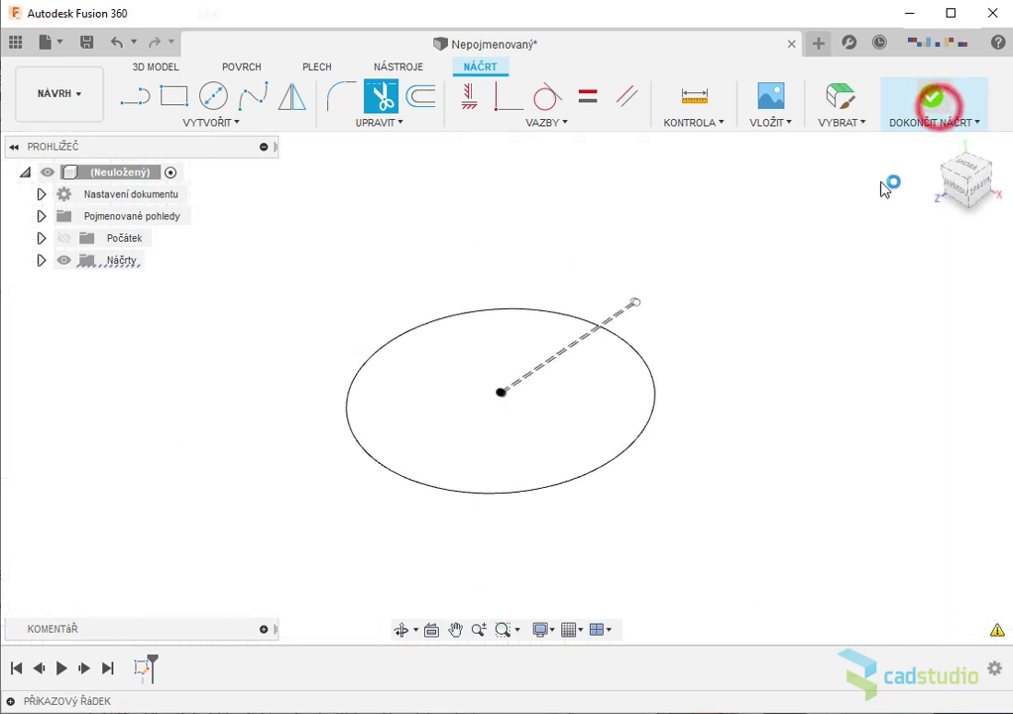
scroll(604, 336, up, 3)
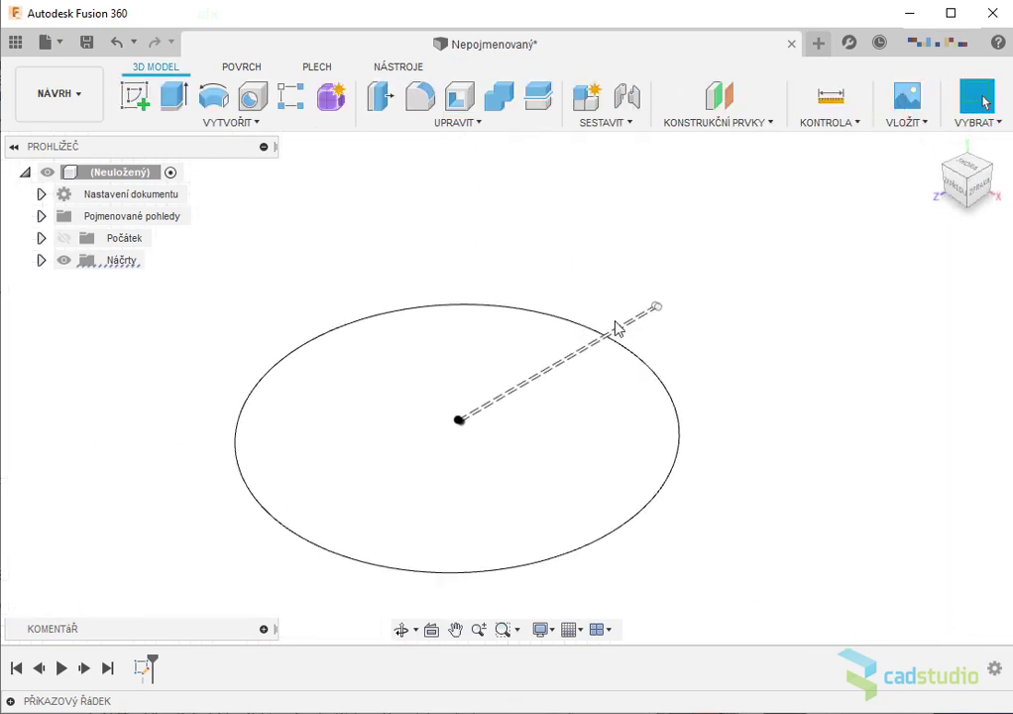
scroll(614, 327, up, 2)
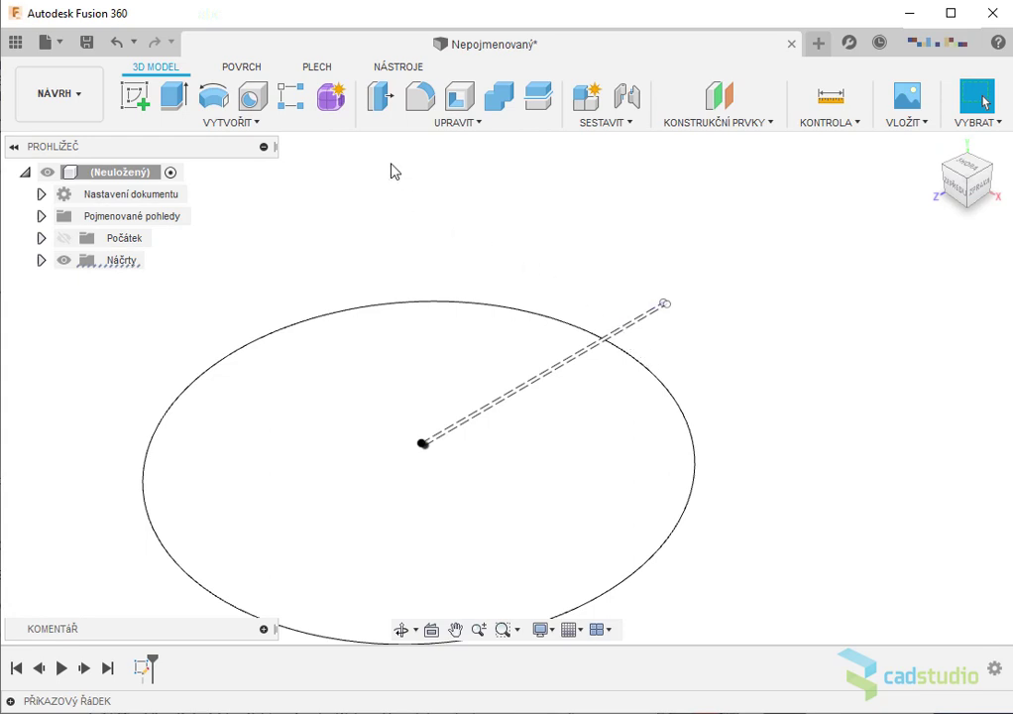
click(322, 68)
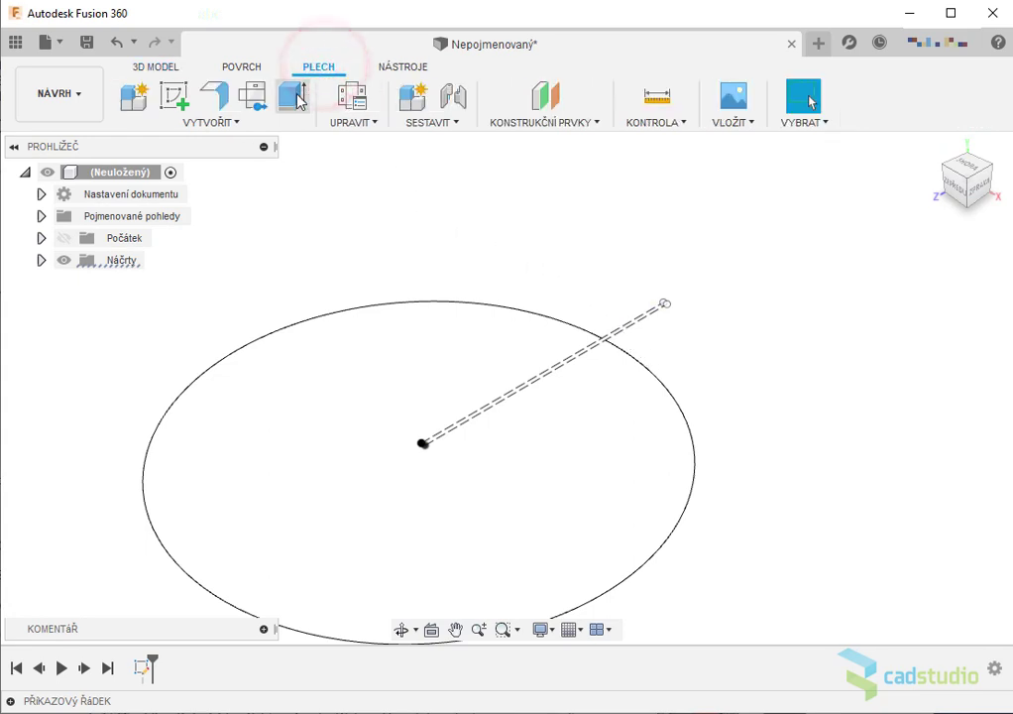
click(238, 124)
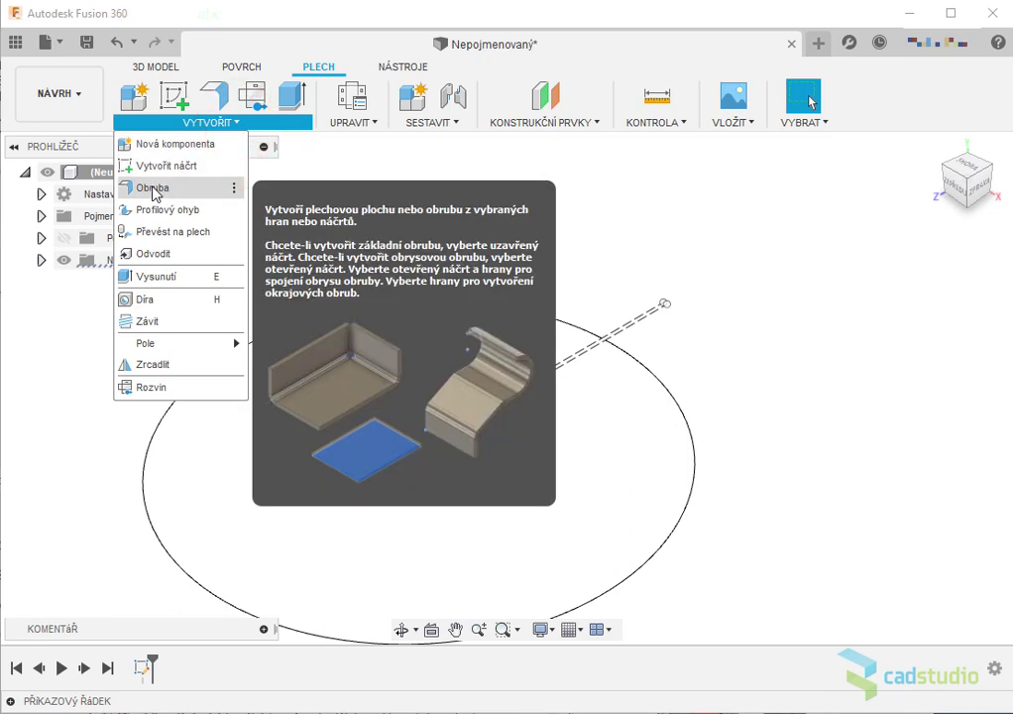
Step: Create a 35.869 mm tall Steel-rule flange on the open circle profile
click(153, 189)
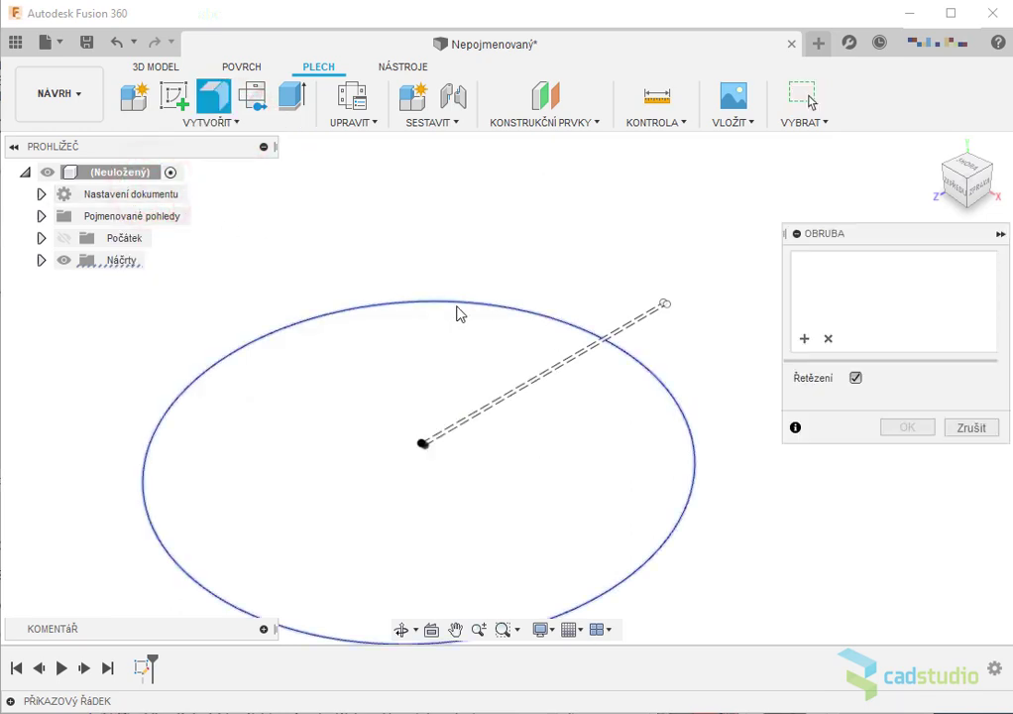
click(484, 312)
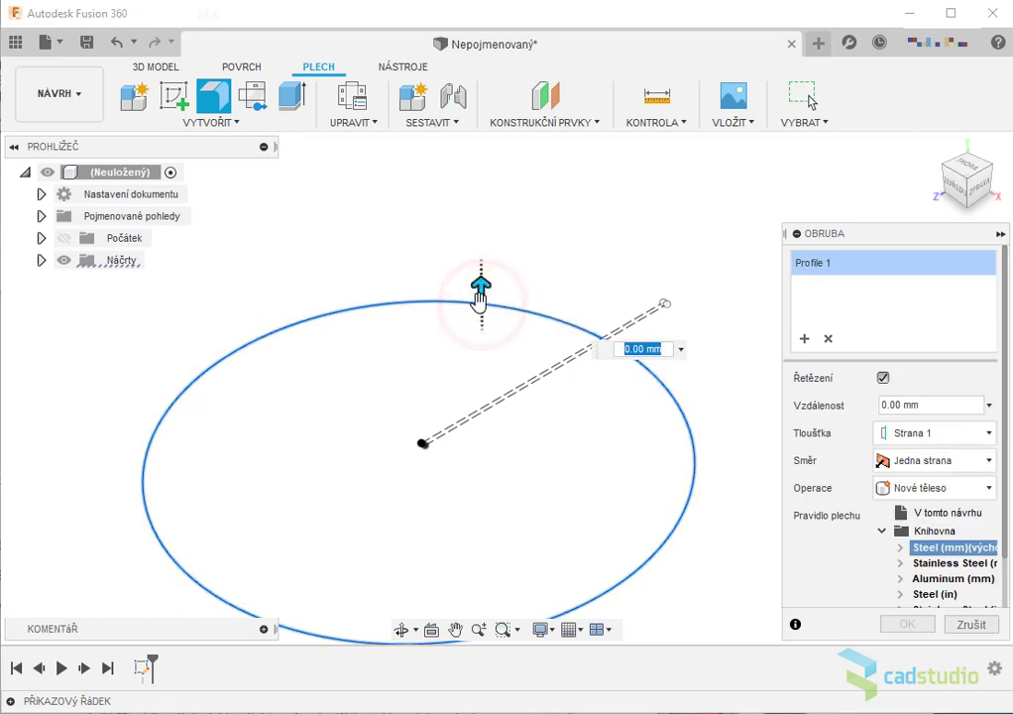
drag(481, 287, 504, 132)
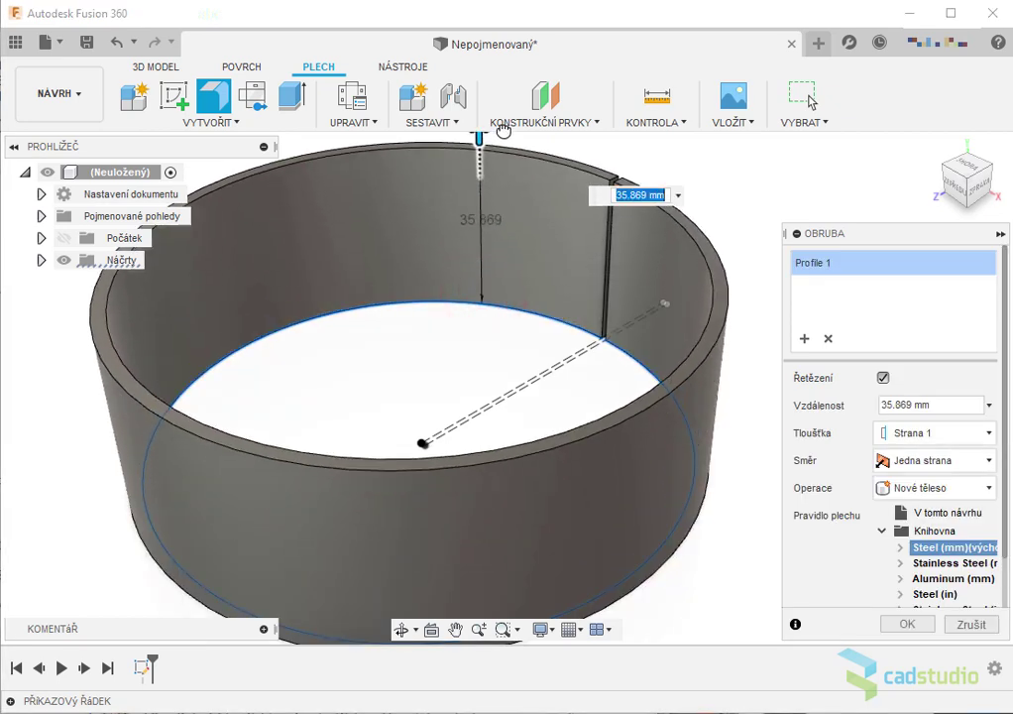
key(Return)
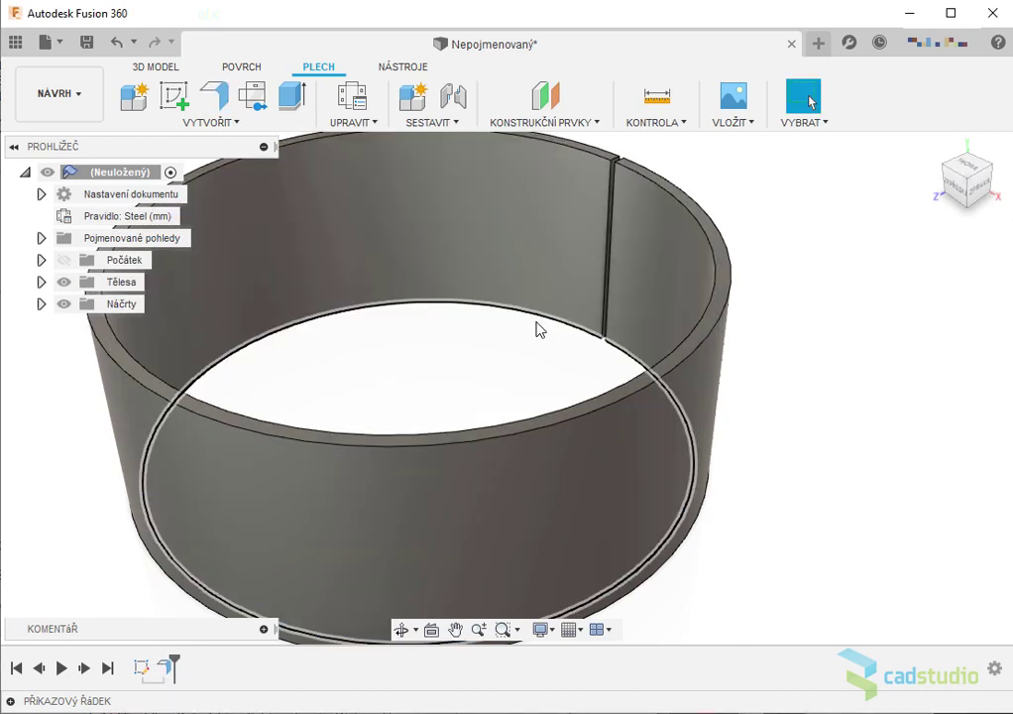
Step: Zoom in on the ring's seam and select its end face
mouse_move(536, 330)
shift+middle_down()
mouse_move(667, 345)
mouse_move(671, 316)
shift+middle_up()
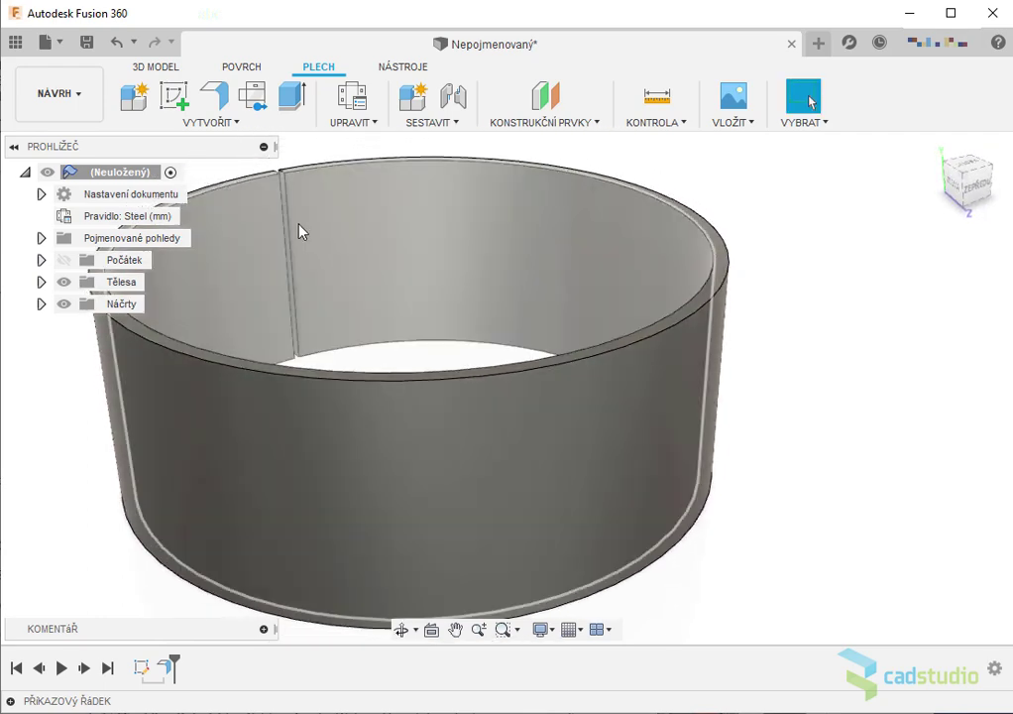
middle_drag(301, 226, 388, 329)
scroll(390, 322, up, 1)
scroll(389, 309, up, 2)
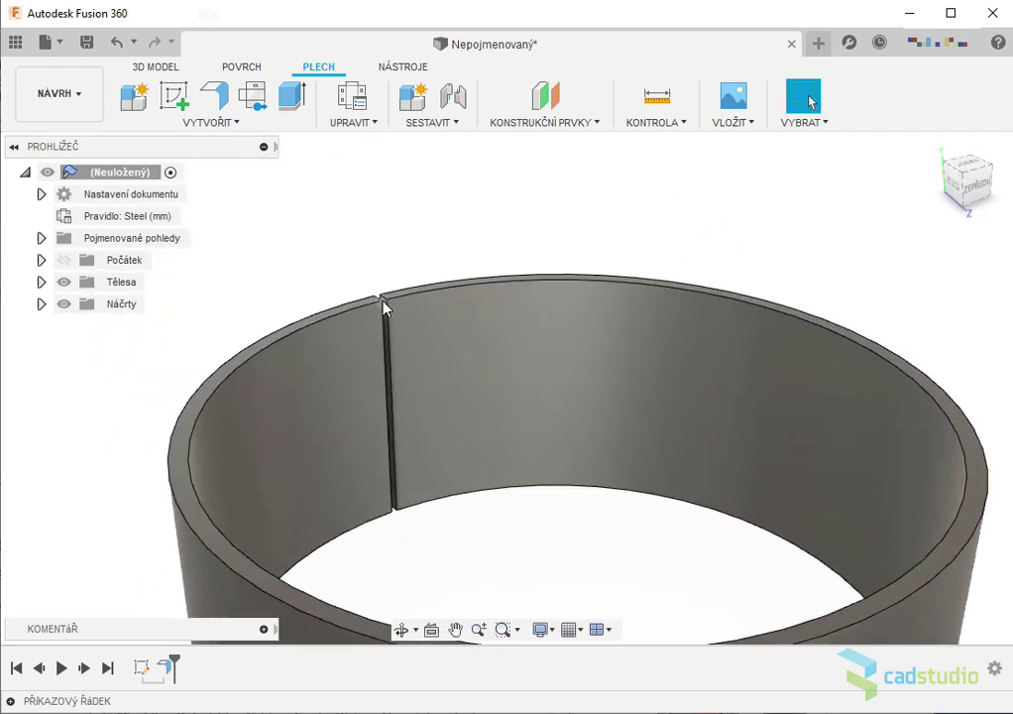
scroll(385, 305, up, 2)
scroll(385, 306, up, 2)
shift+middle_drag(389, 311, 395, 310)
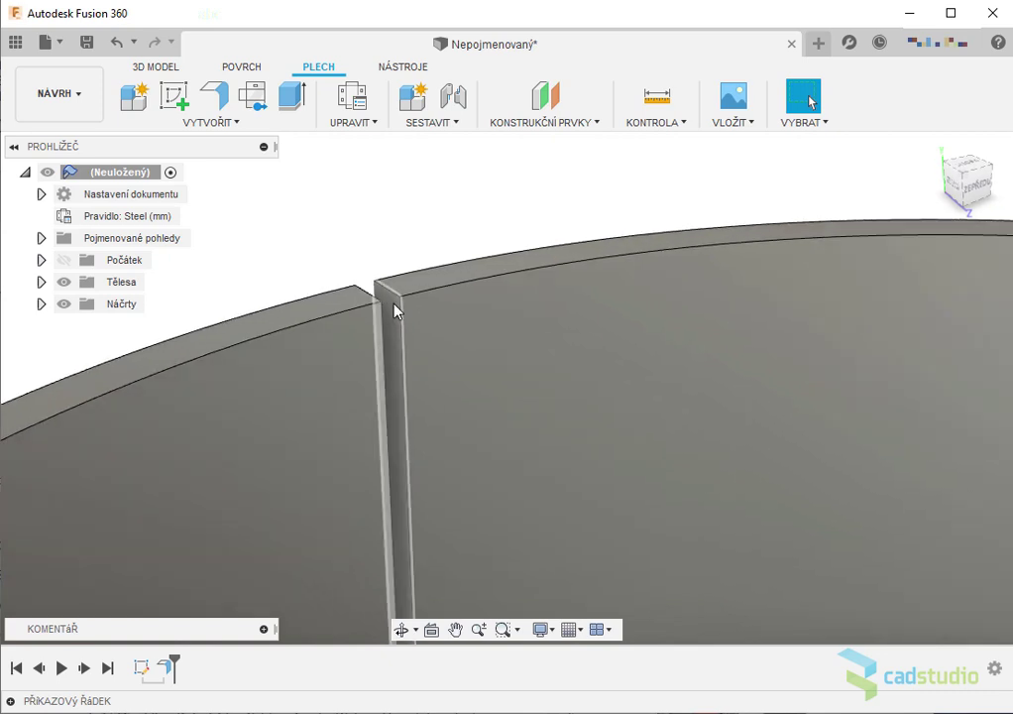
click(393, 307)
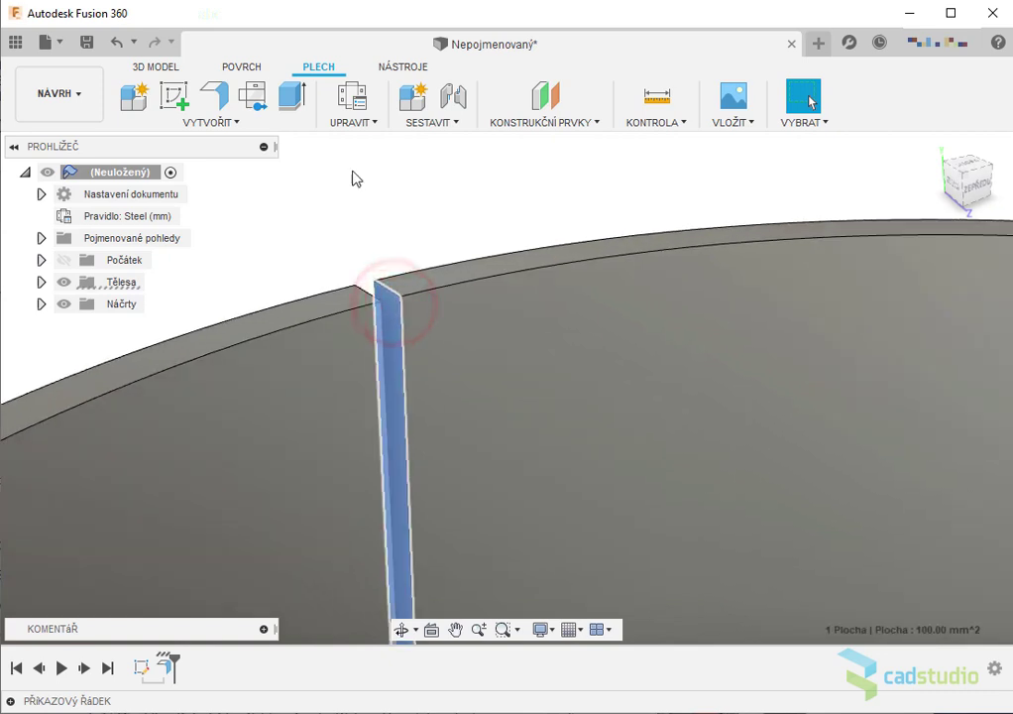
Step: Extrude the seam face 0.5 mm, joined to the sheet body
click(294, 95)
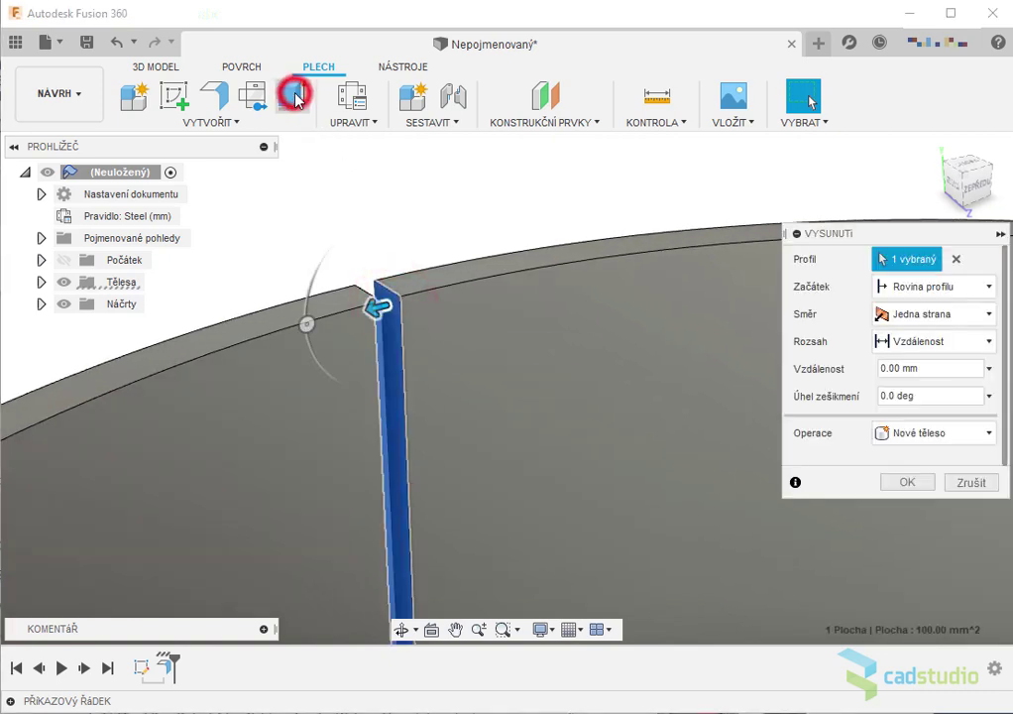
click(893, 369)
text(5)
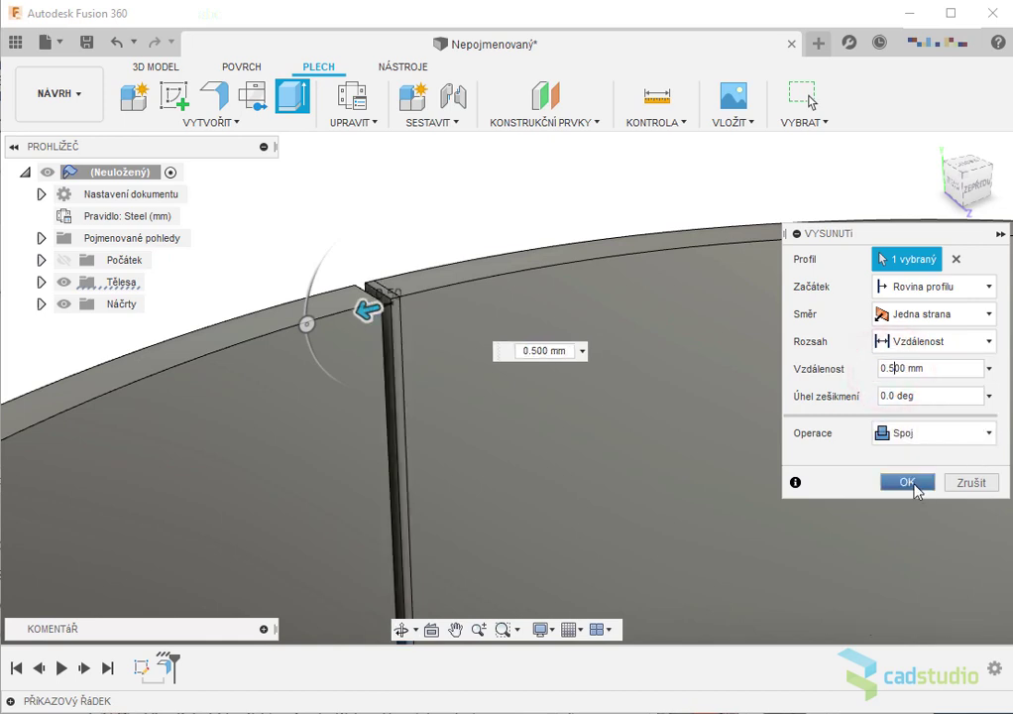
click(912, 483)
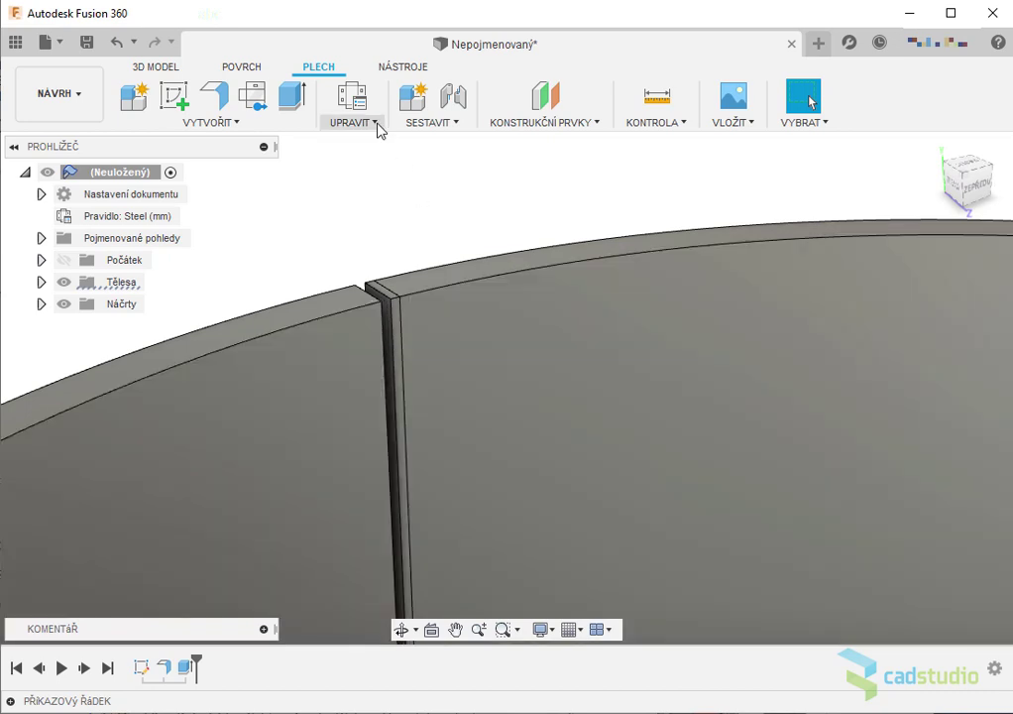
Step: Unfold all bends of the ring into a flat strip about a fixed face
click(375, 123)
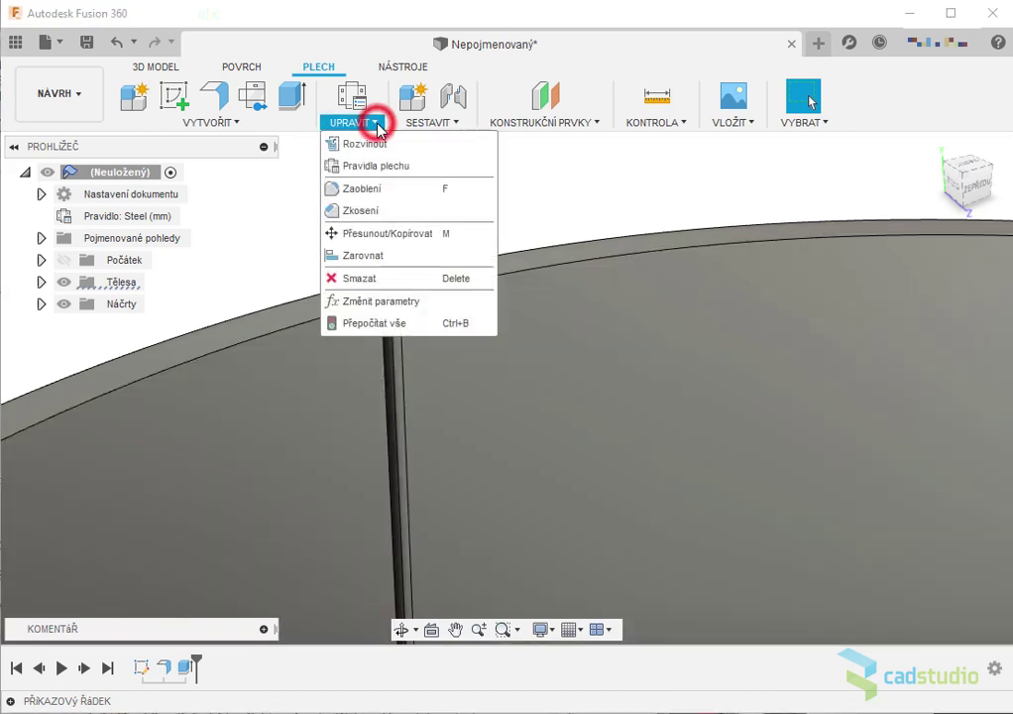
click(377, 149)
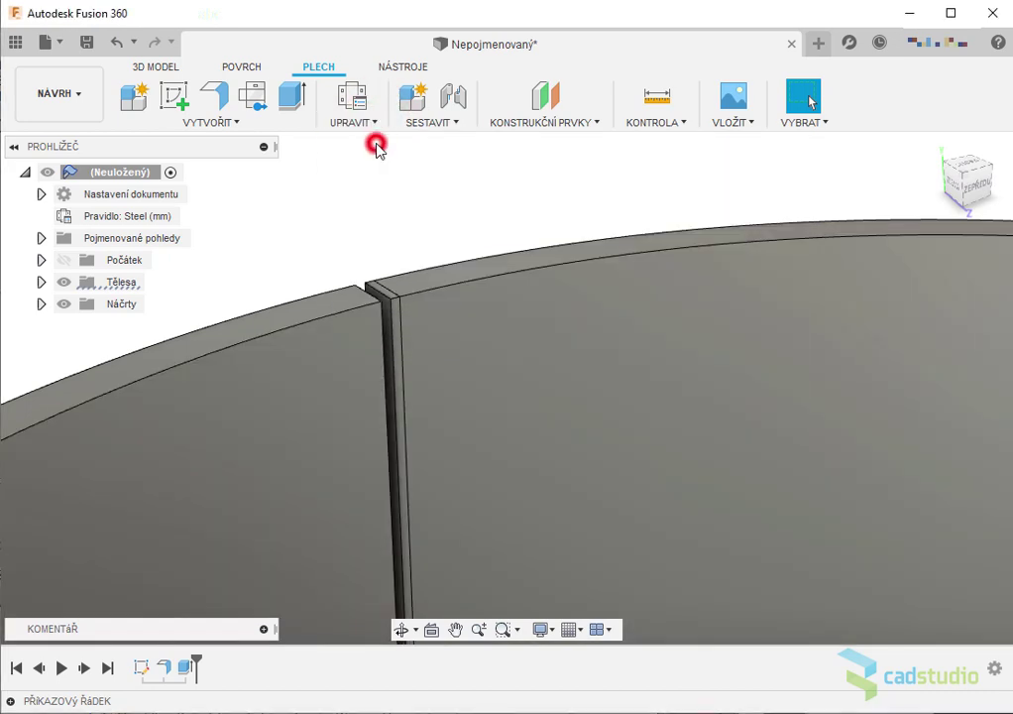
click(398, 309)
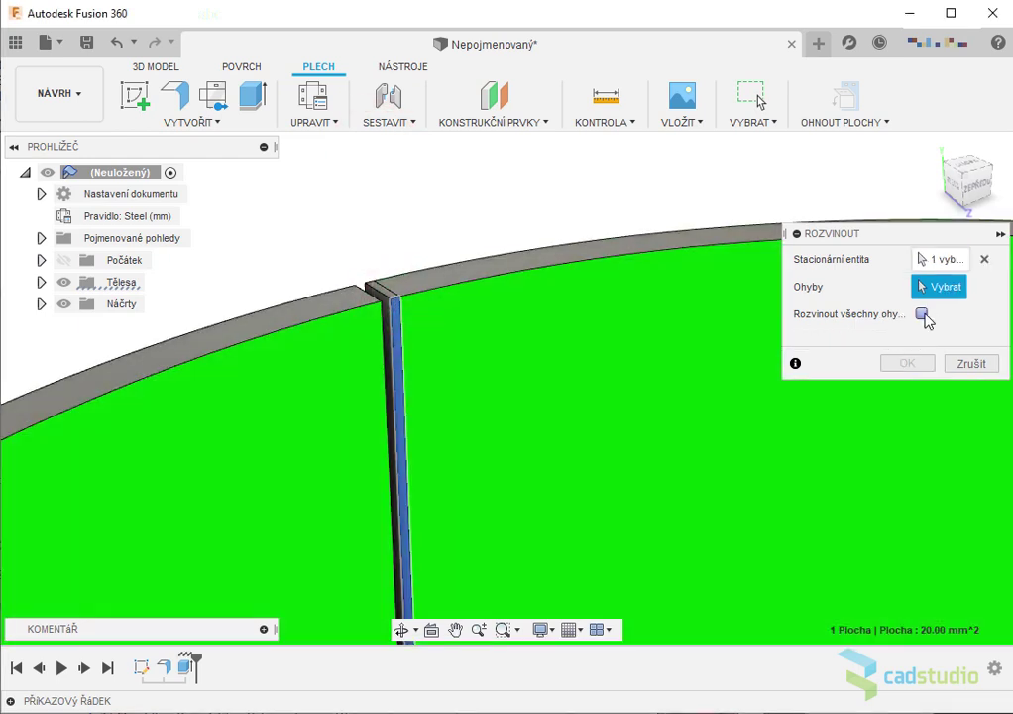
click(922, 314)
click(907, 364)
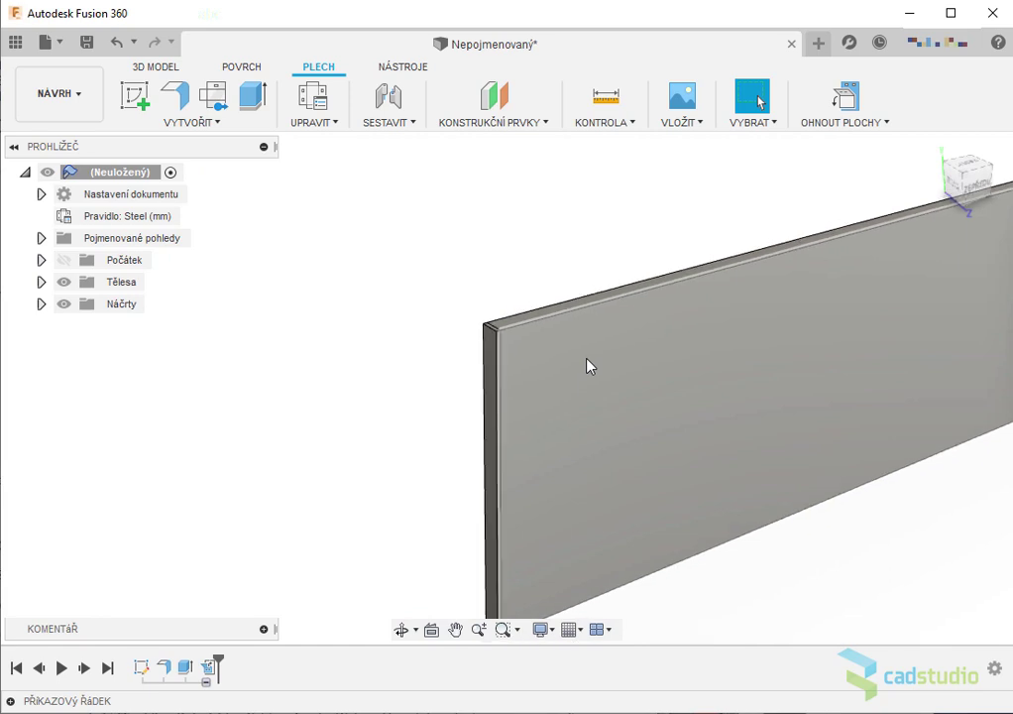
Step: View the flat plate from the back, zoomed out and centred to show its full length
middle_drag(587, 366, 172, 437)
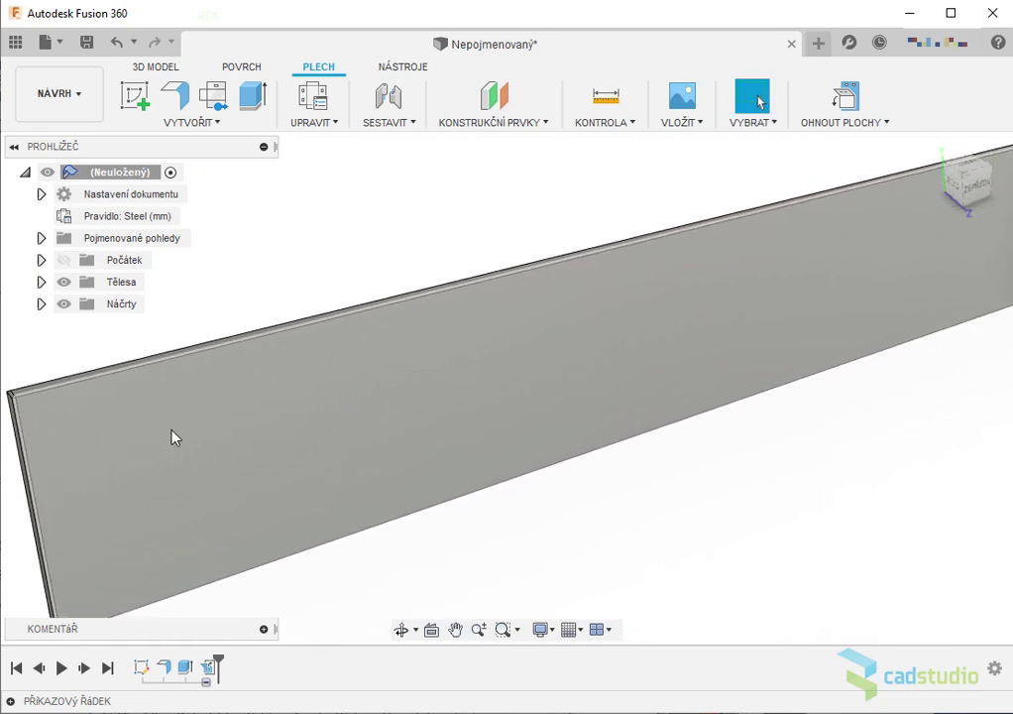
scroll(290, 429, down, 3)
scroll(290, 430, down, 2)
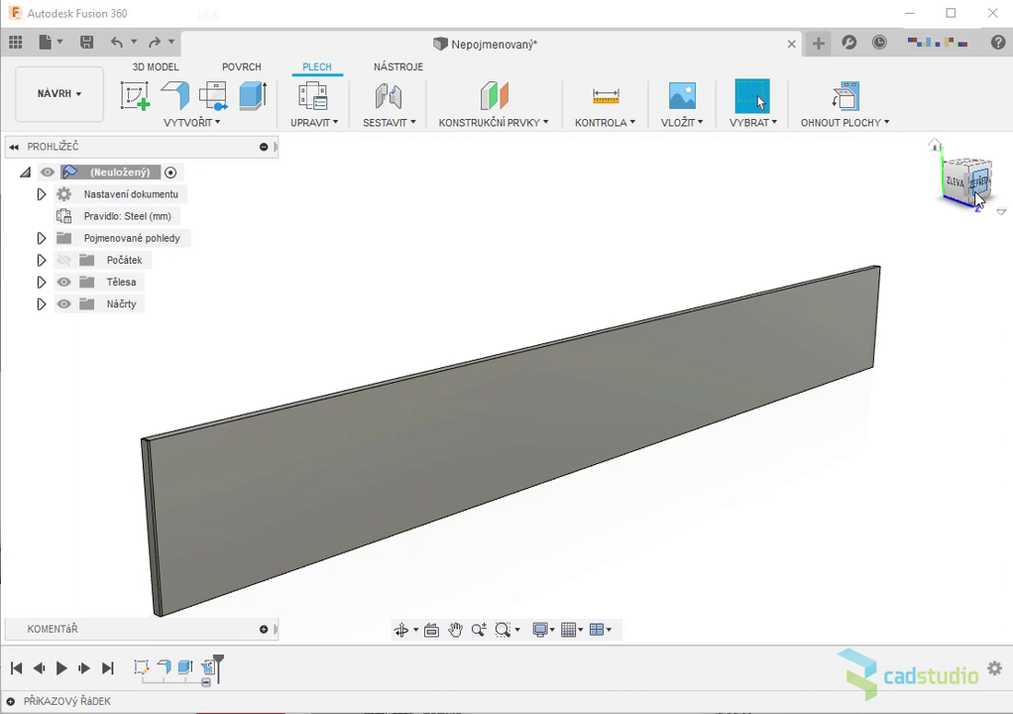
click(956, 187)
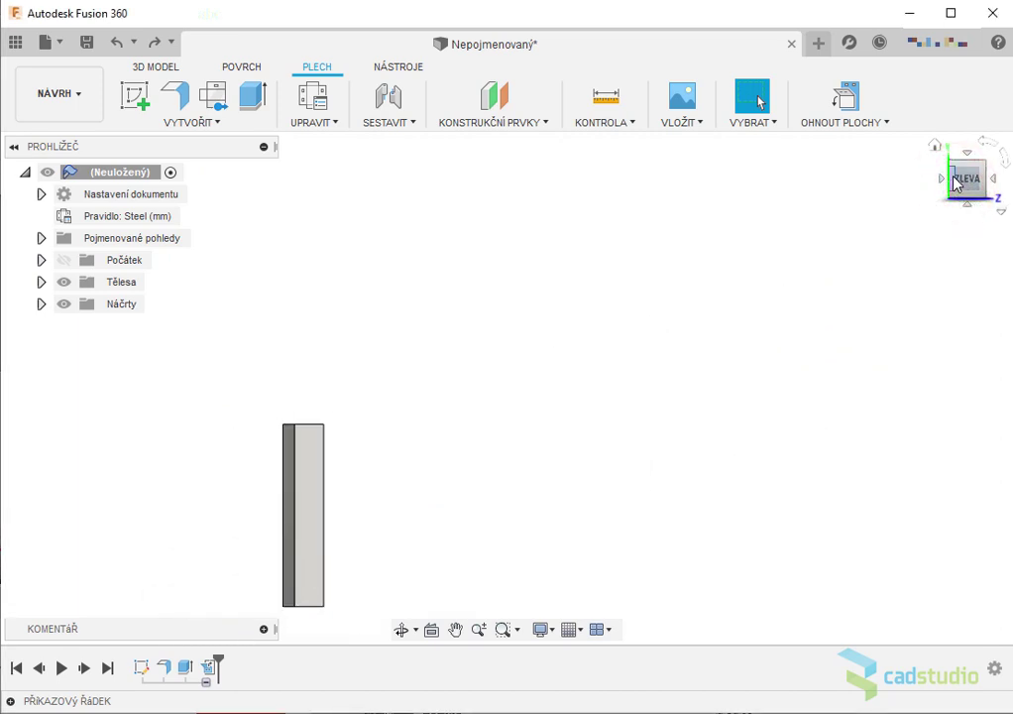
click(954, 181)
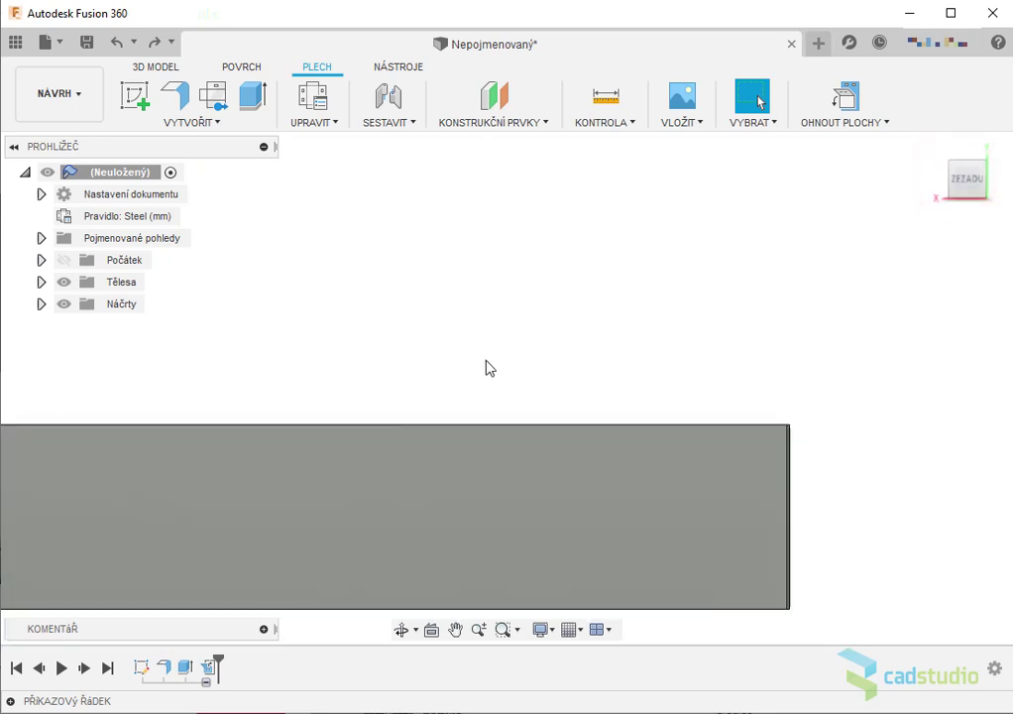
scroll(487, 368, down, 3)
mouse_move(472, 383)
mouse_down()
mouse_move(828, 363)
mouse_move(818, 360)
mouse_up()
key(Escape)
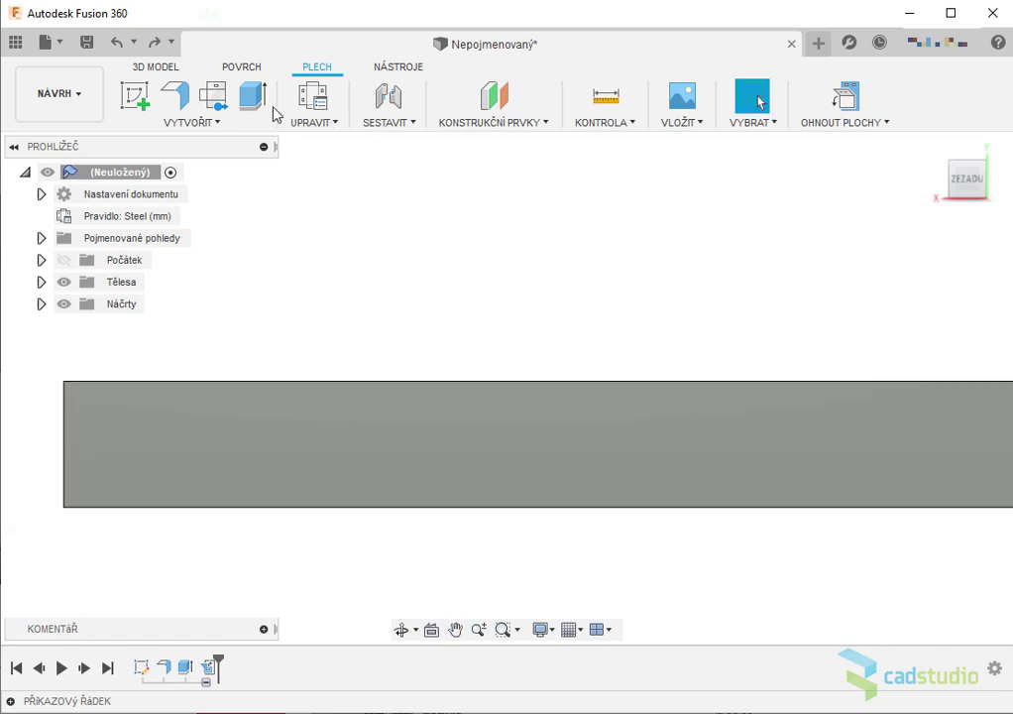
Step: Sketch the text 'ŽLUŤOUČKÝ KŮŇ' at 20 mm height on the flat plate's face
click(214, 122)
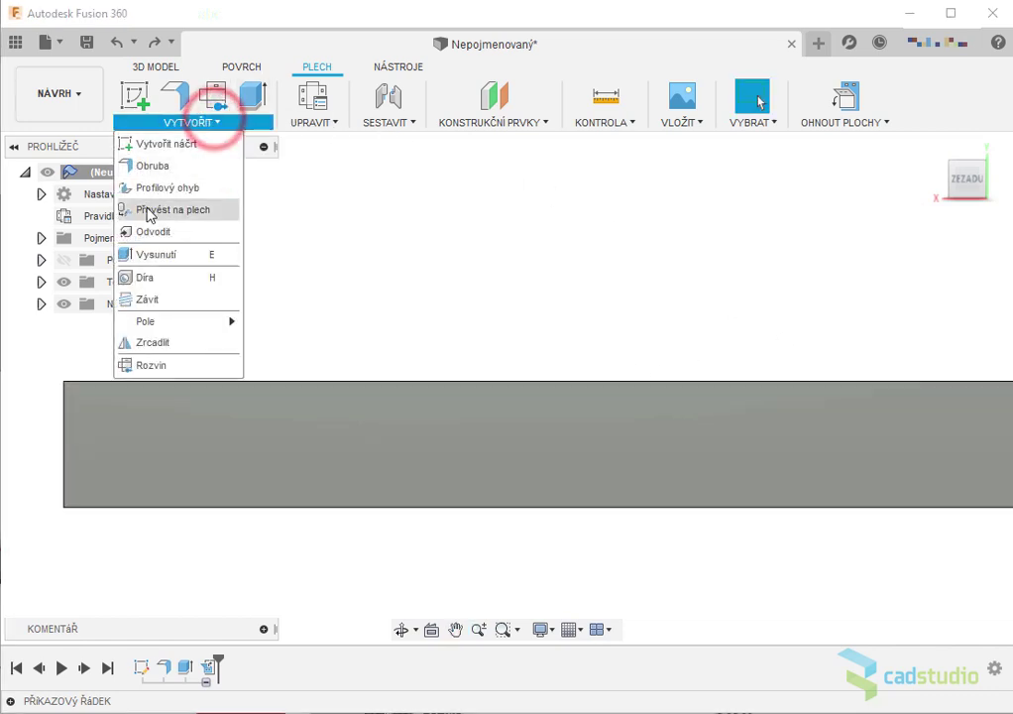
click(157, 144)
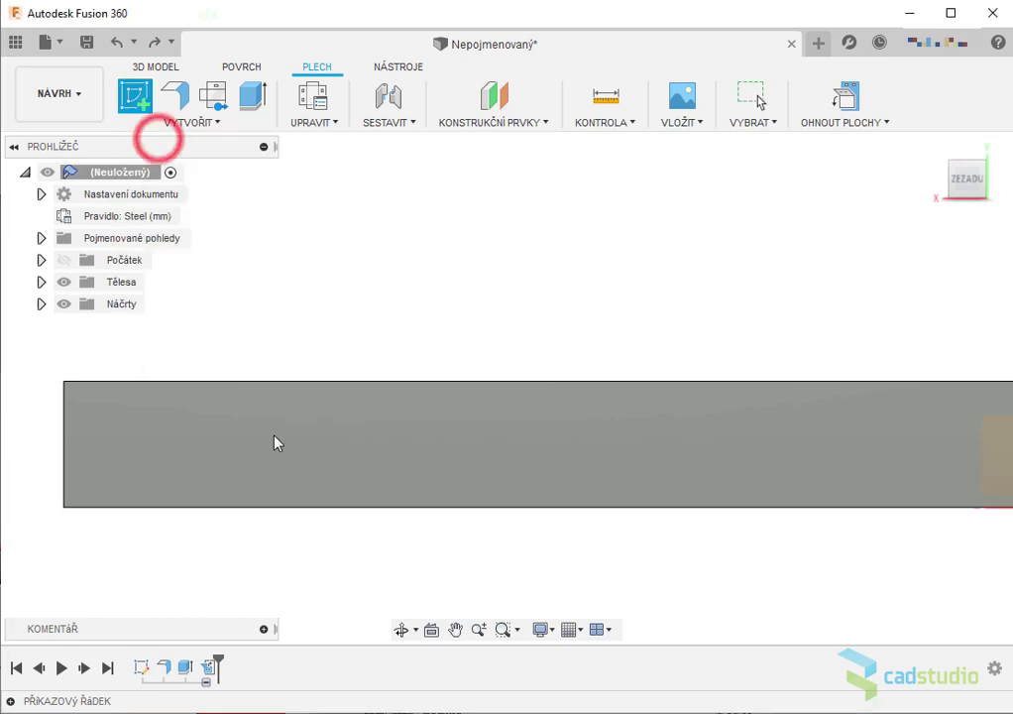
click(283, 437)
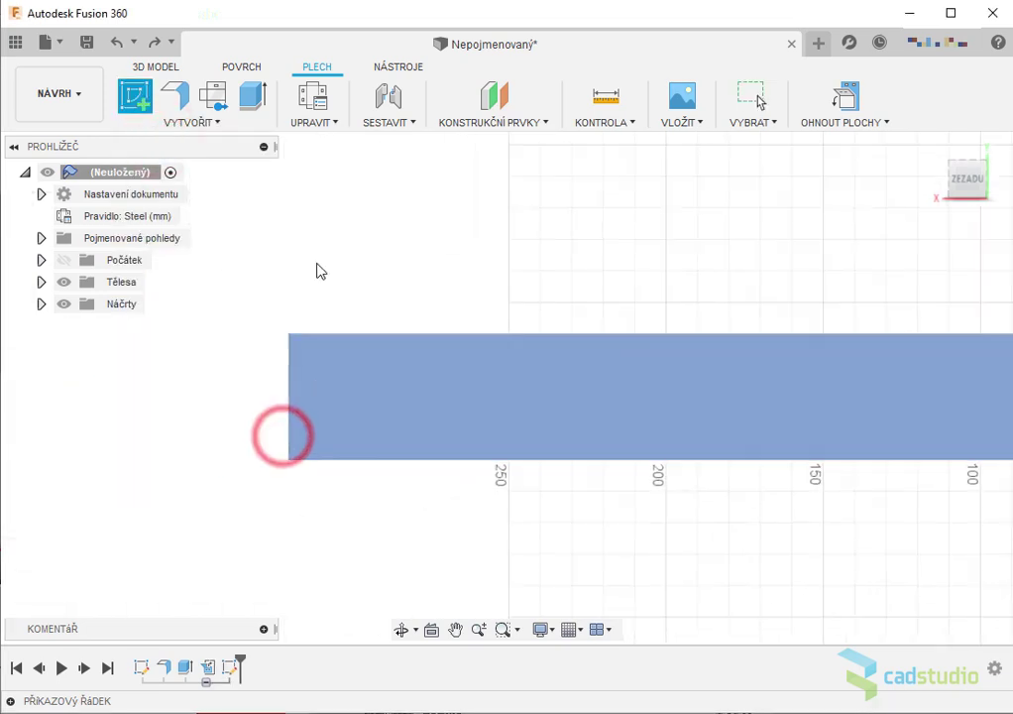
click(236, 122)
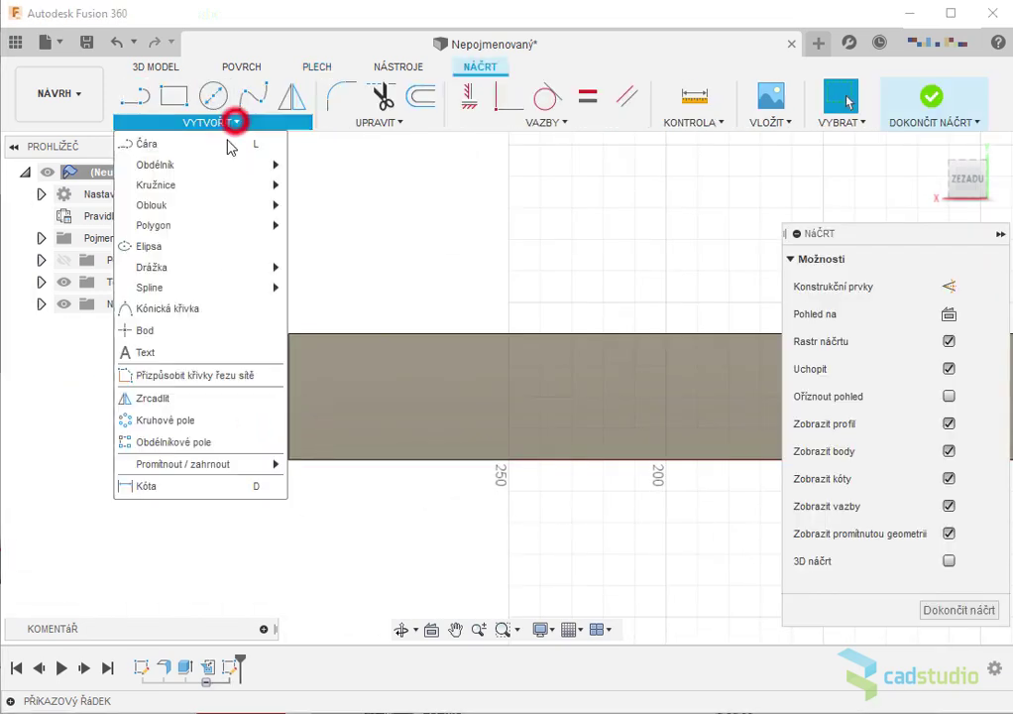
click(165, 354)
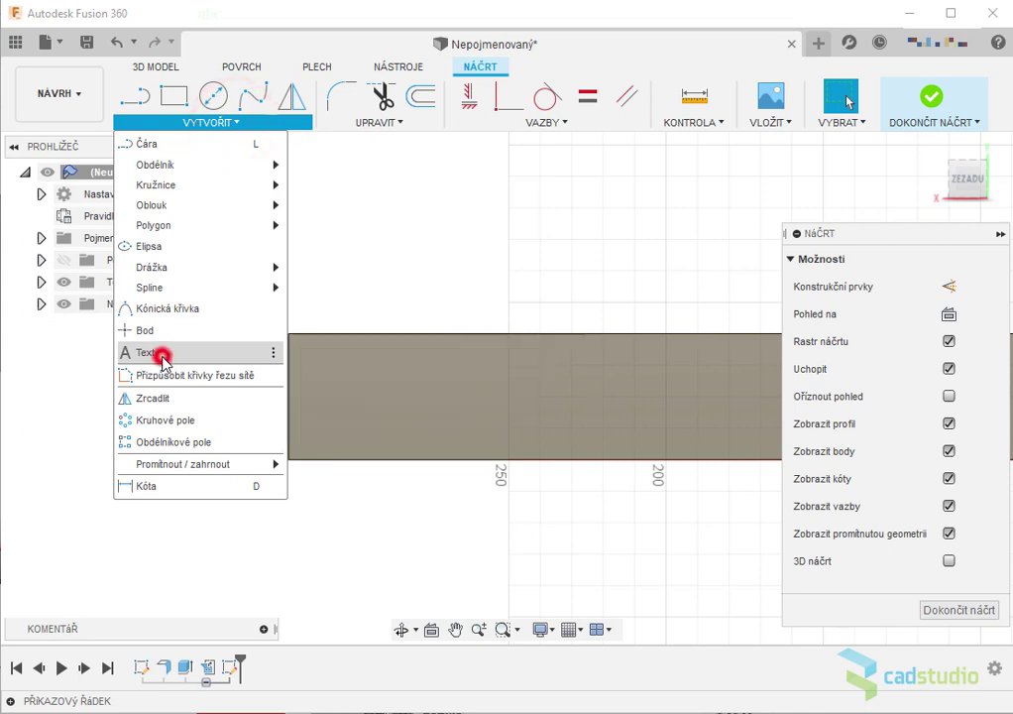
click(332, 416)
text(ŽLUŤOUČKÝ KŮŇ)
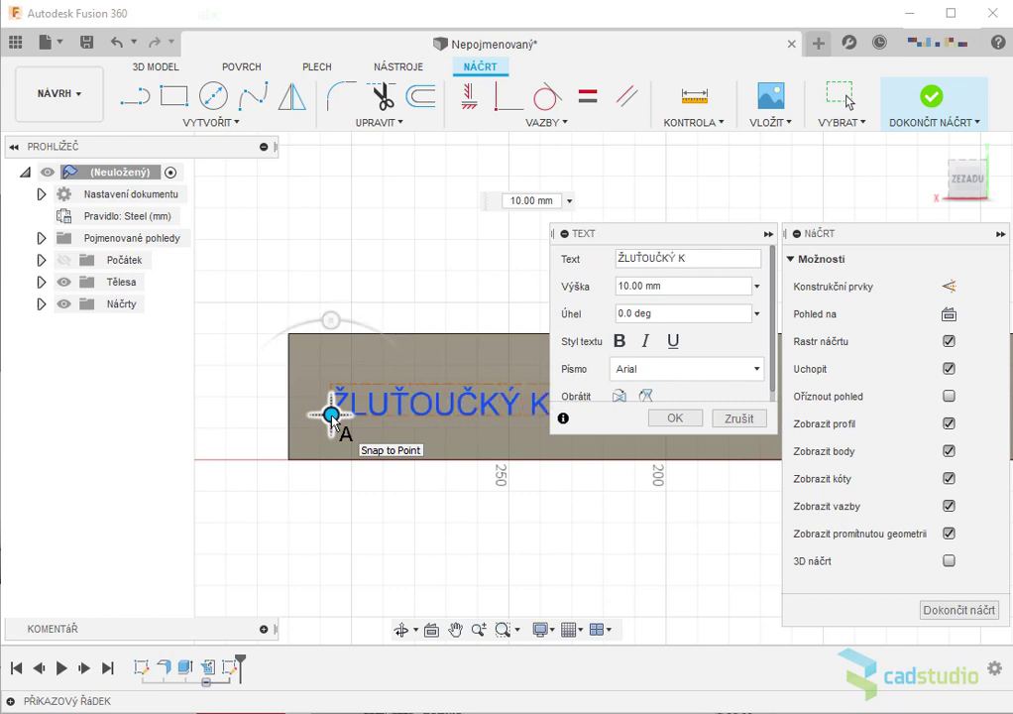
click(624, 286)
key(BackSpace)
text(2)
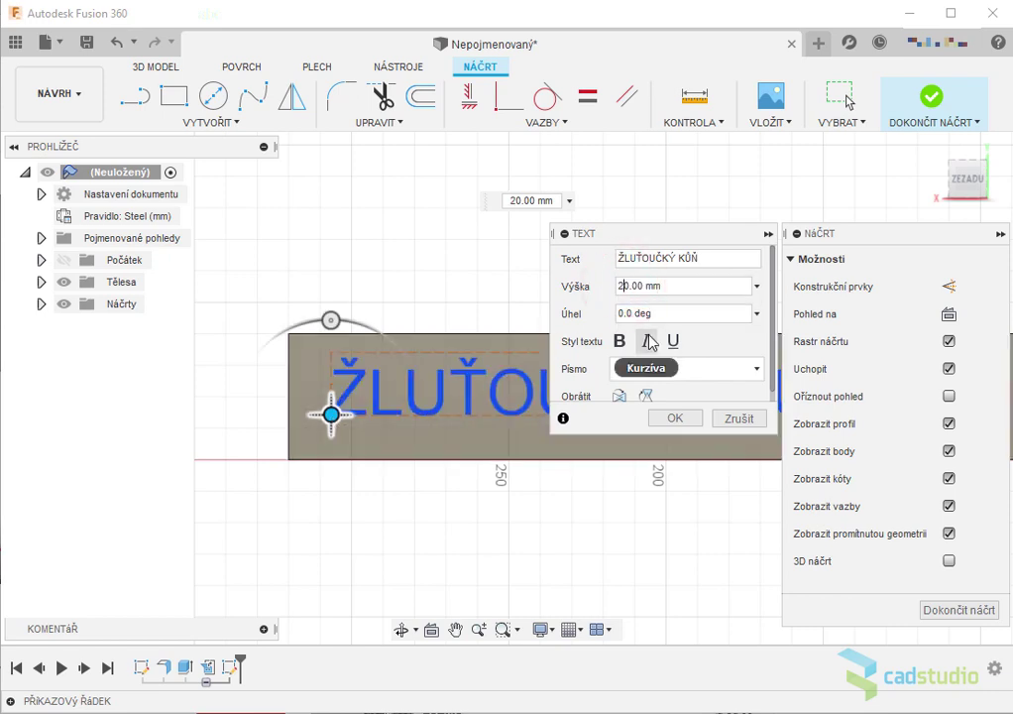
click(682, 418)
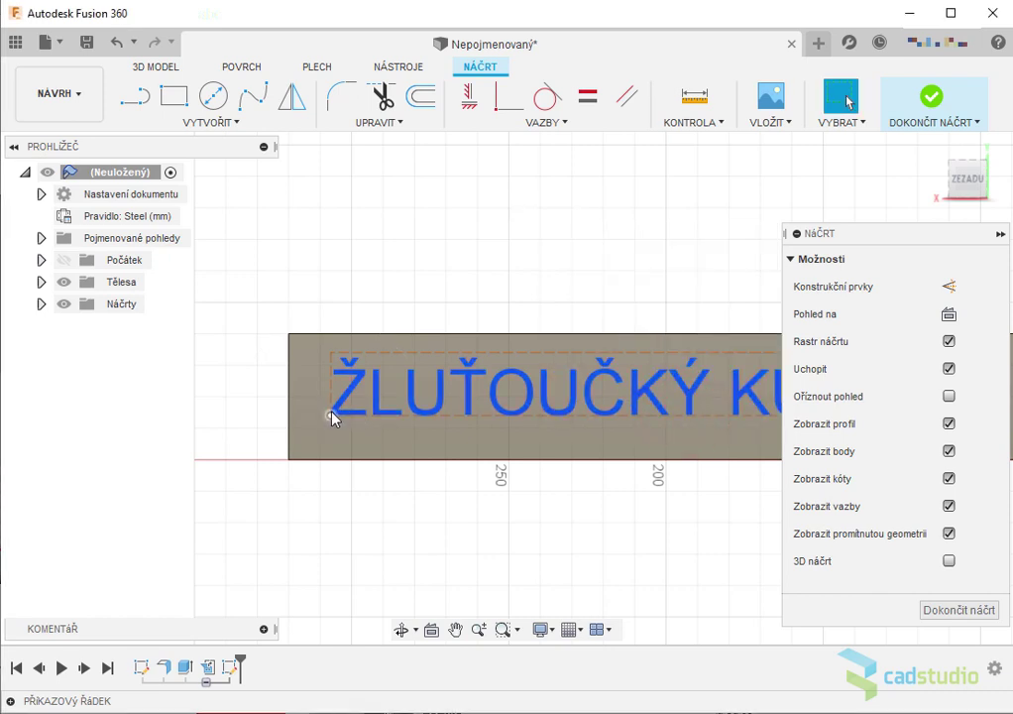
drag(334, 424, 364, 427)
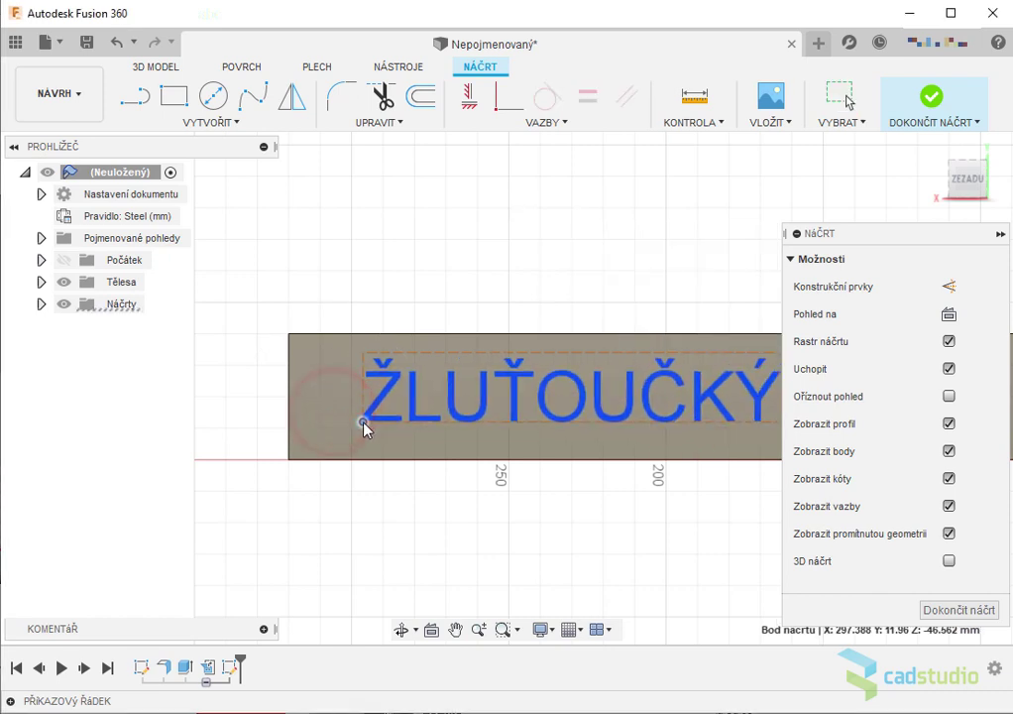
key(Escape)
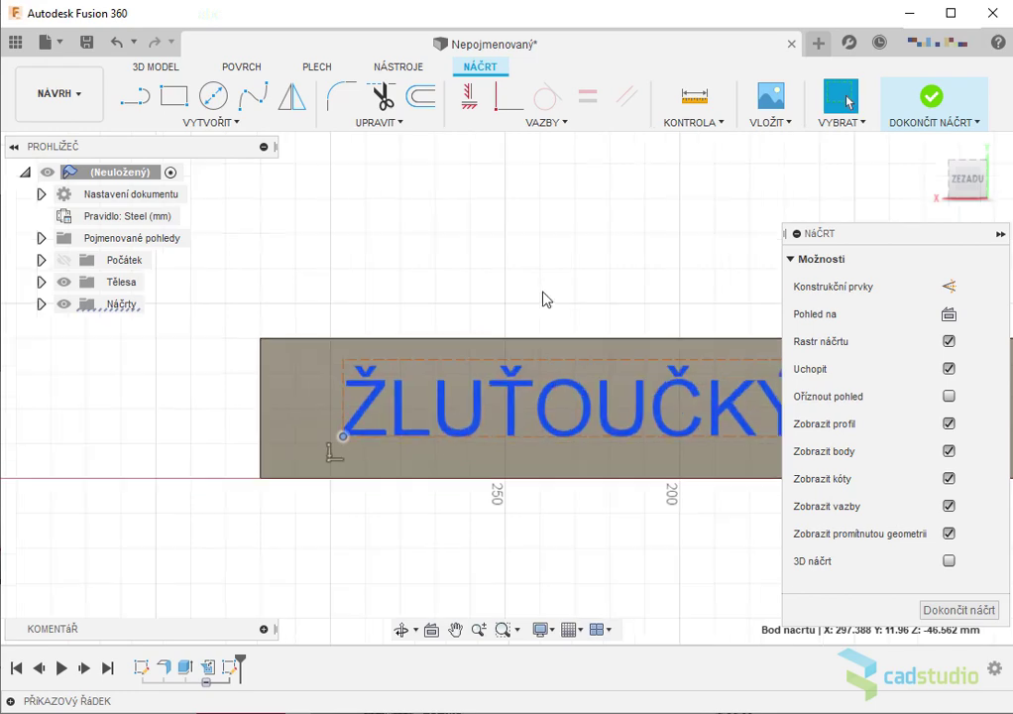
scroll(544, 297, up, 2)
scroll(543, 297, down, 2)
scroll(544, 298, down, 2)
scroll(611, 384, down, 2)
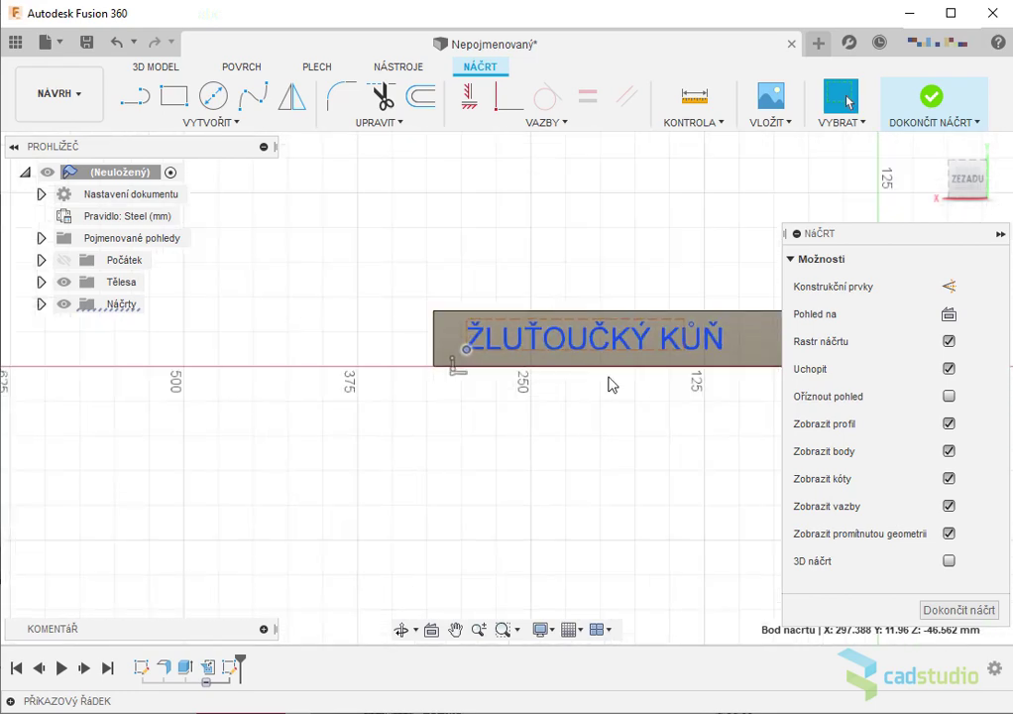
middle_drag(610, 384, 402, 436)
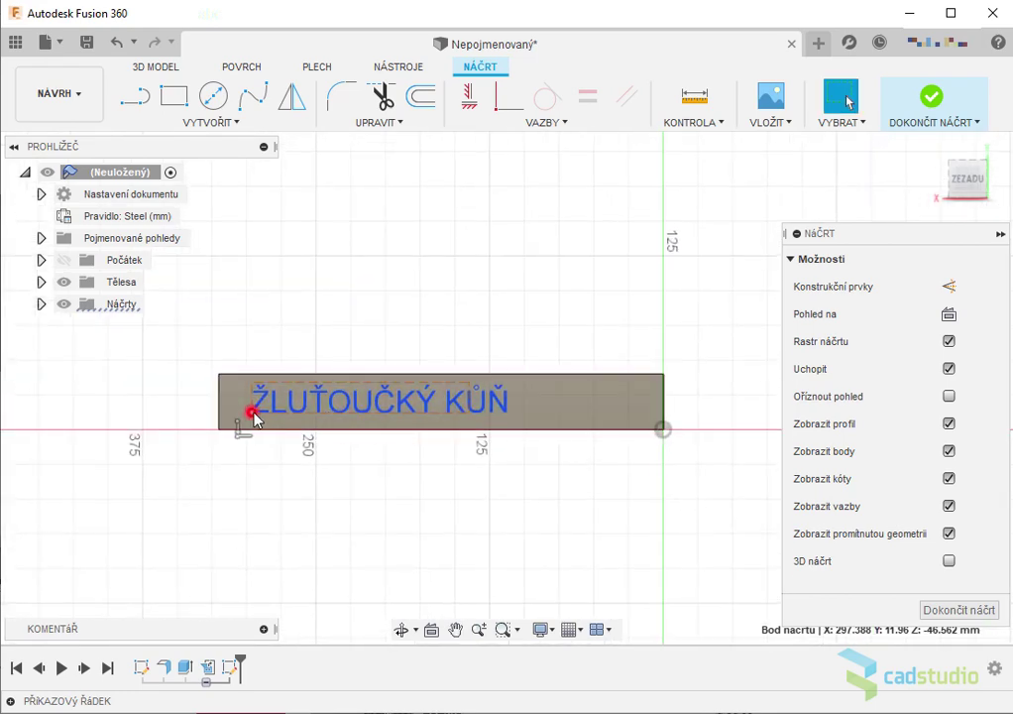
drag(254, 417, 306, 415)
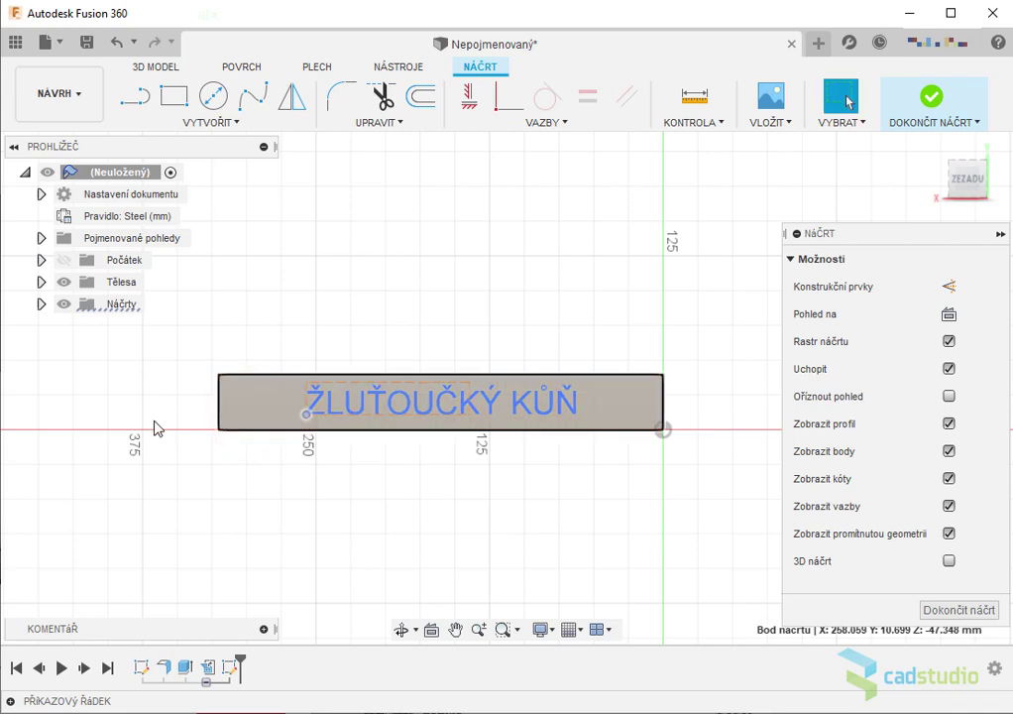
click(967, 608)
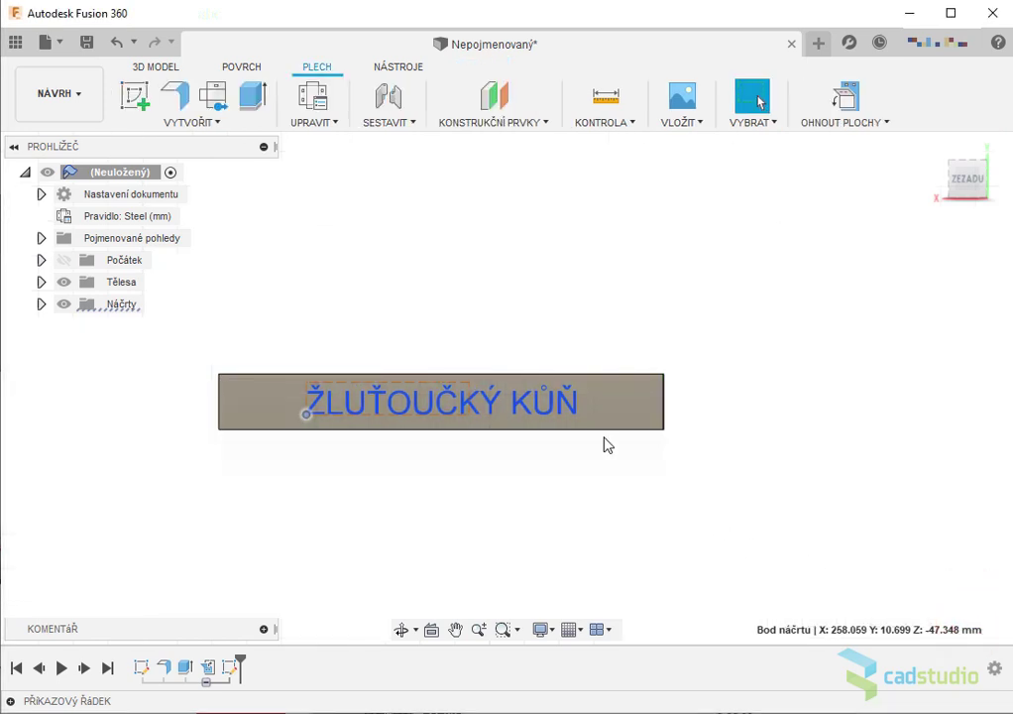
shift+middle_drag(644, 414, 706, 427)
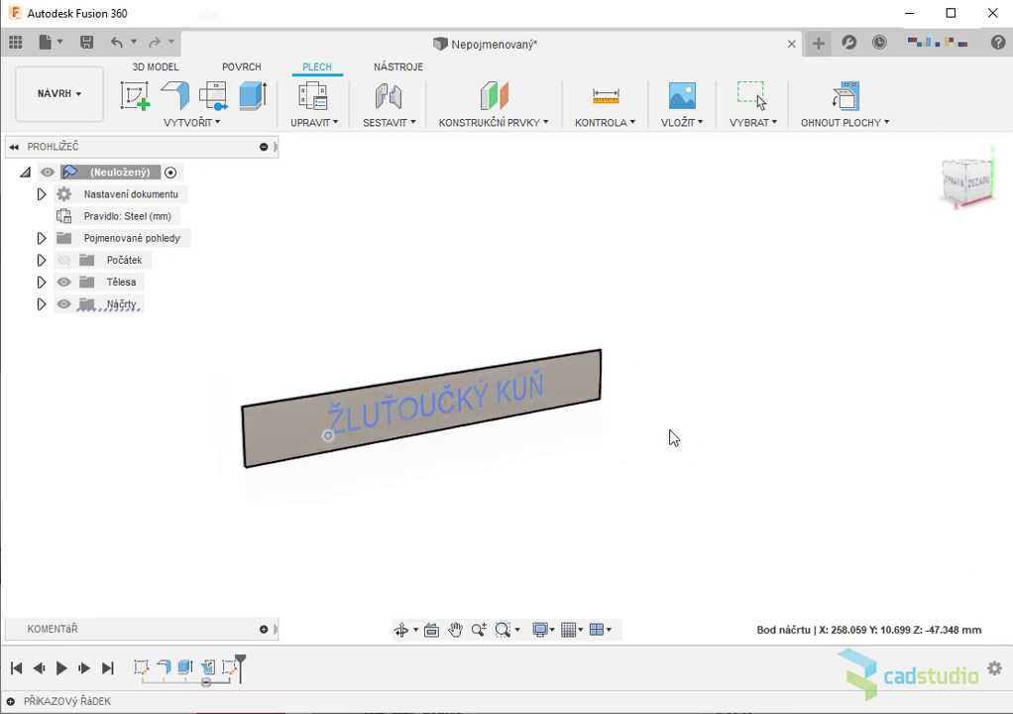
scroll(540, 402, up, 2)
scroll(535, 401, up, 2)
scroll(530, 397, up, 2)
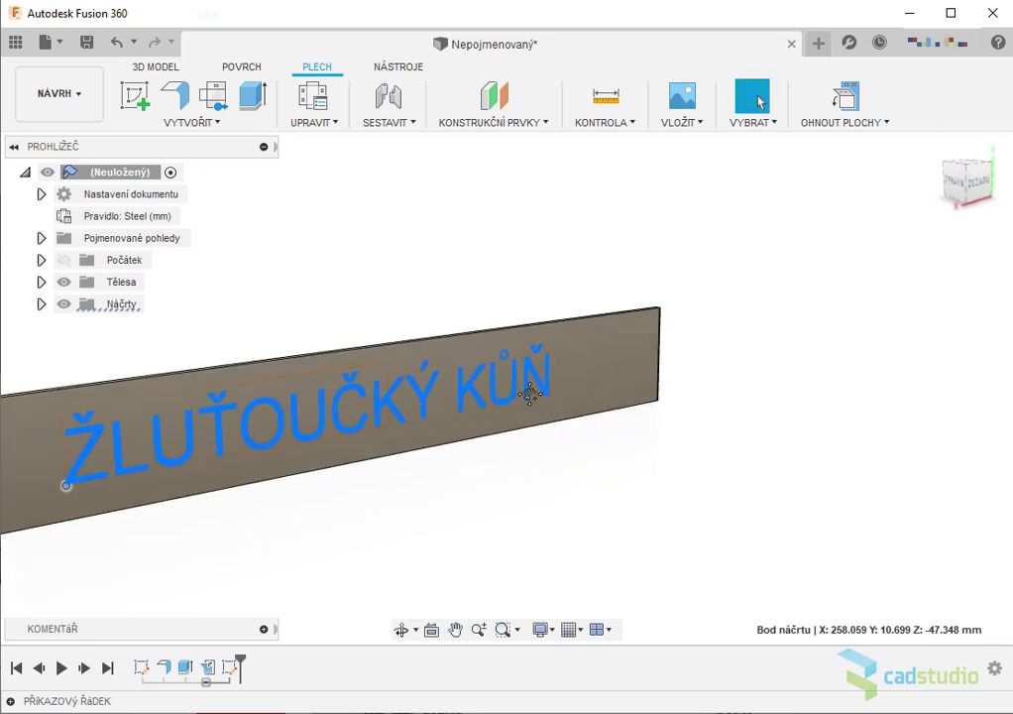
middle_drag(530, 395, 719, 350)
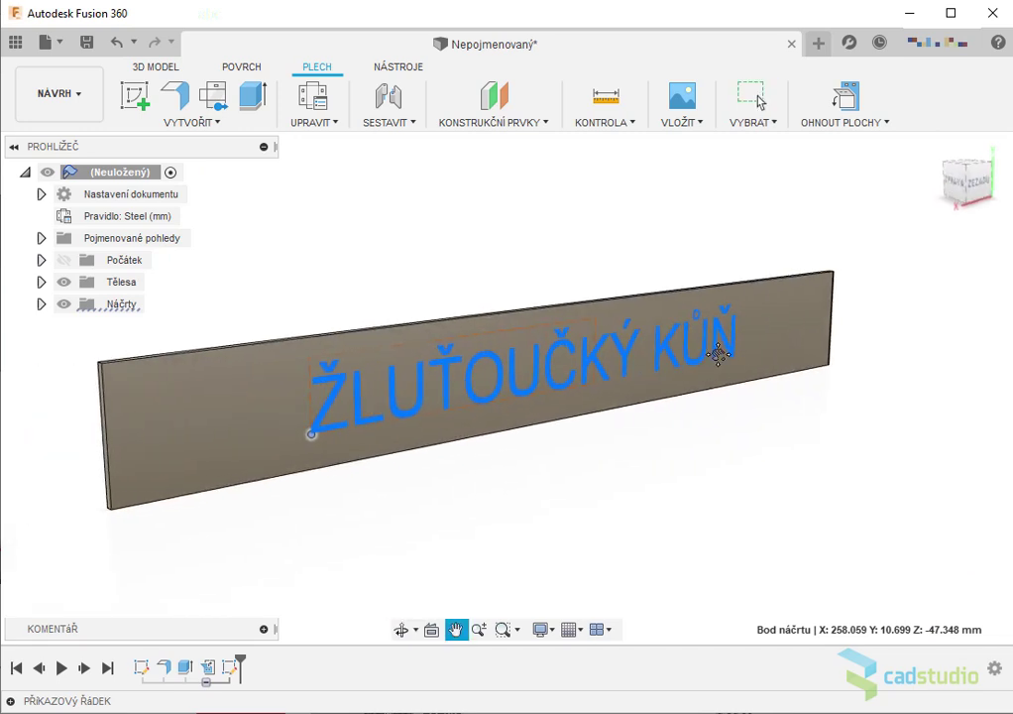
Step: Extrude the ŽLUŤOUČKÝ KŮŇ text profile 4 mm out of the plate, joined to it
click(254, 99)
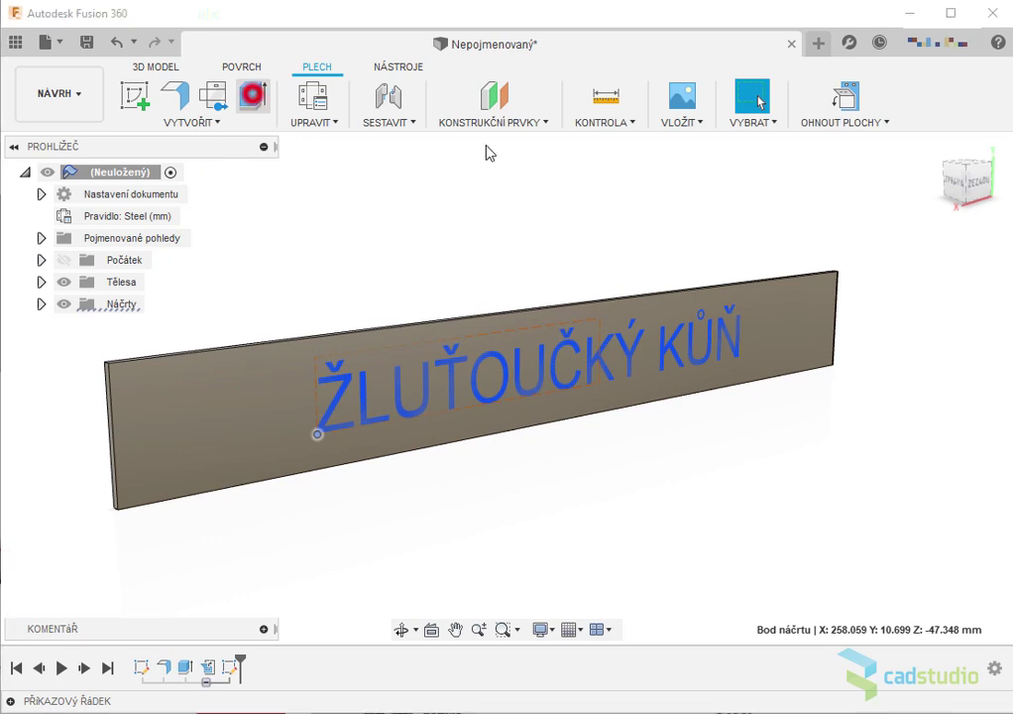
click(739, 339)
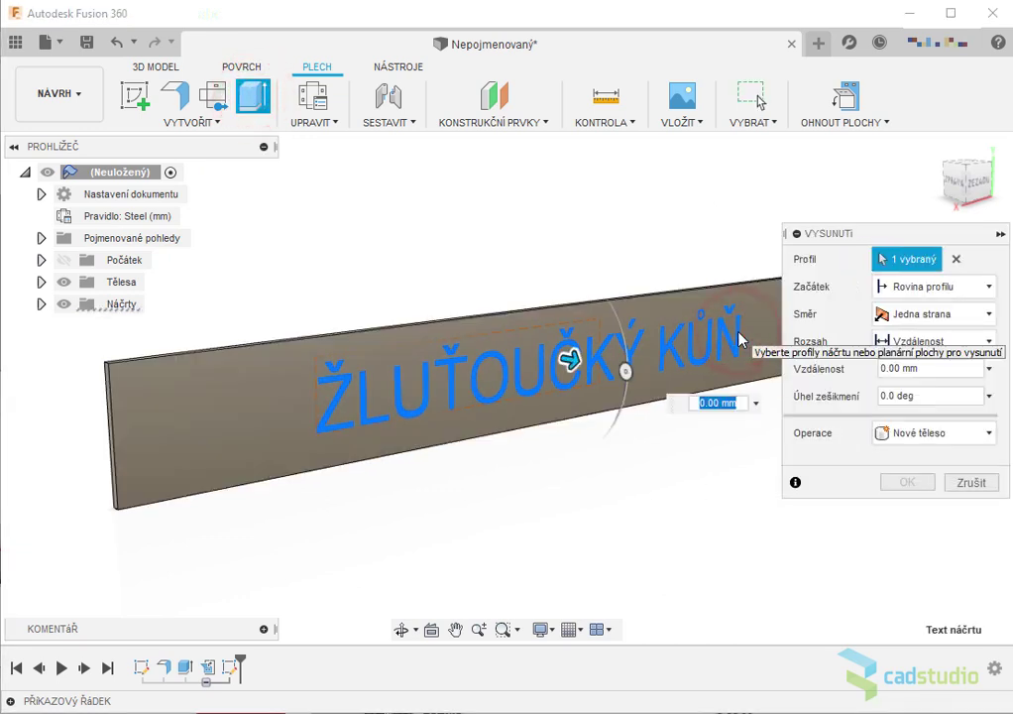
drag(575, 357, 620, 370)
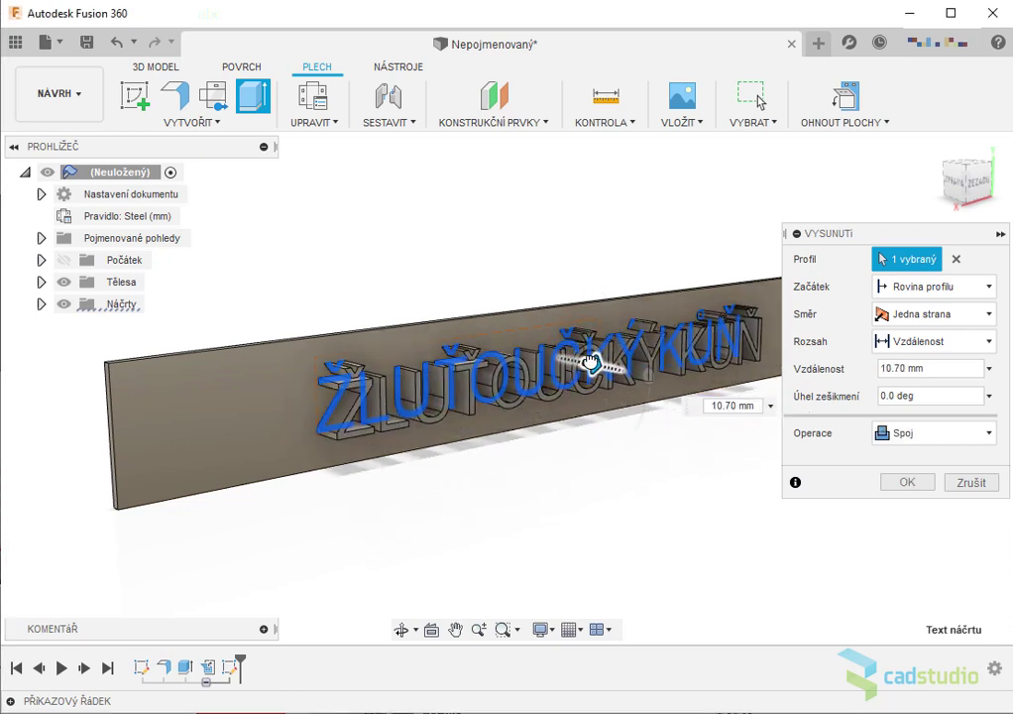
drag(600, 366, 585, 364)
text(4)
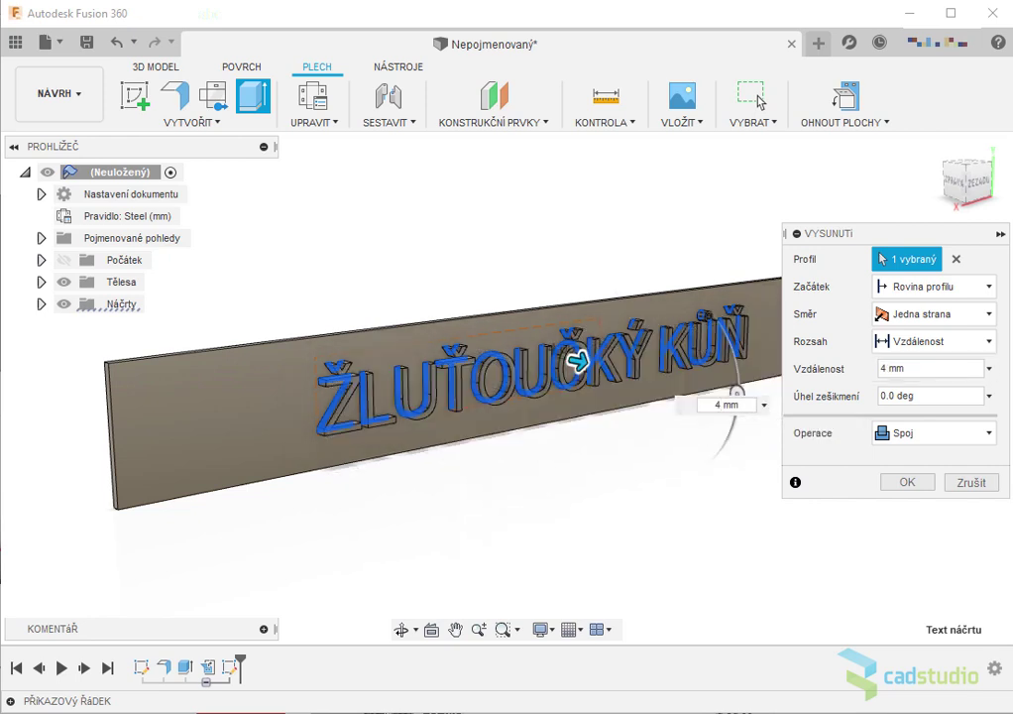
click(920, 486)
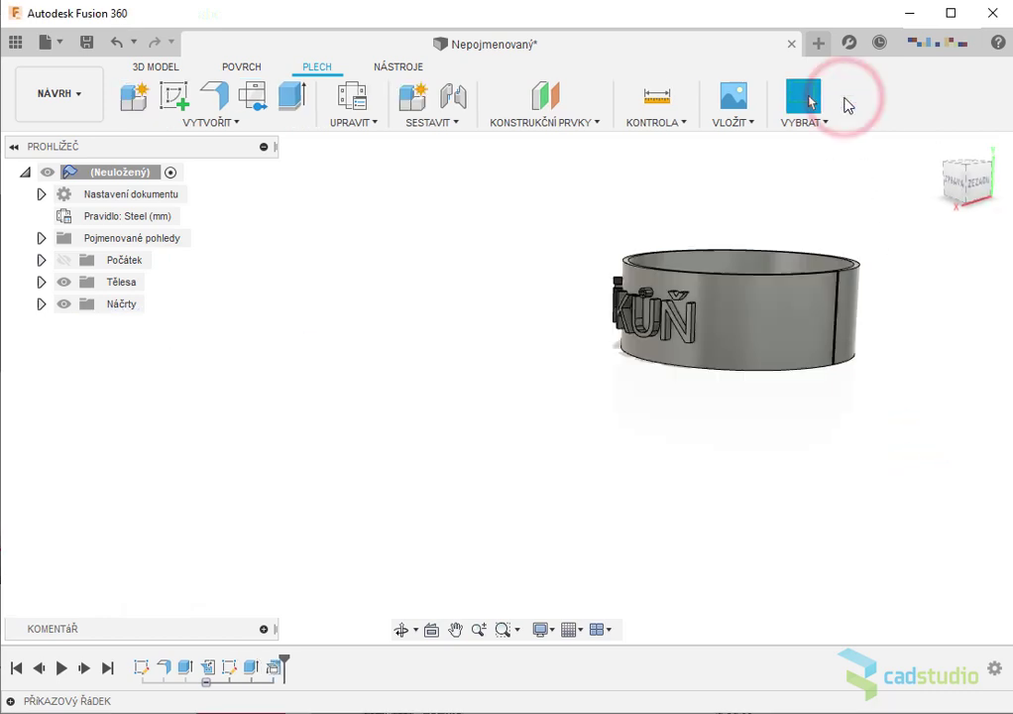
Step: Orbit and zoom around the lettered ring to inspect the raised text from above and the side
mouse_move(852, 198)
shift+middle_down()
mouse_move(887, 345)
mouse_move(948, 343)
mouse_move(925, 380)
shift+middle_up()
scroll(794, 337, up, 3)
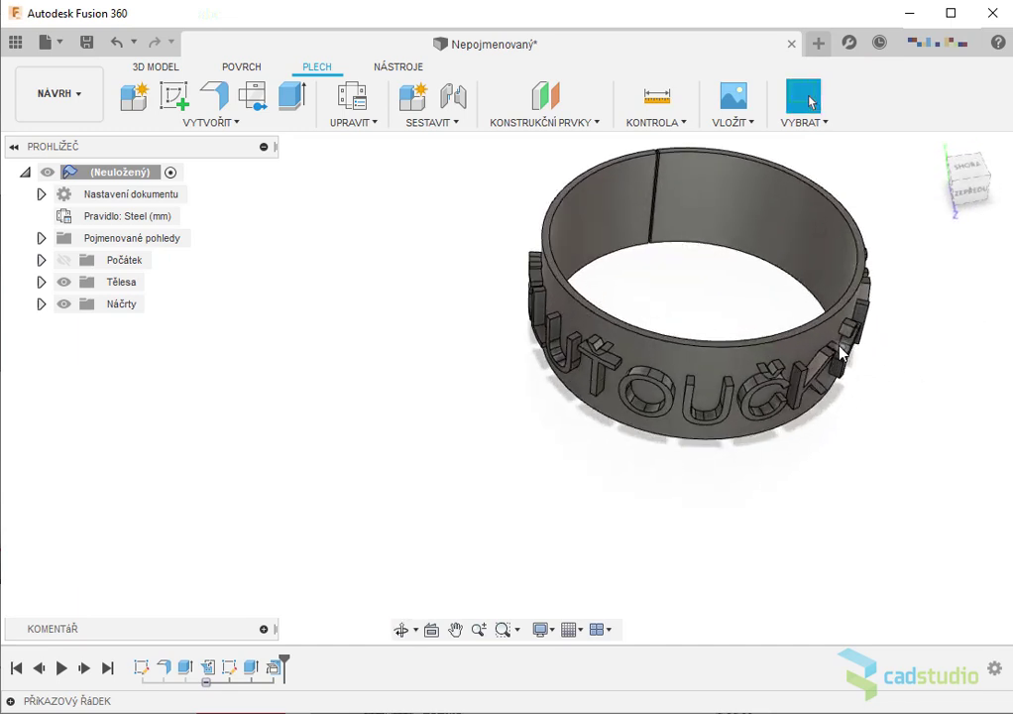
scroll(793, 337, up, 3)
shift+middle_drag(795, 335, 534, 480)
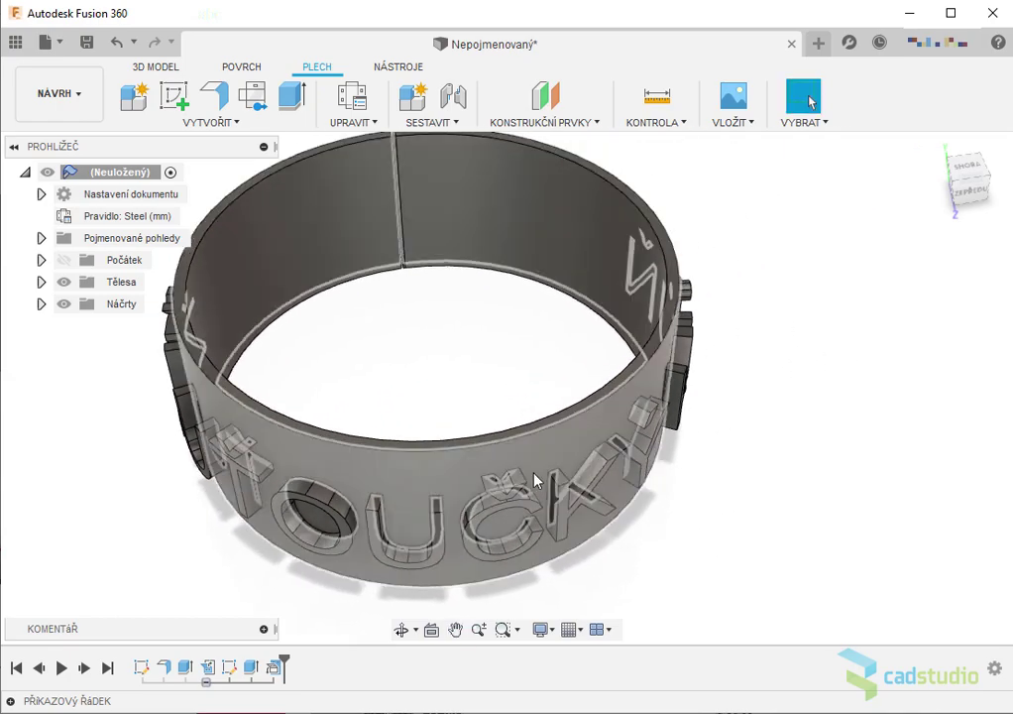
mouse_move(600, 464)
shift+middle_down()
mouse_move(645, 417)
mouse_move(683, 402)
mouse_move(701, 418)
mouse_move(703, 455)
mouse_move(653, 480)
mouse_move(463, 436)
shift+middle_up()
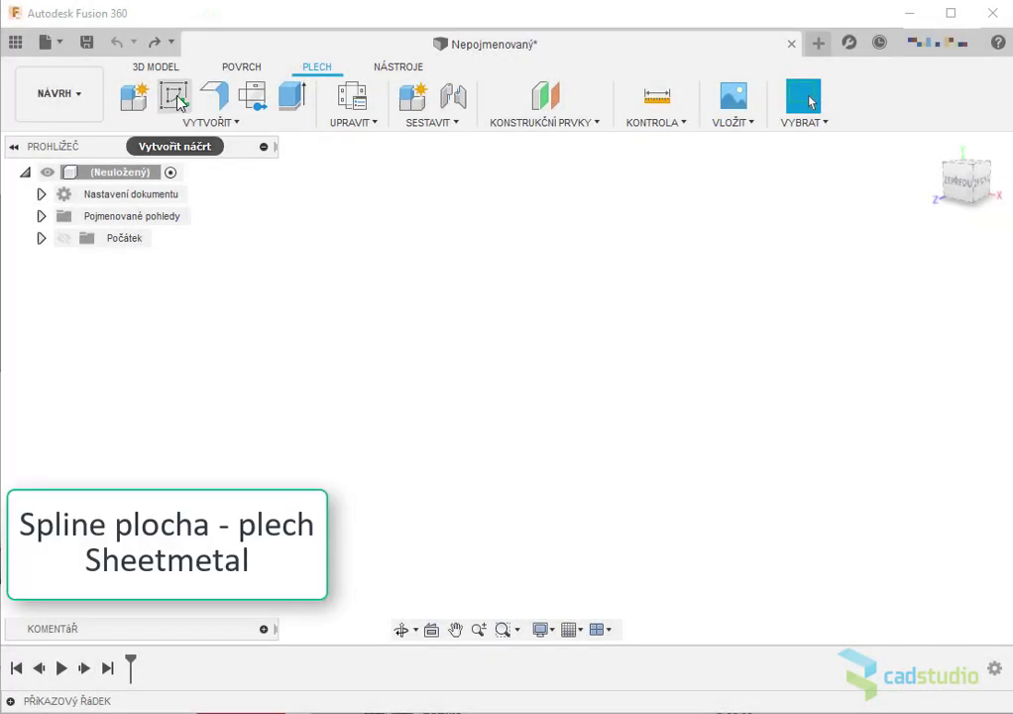
Step: Sketch an open four-point fit-point spline on the horizontal plane and finish the sketch
click(178, 99)
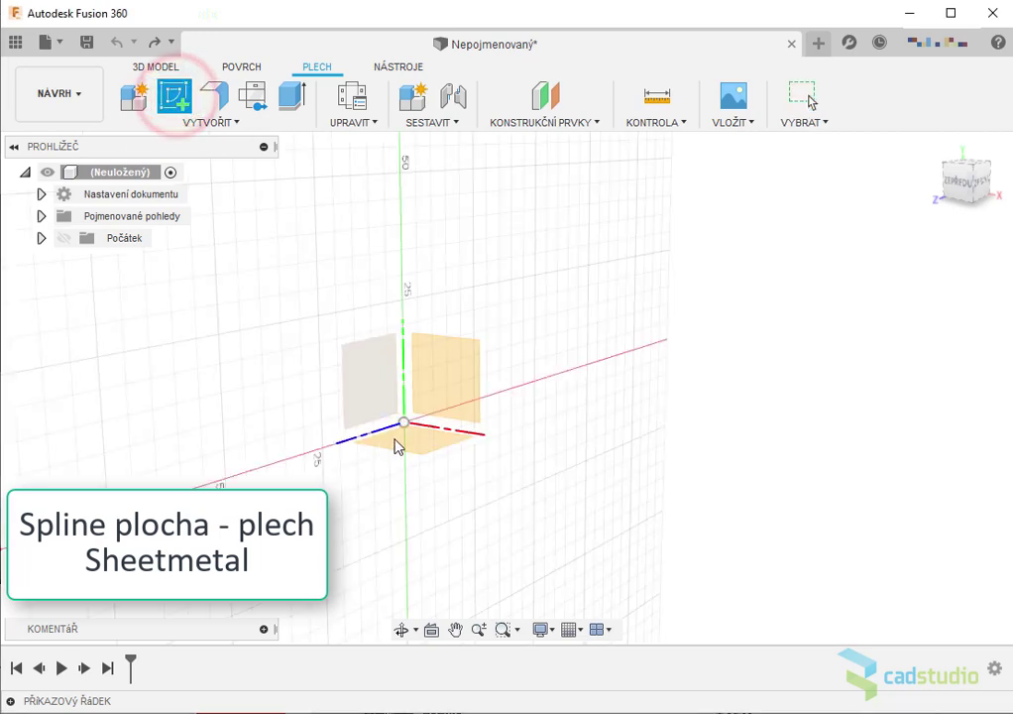
click(417, 445)
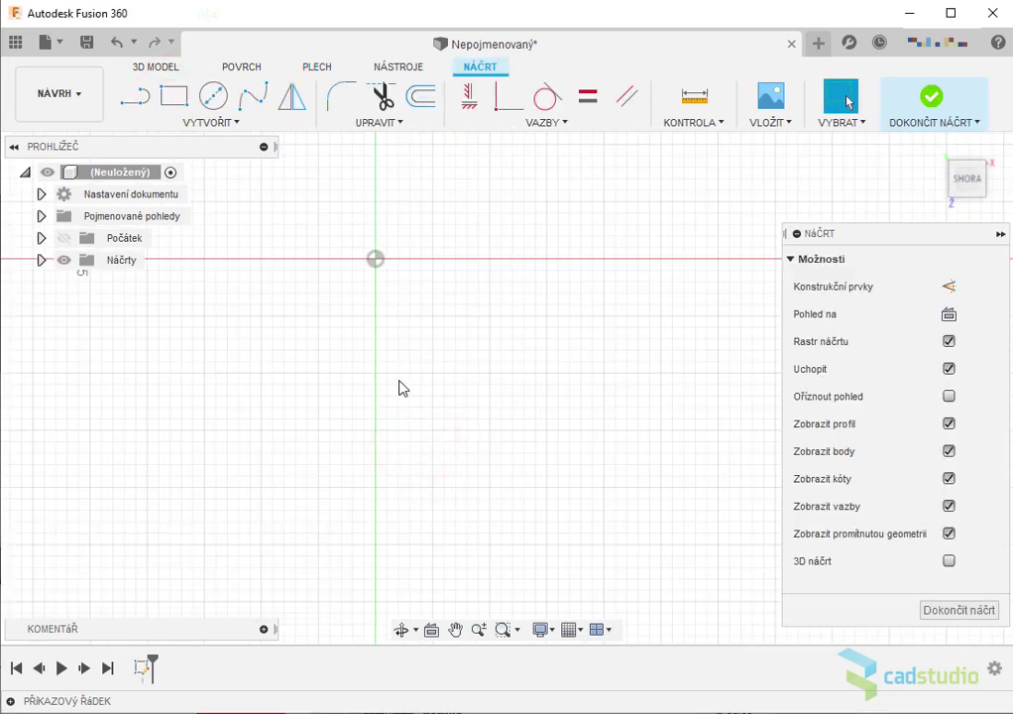
click(256, 95)
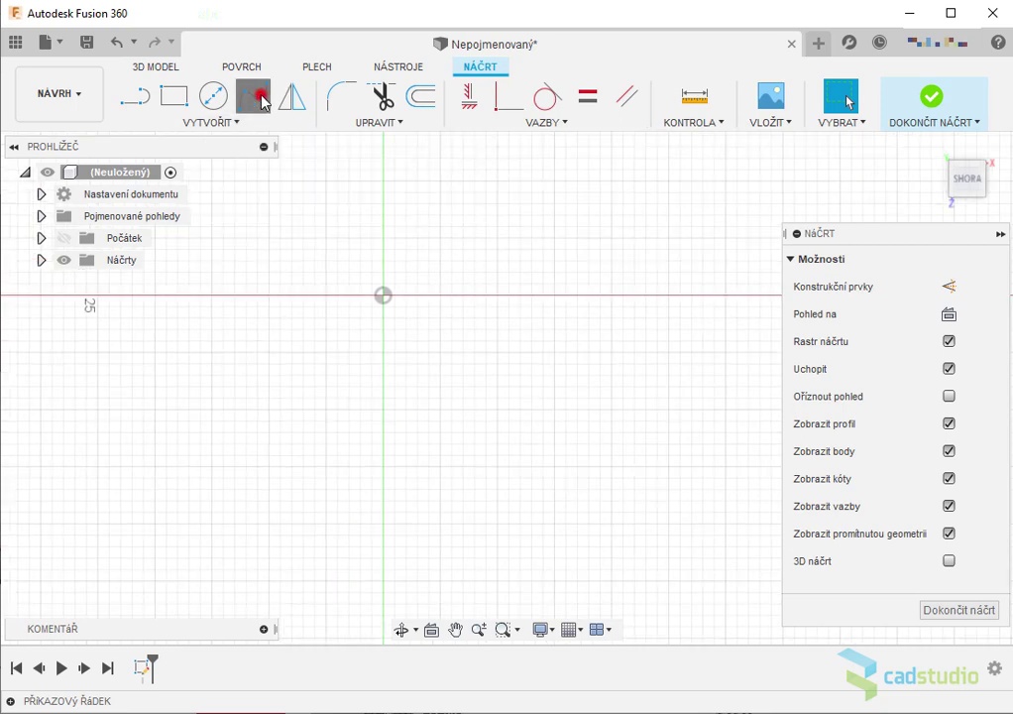
click(338, 341)
click(589, 409)
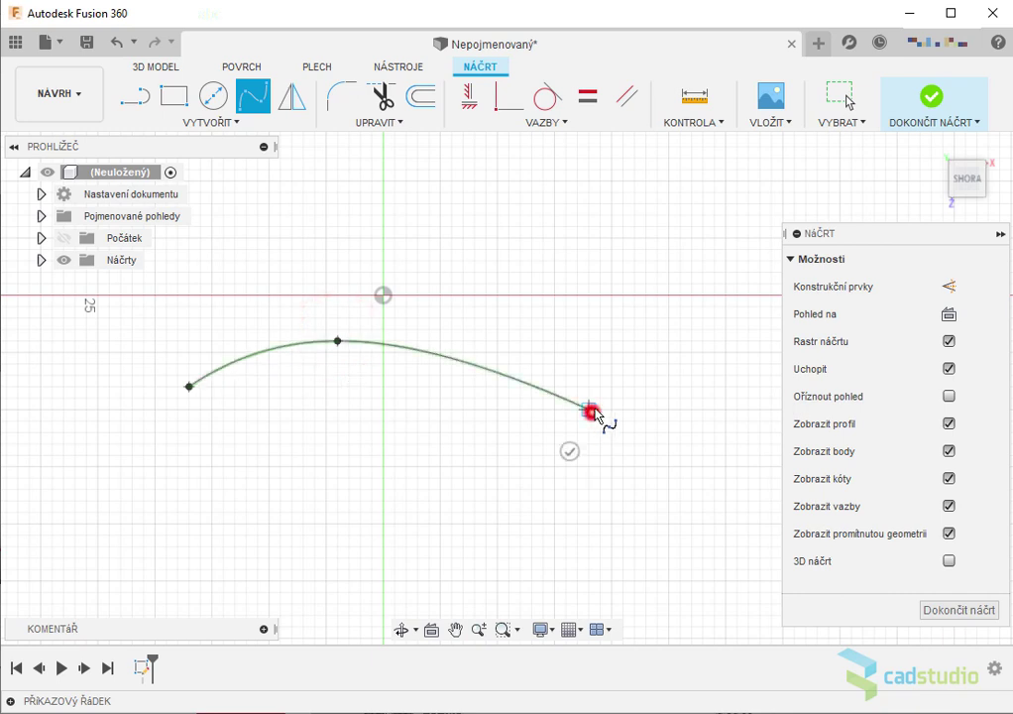
middle_drag(772, 337, 602, 347)
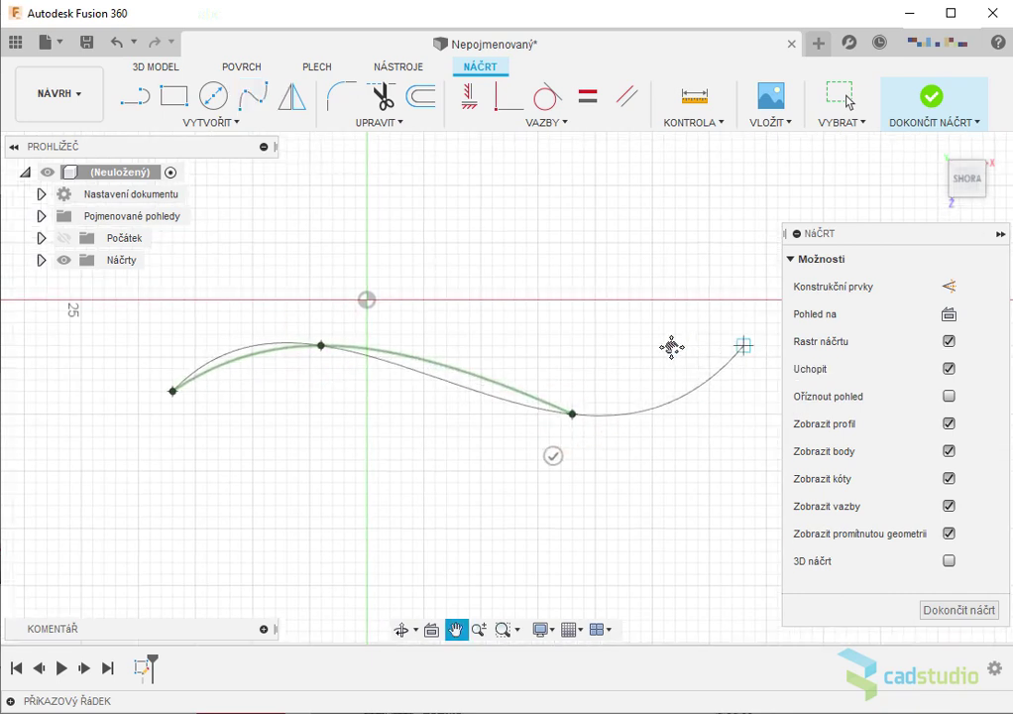
click(691, 332)
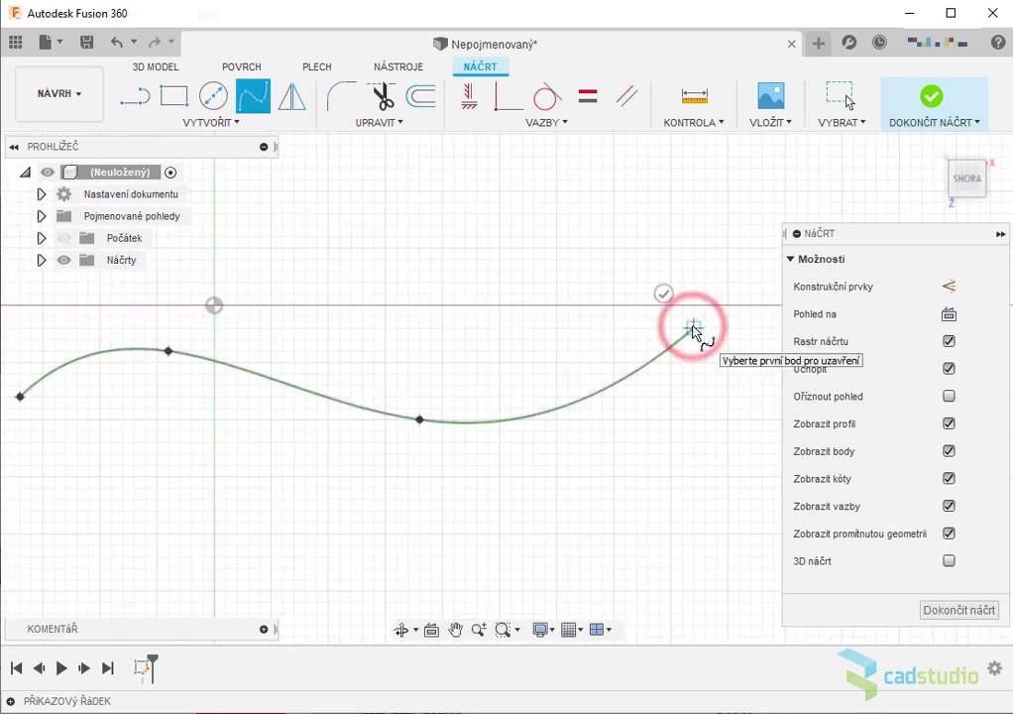
right_click(694, 327)
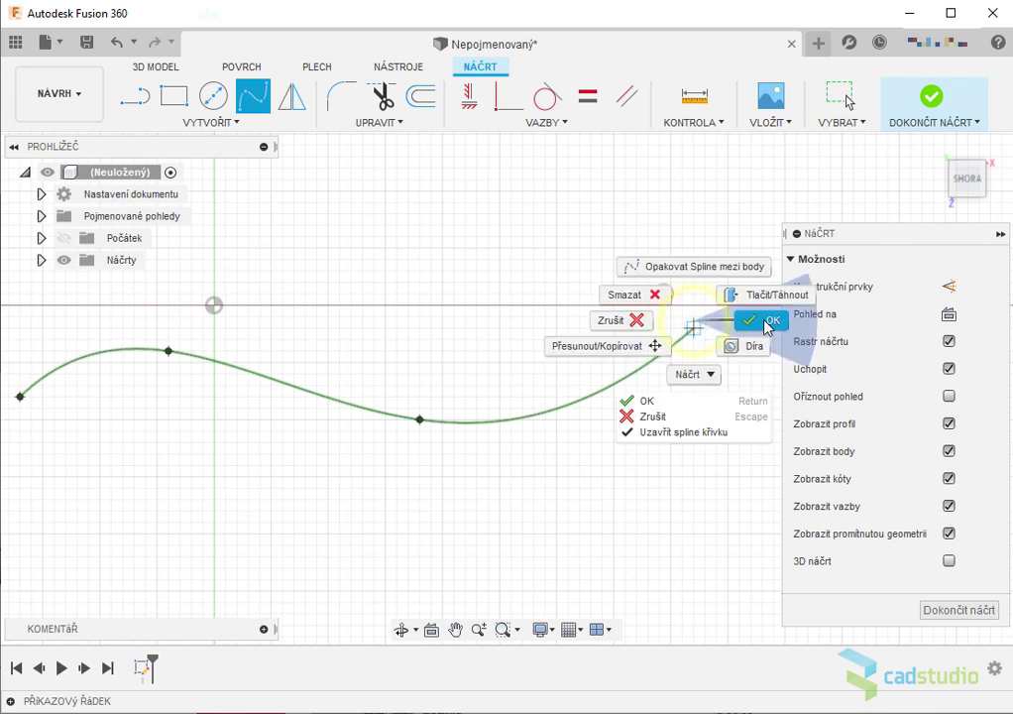
click(759, 319)
click(970, 607)
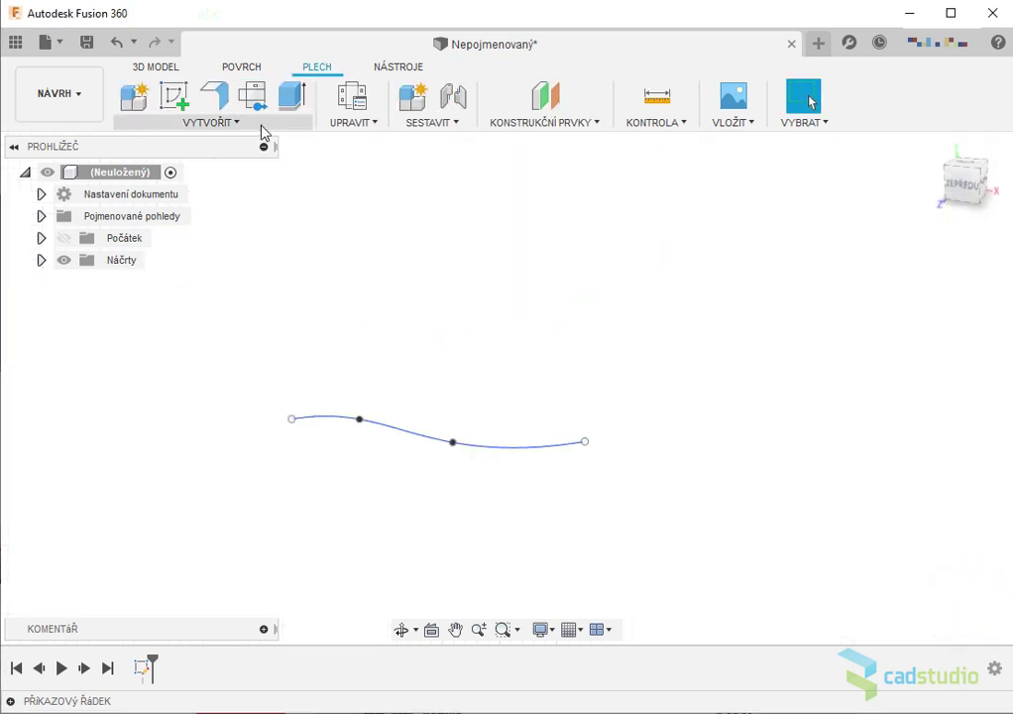
Step: Create a sheet-metal flange along the wavy spline, dragging the wall height upward
click(237, 129)
click(143, 190)
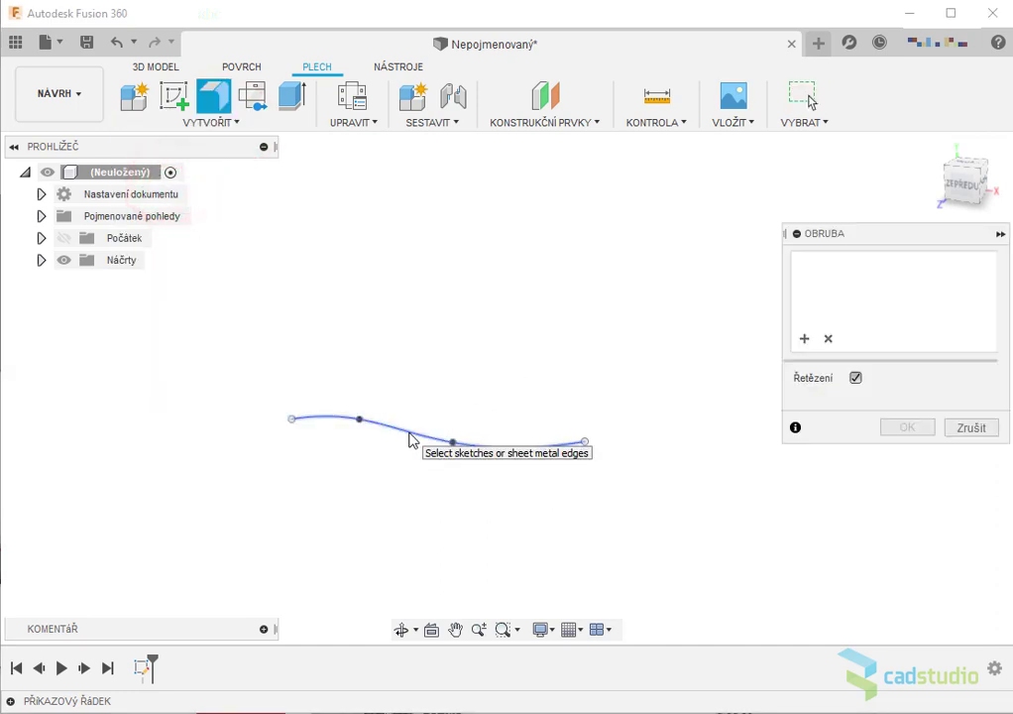
click(409, 434)
drag(408, 416, 409, 357)
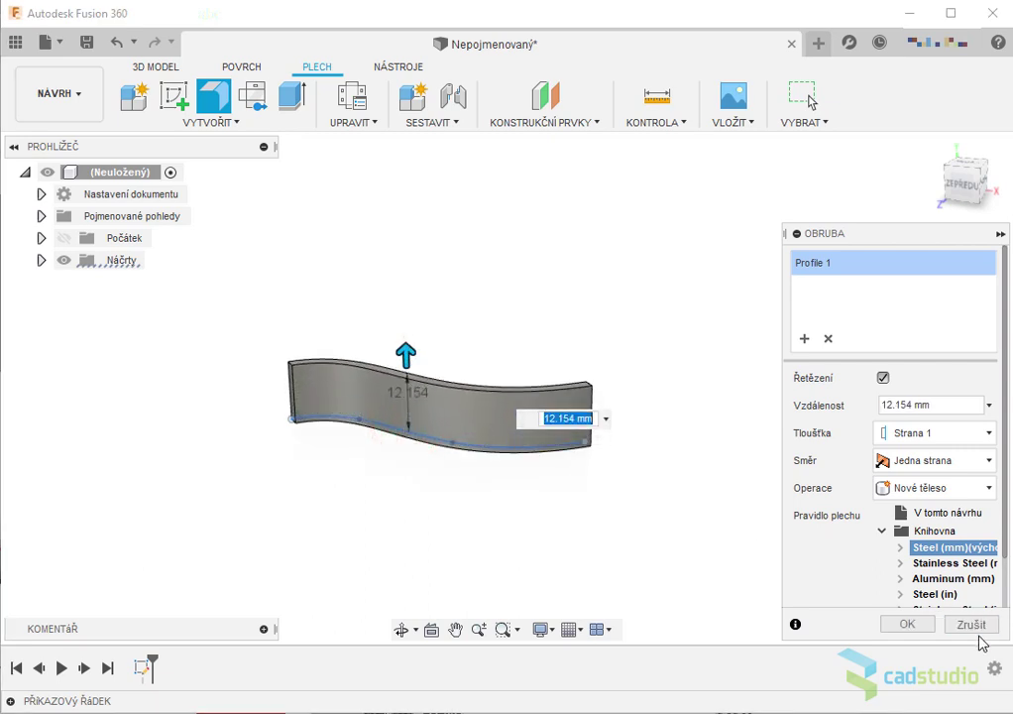
click(910, 623)
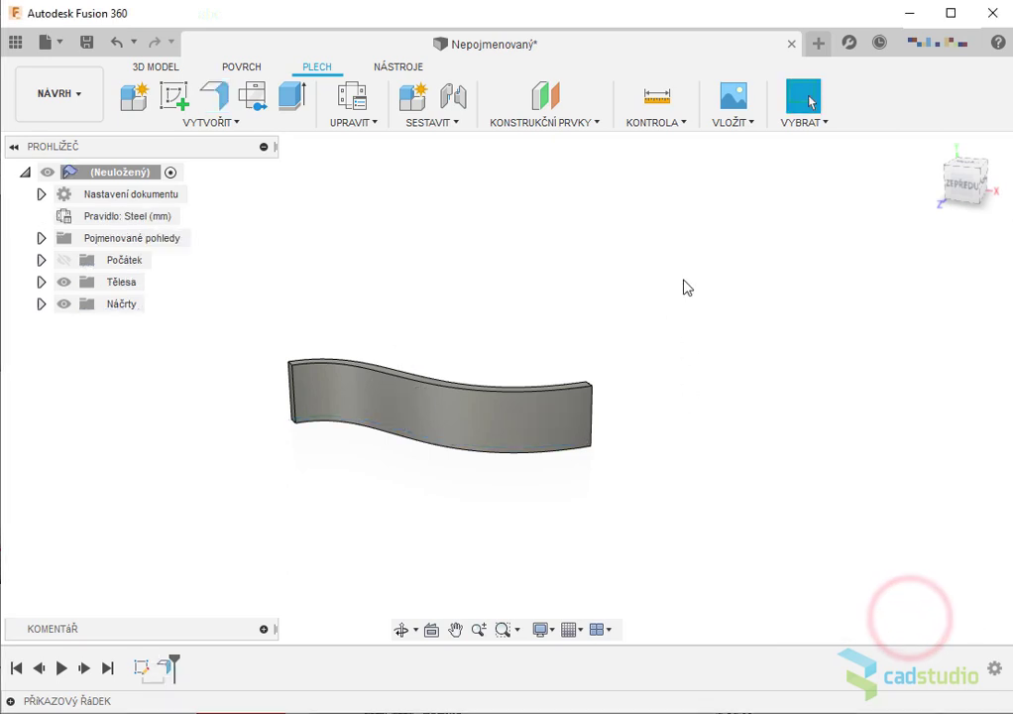
scroll(288, 398, up, 2)
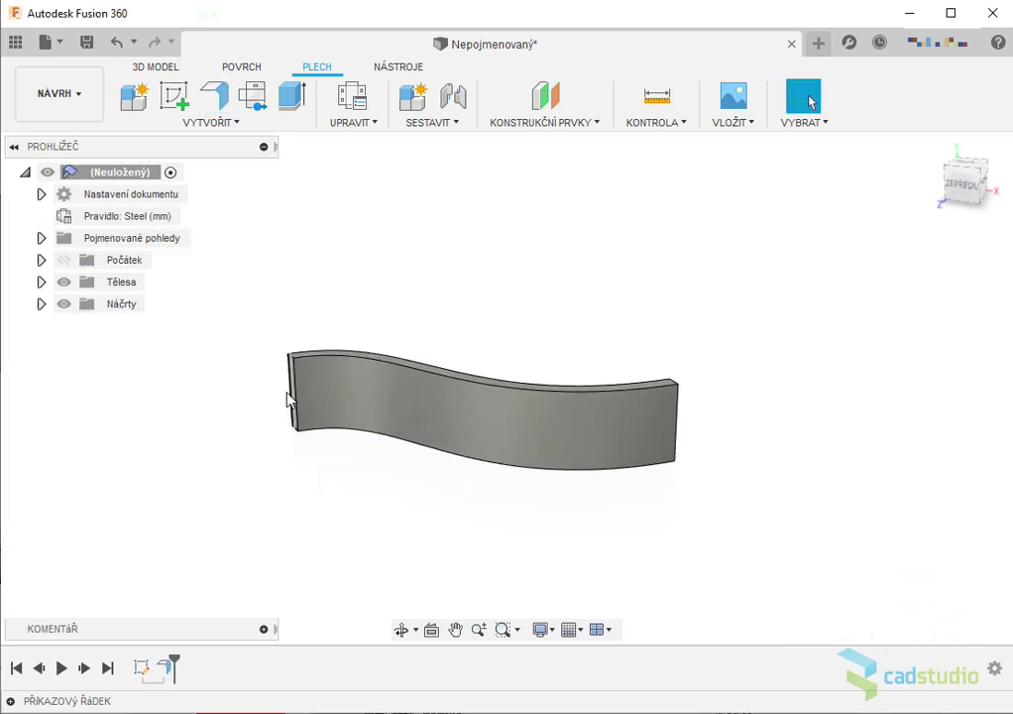
scroll(288, 397, up, 1)
scroll(290, 396, up, 2)
scroll(293, 394, up, 2)
scroll(288, 382, up, 1)
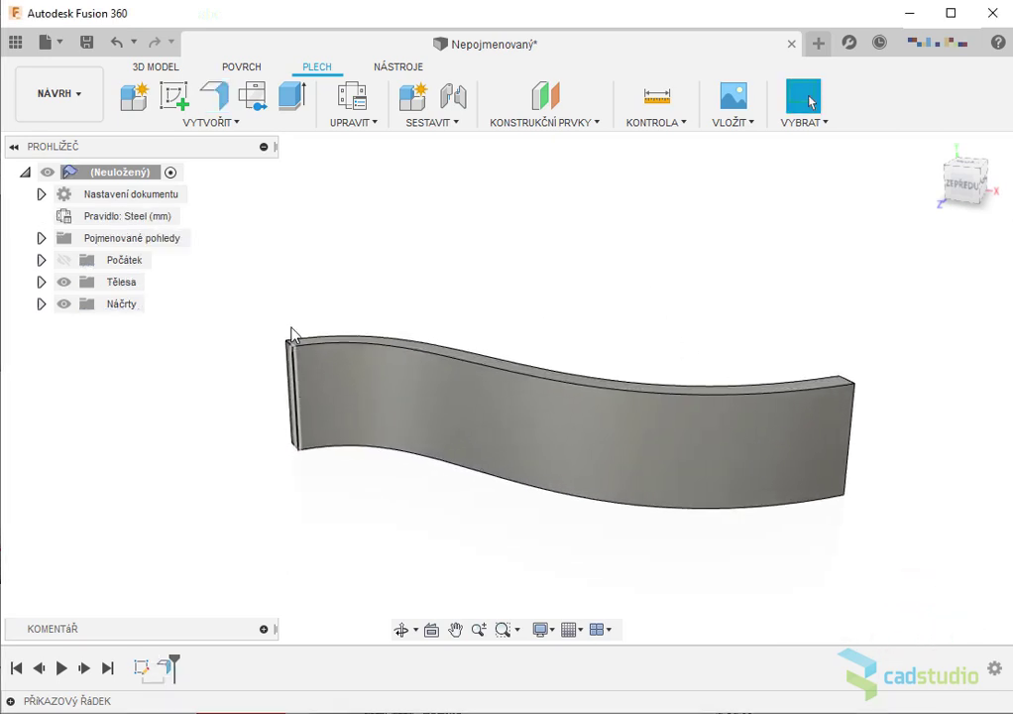
scroll(290, 363, up, 1)
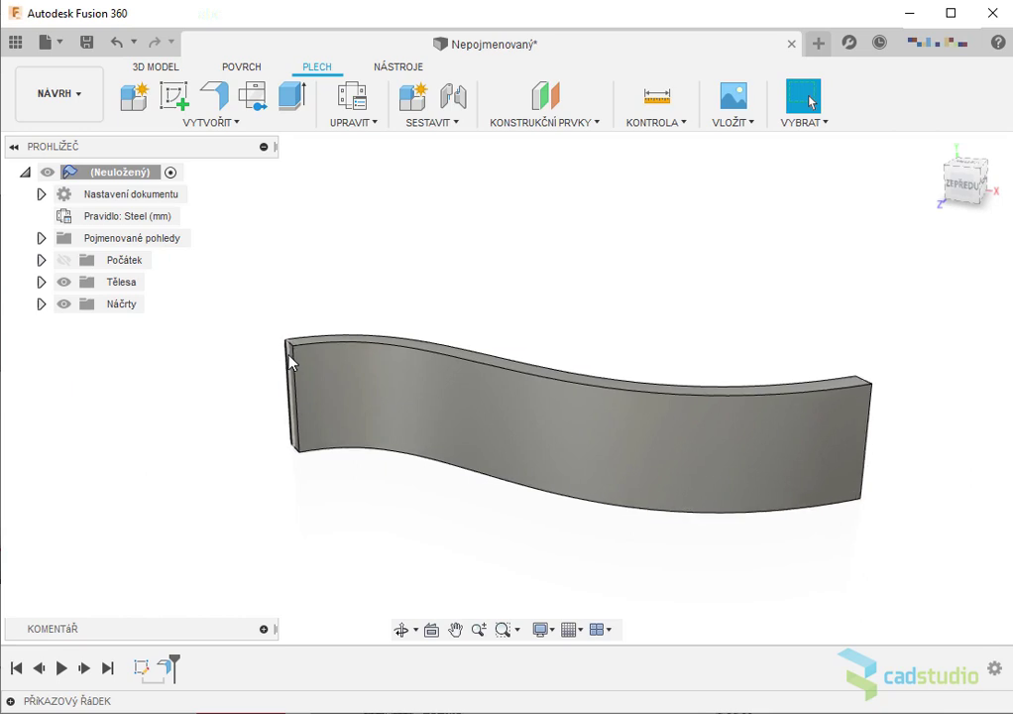
scroll(290, 363, up, 1)
scroll(291, 366, up, 1)
scroll(293, 367, up, 1)
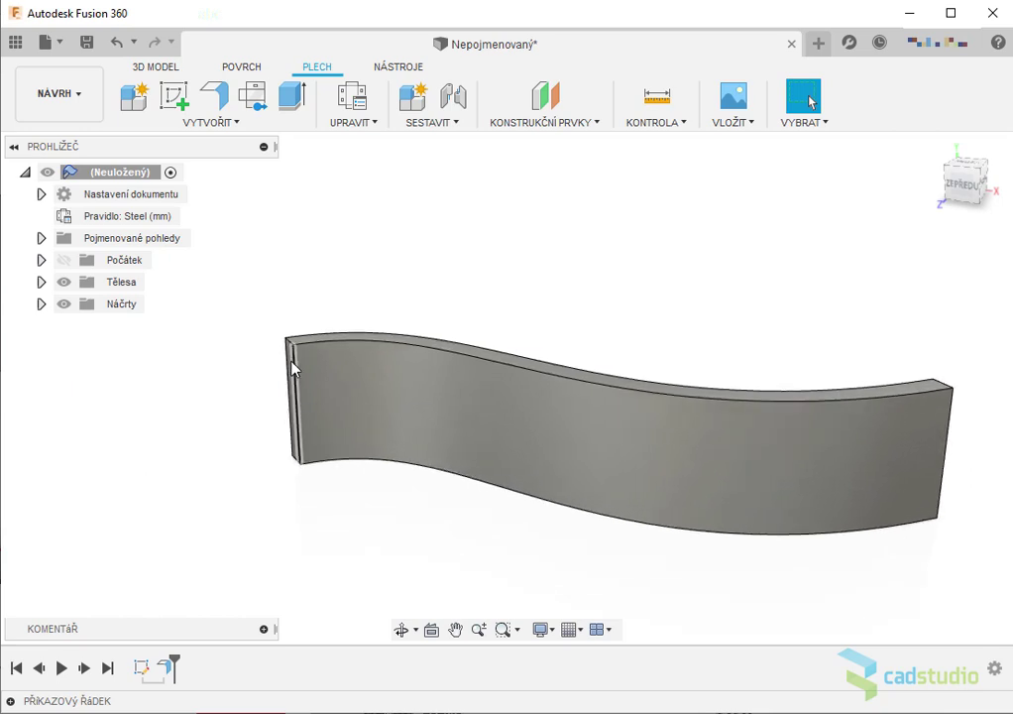
scroll(289, 373, up, 1)
scroll(290, 370, up, 1)
scroll(292, 368, up, 1)
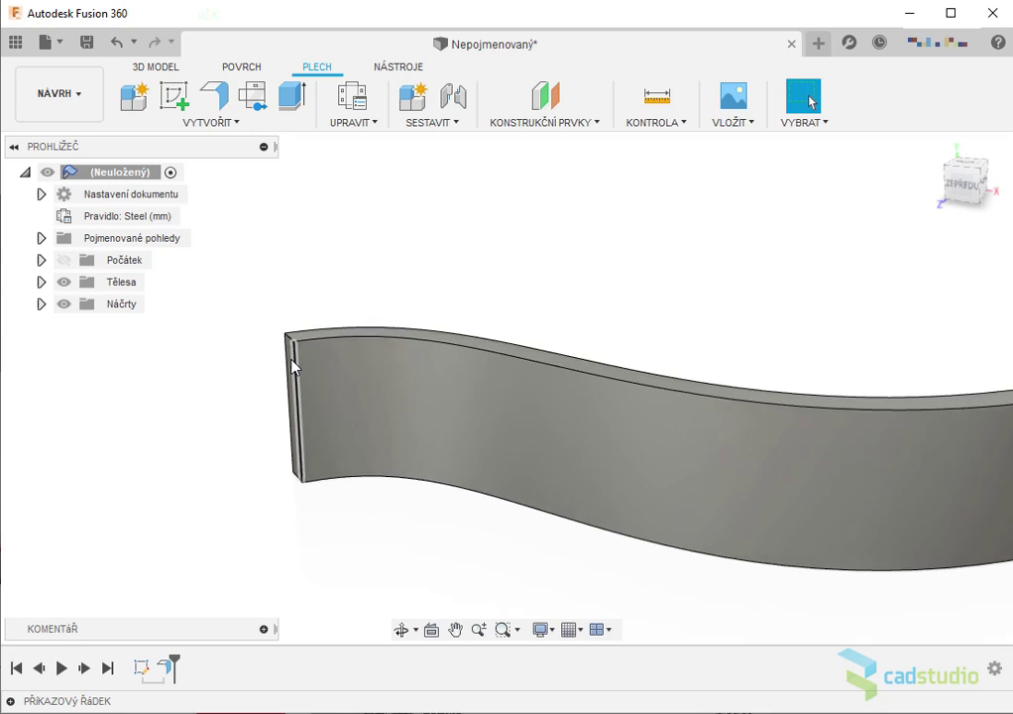
scroll(293, 367, up, 1)
scroll(293, 367, up, 1)
scroll(288, 367, up, 1)
scroll(285, 359, up, 1)
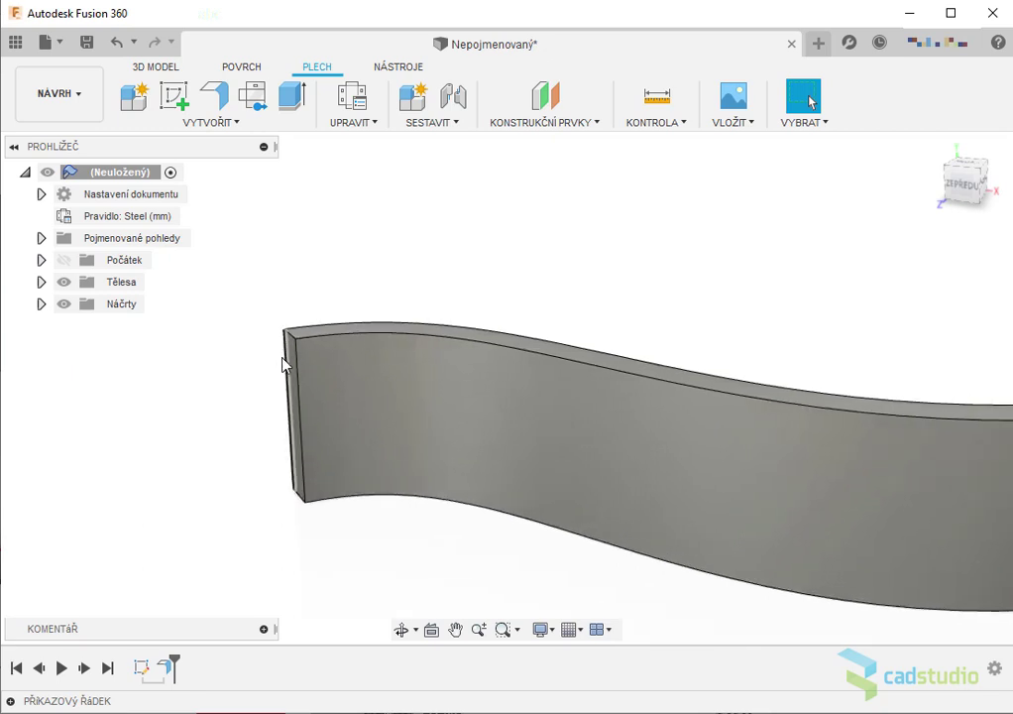
scroll(291, 353, up, 1)
Step: Extrude the wall's left end face 0.5 mm as a new body
mouse_move(289, 347)
shift+middle_down()
mouse_move(333, 368)
mouse_move(319, 370)
shift+middle_up()
click(301, 357)
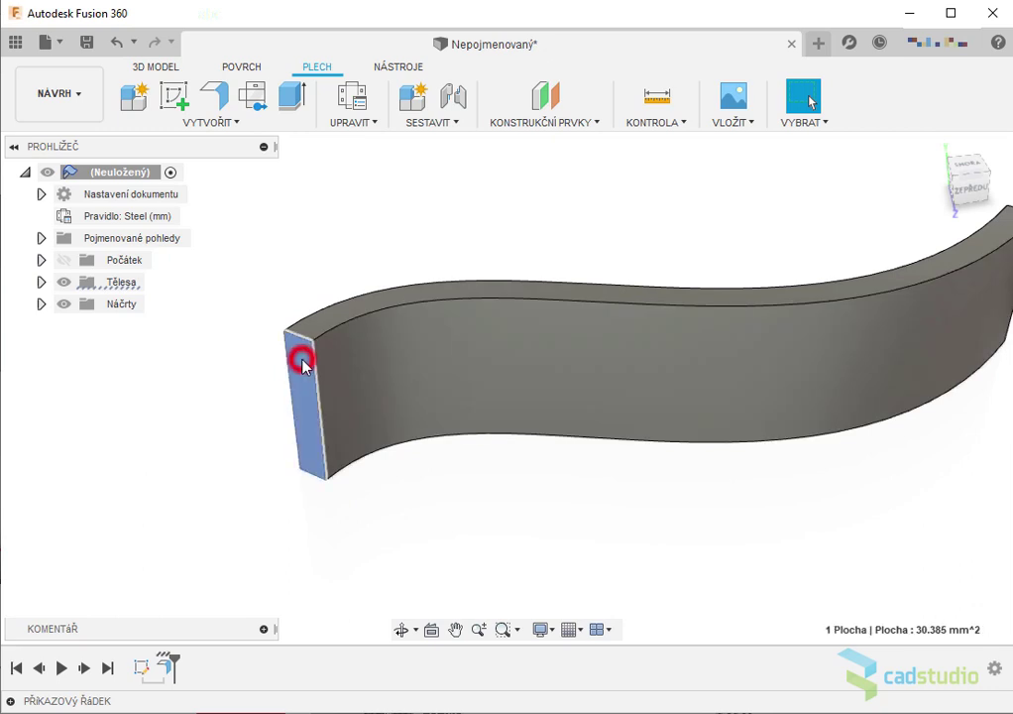
click(293, 94)
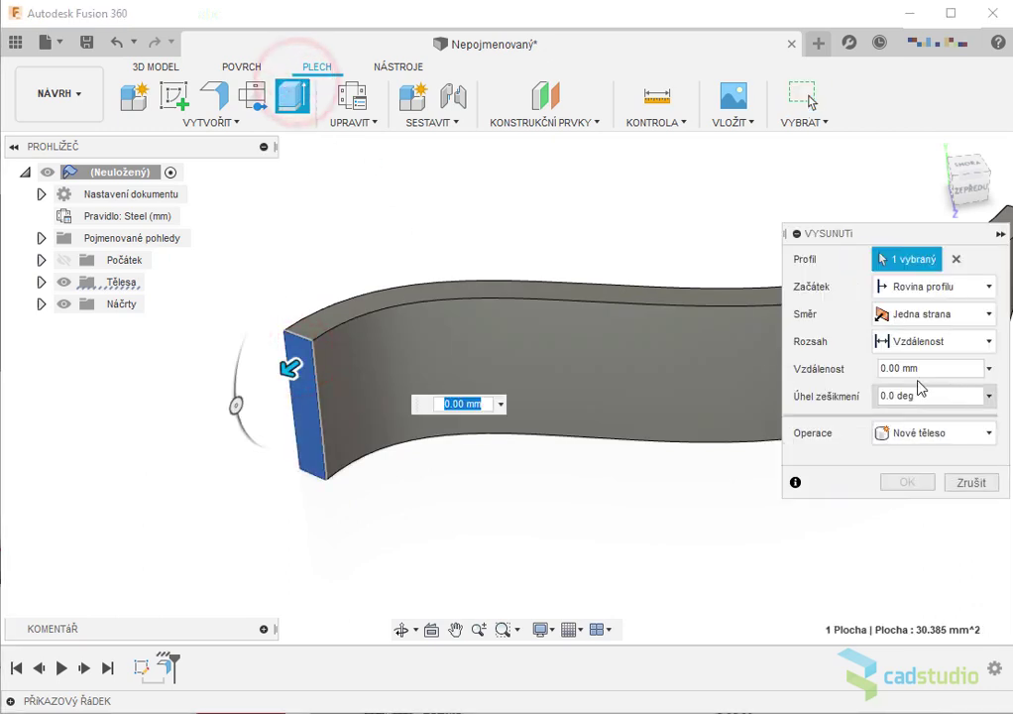
click(895, 370)
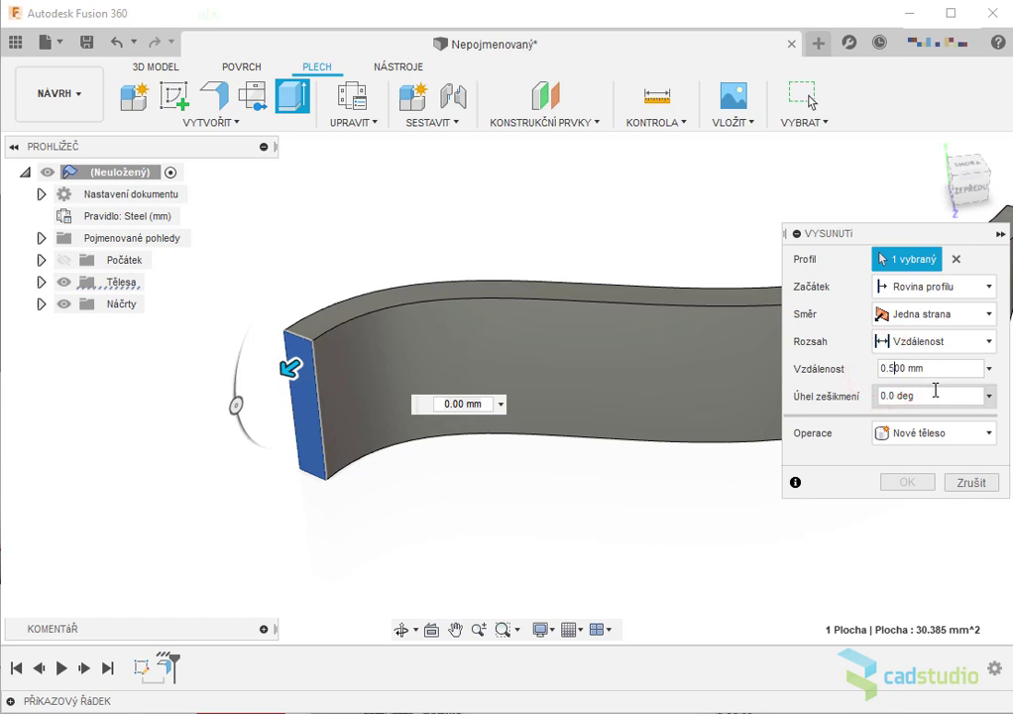
click(908, 483)
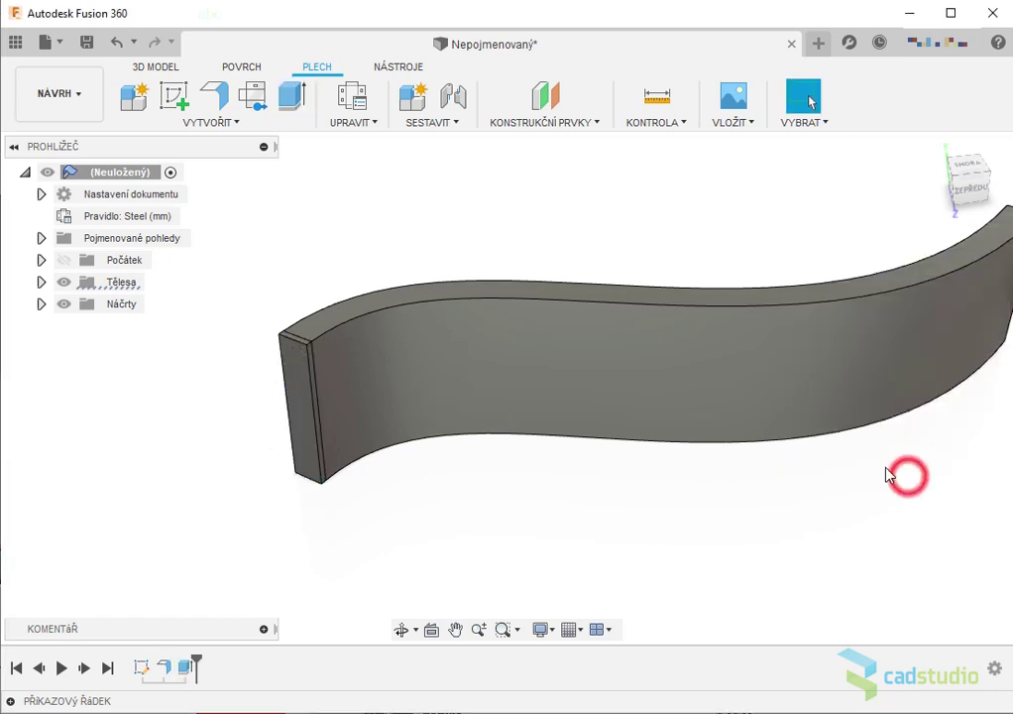
Step: Unfold the curved sheet-metal body flat, keeping the left end face stationary
click(372, 123)
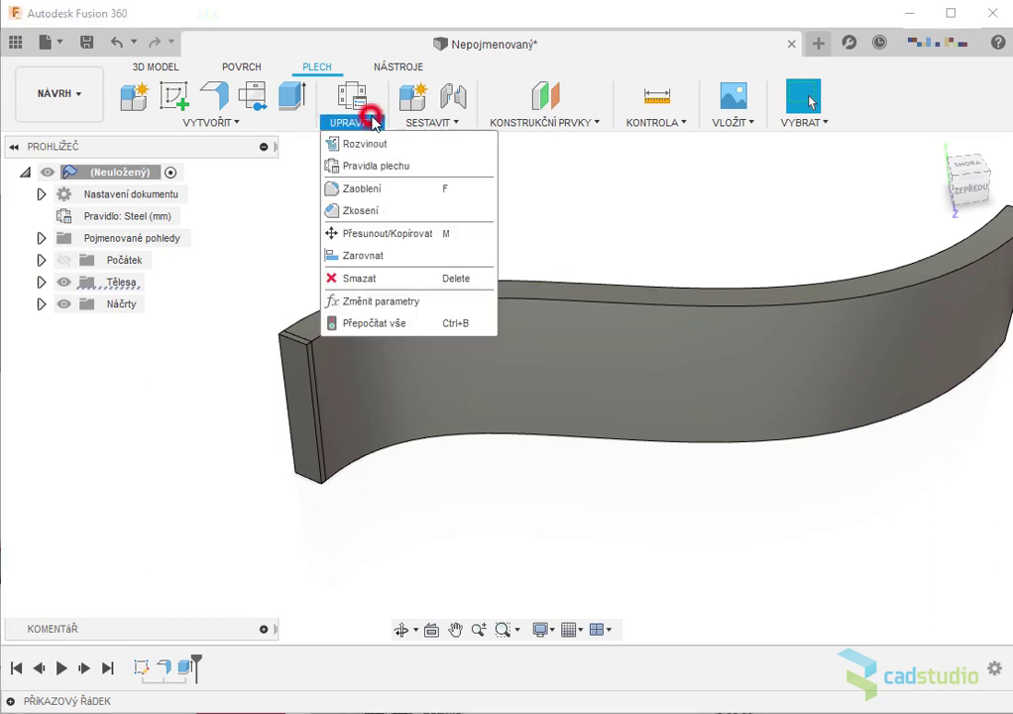
click(363, 144)
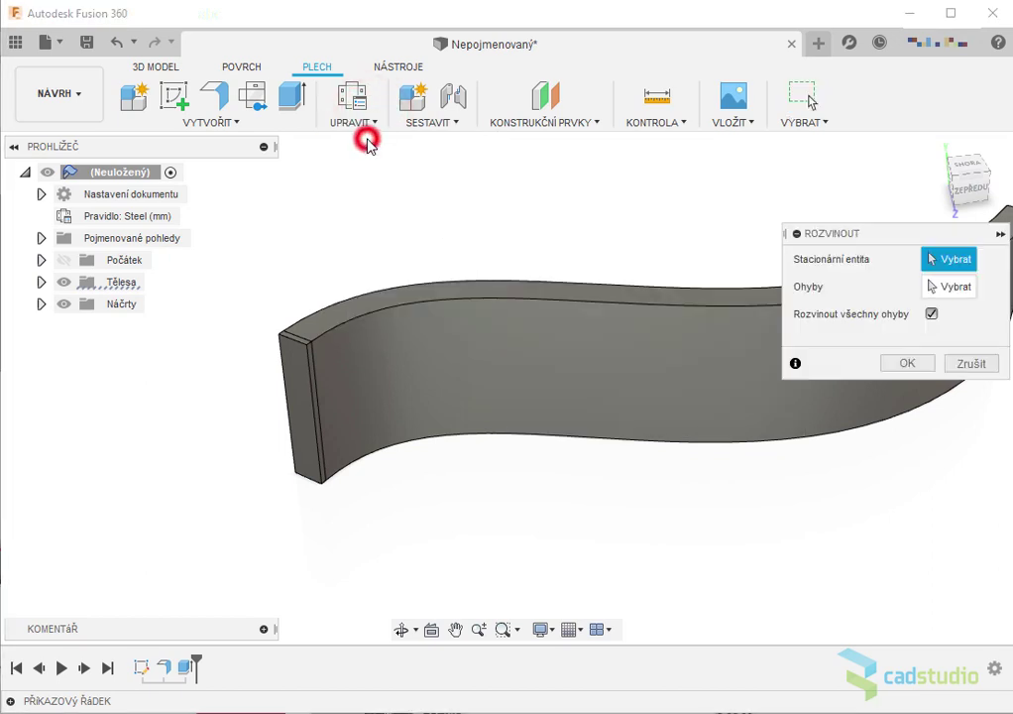
click(312, 347)
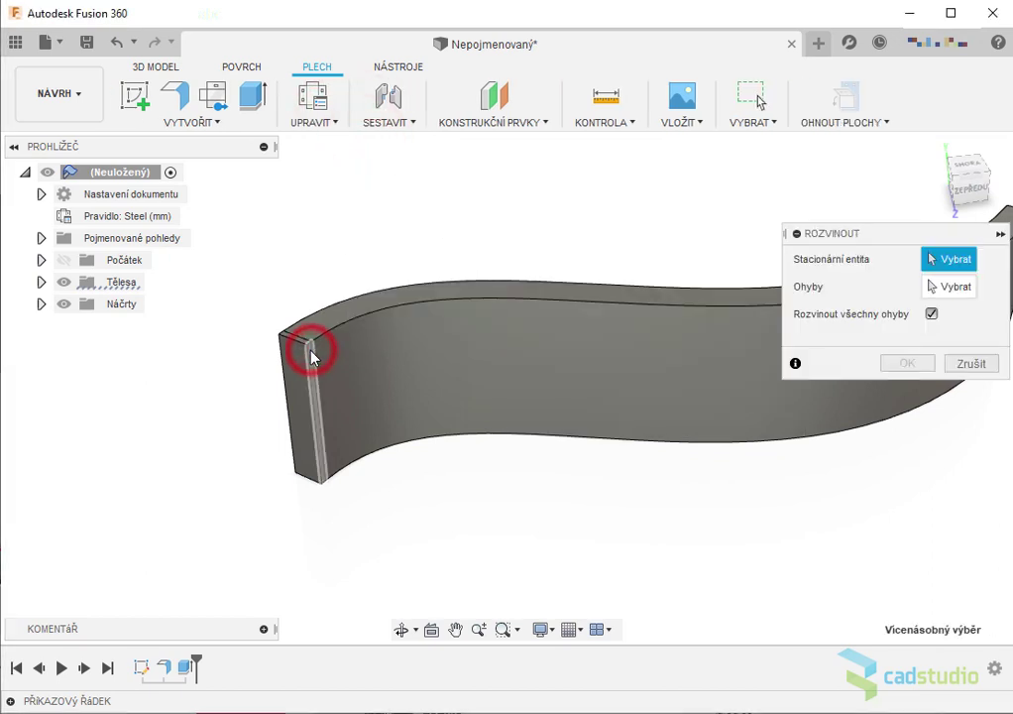
click(908, 364)
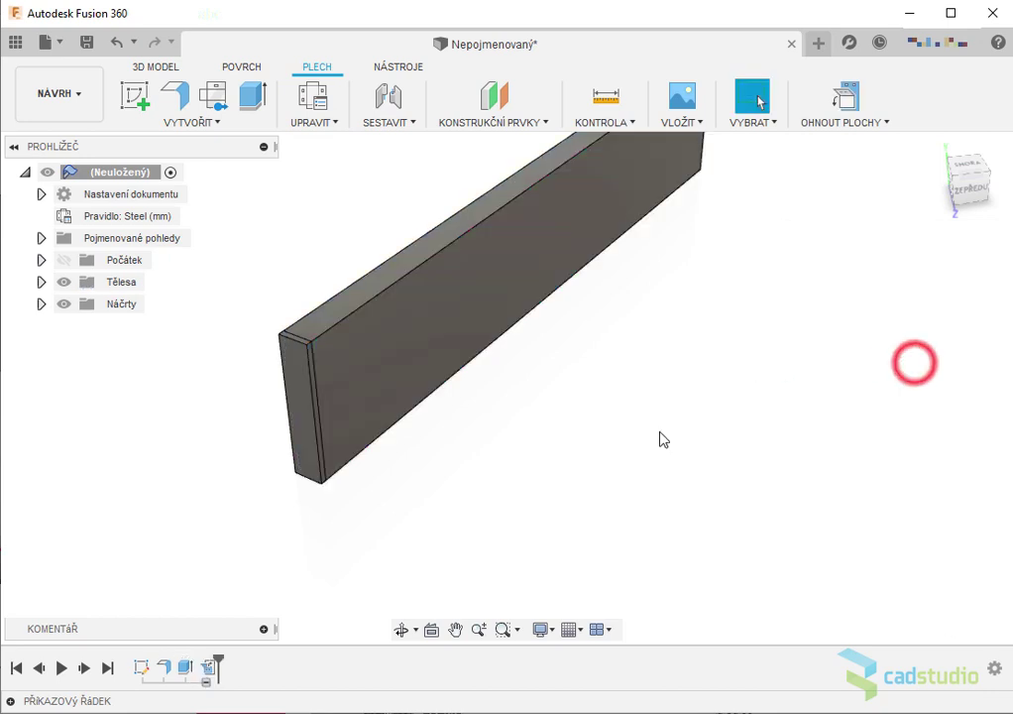
mouse_move(646, 466)
shift+middle_down()
mouse_move(657, 425)
mouse_move(685, 416)
mouse_move(493, 461)
shift+middle_up()
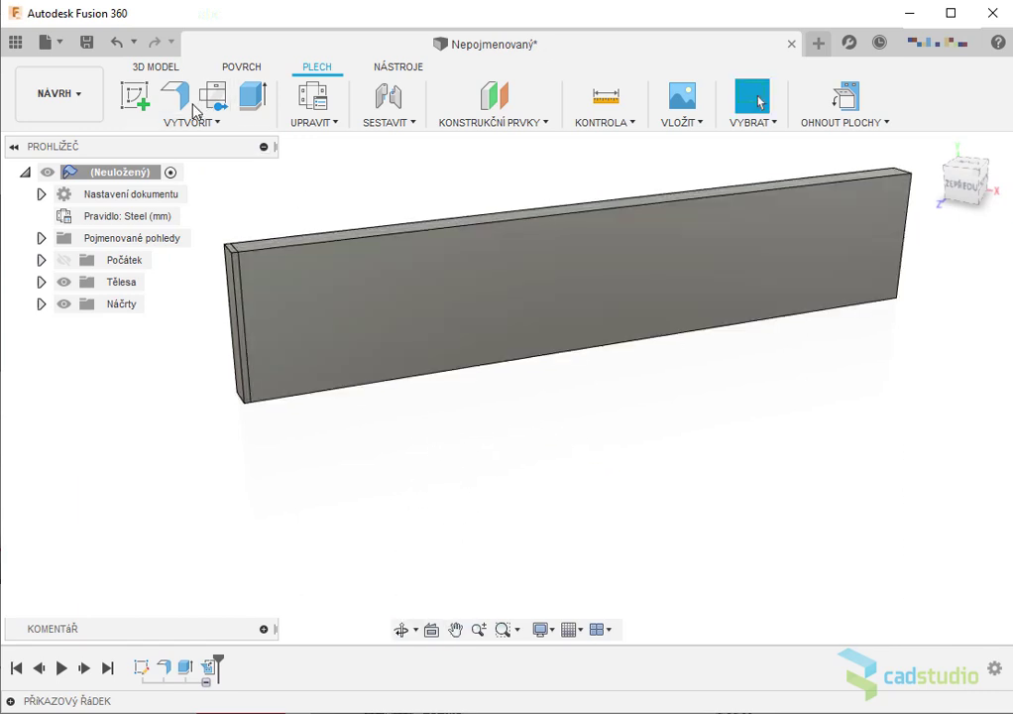
Step: Start a sketch on the plate's front face and place the text CADstudio.cz on it
click(131, 91)
click(394, 291)
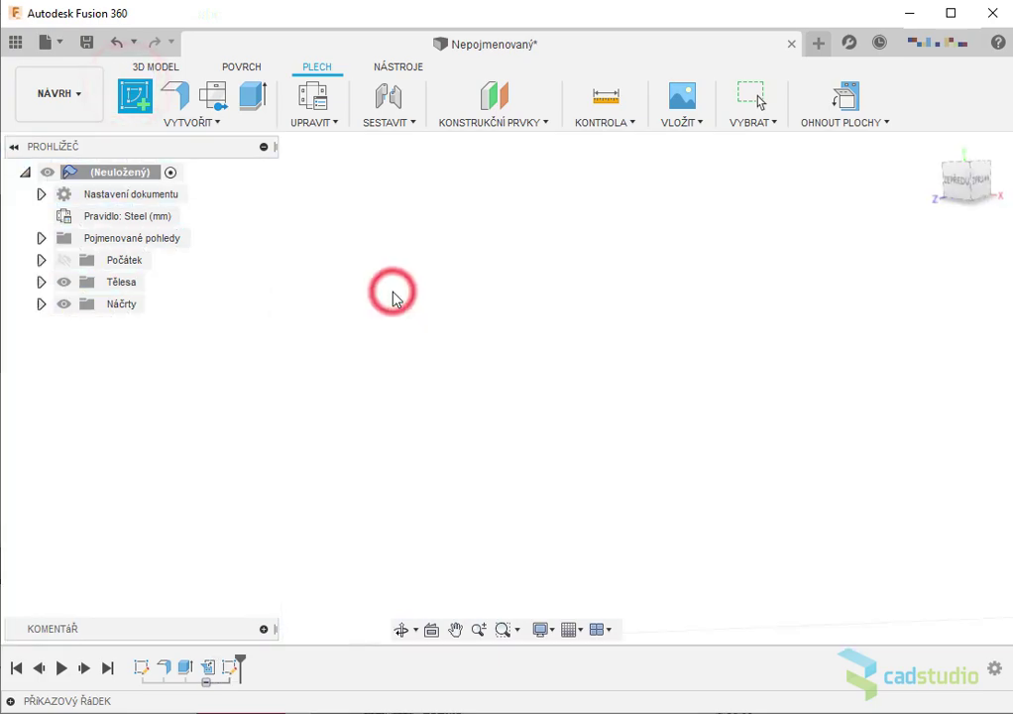
scroll(394, 300, down, 3)
scroll(403, 300, down, 2)
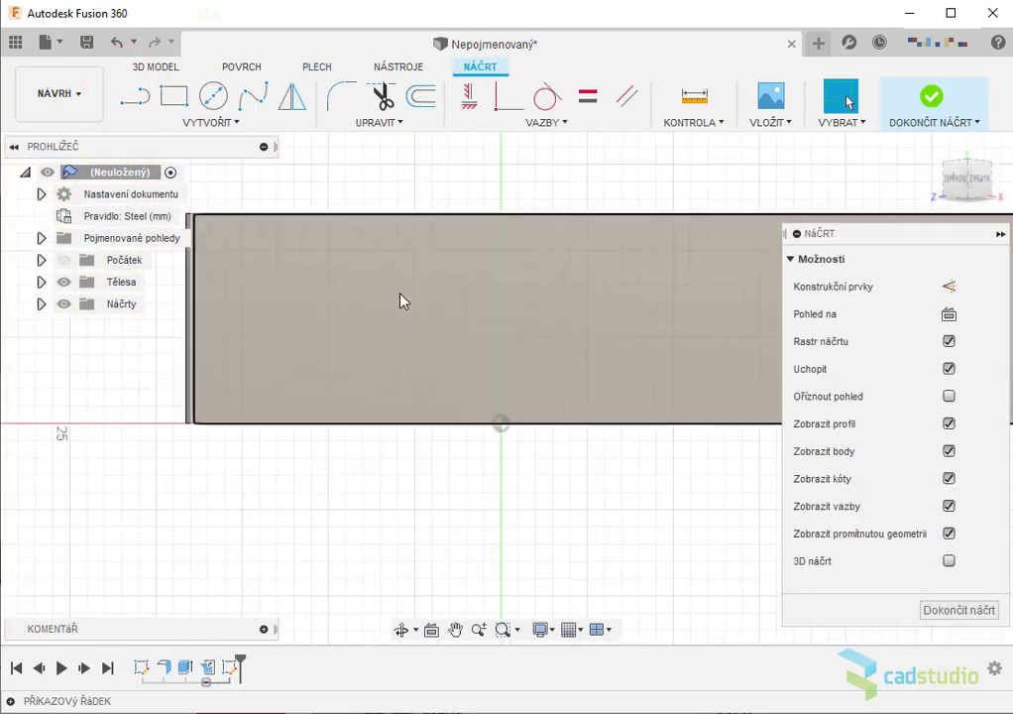
scroll(478, 339, down, 1)
mouse_move(403, 418)
middle_down()
mouse_move(367, 466)
mouse_move(307, 380)
middle_up()
scroll(375, 470, down, 2)
scroll(399, 468, down, 1)
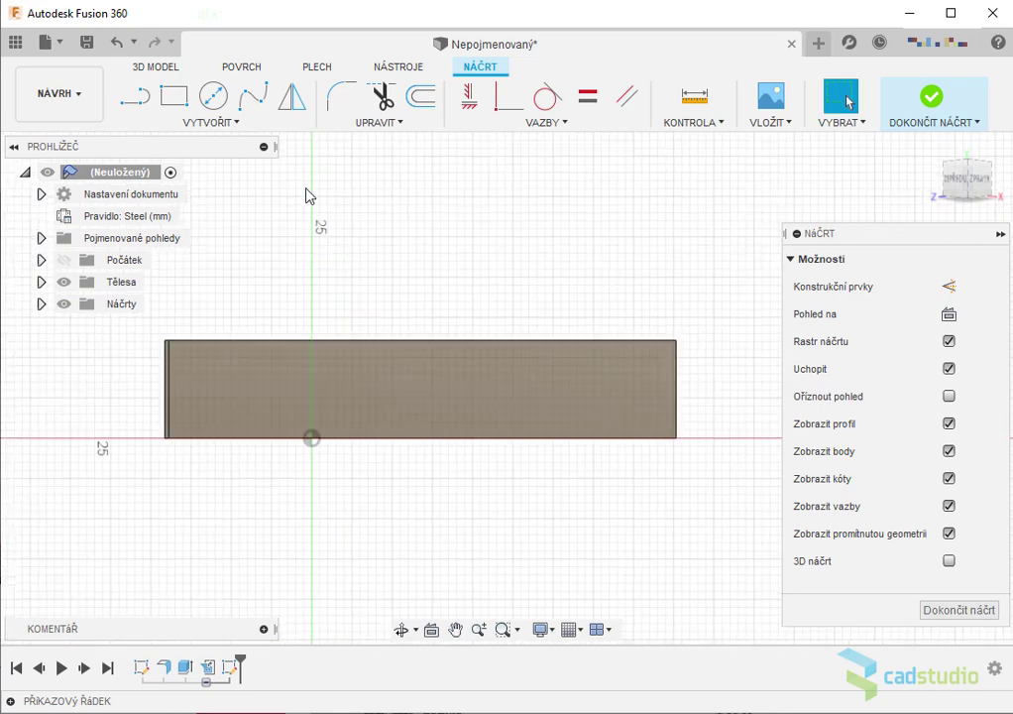
click(230, 119)
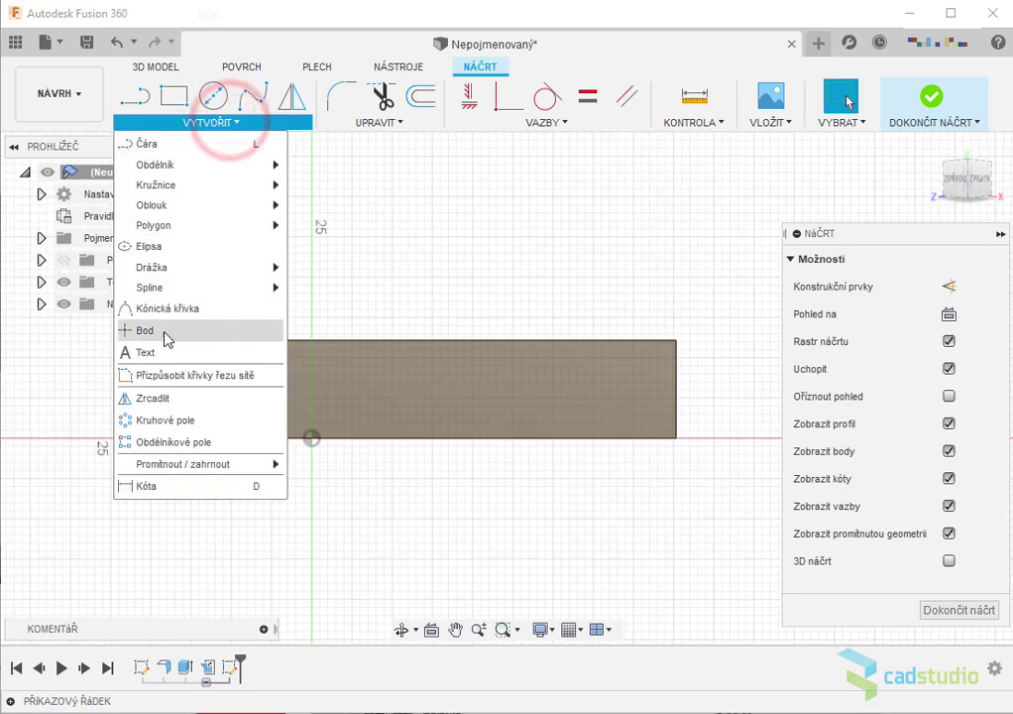
click(167, 355)
click(200, 404)
text(CADstudio.cz)
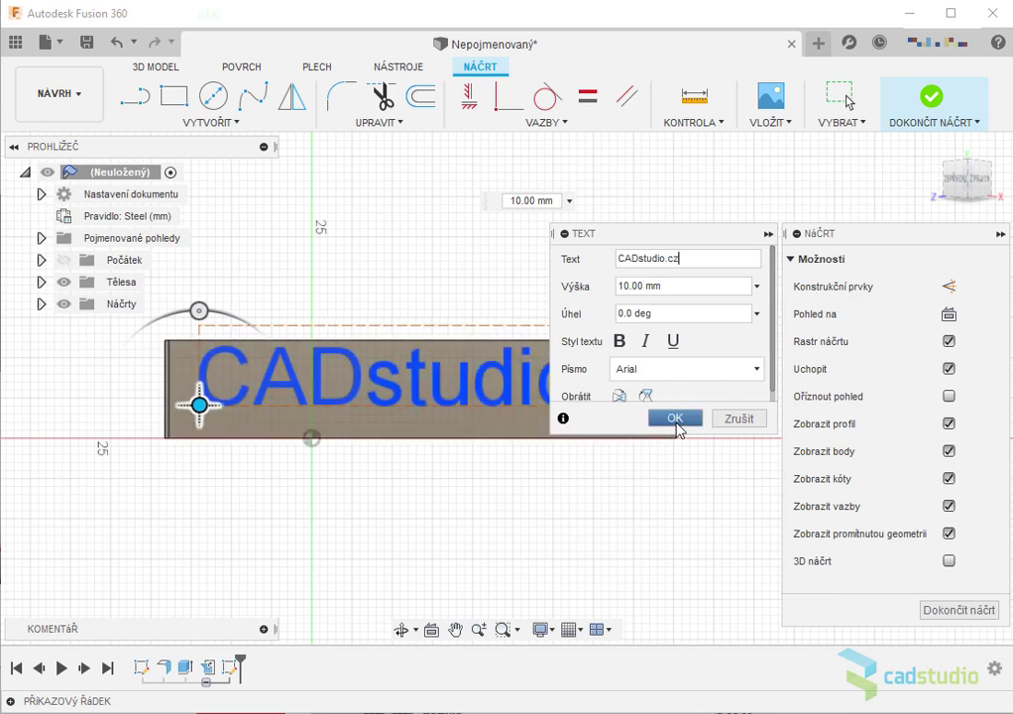
click(675, 418)
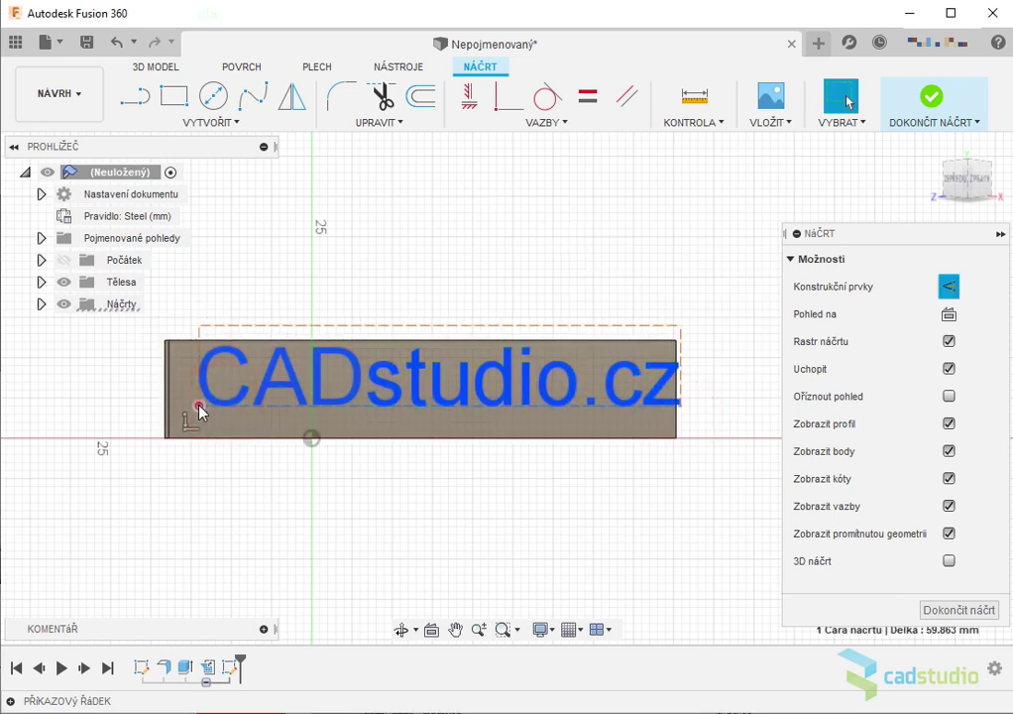
Step: Resize the CADstudio.cz text to 10 mm height and finish the sketch
drag(200, 411, 186, 424)
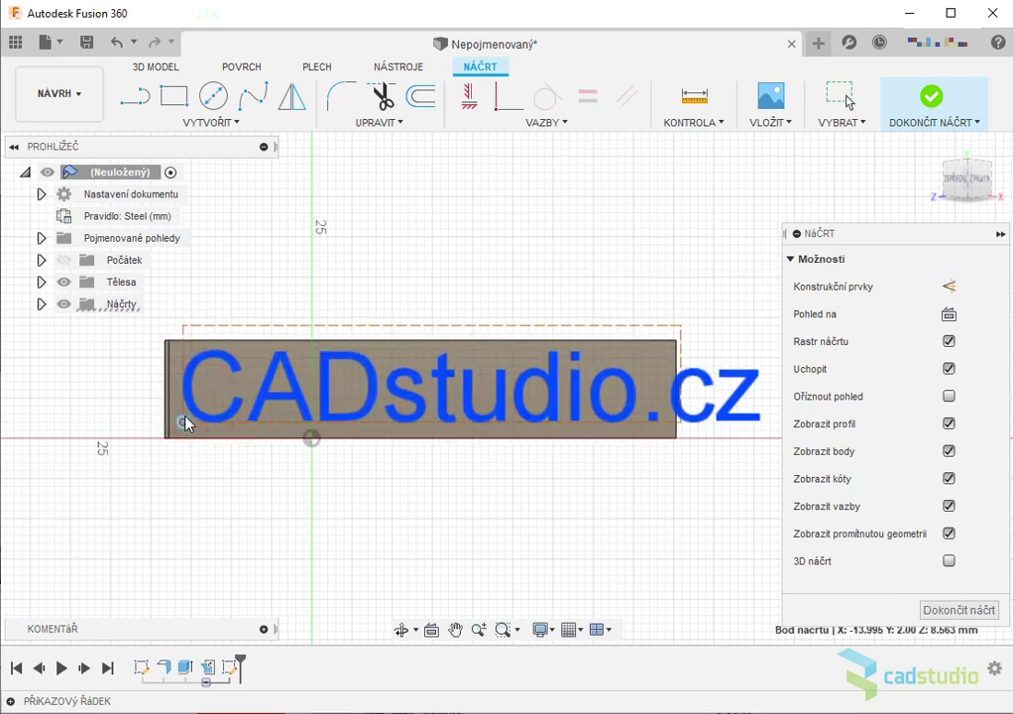
double_click(393, 392)
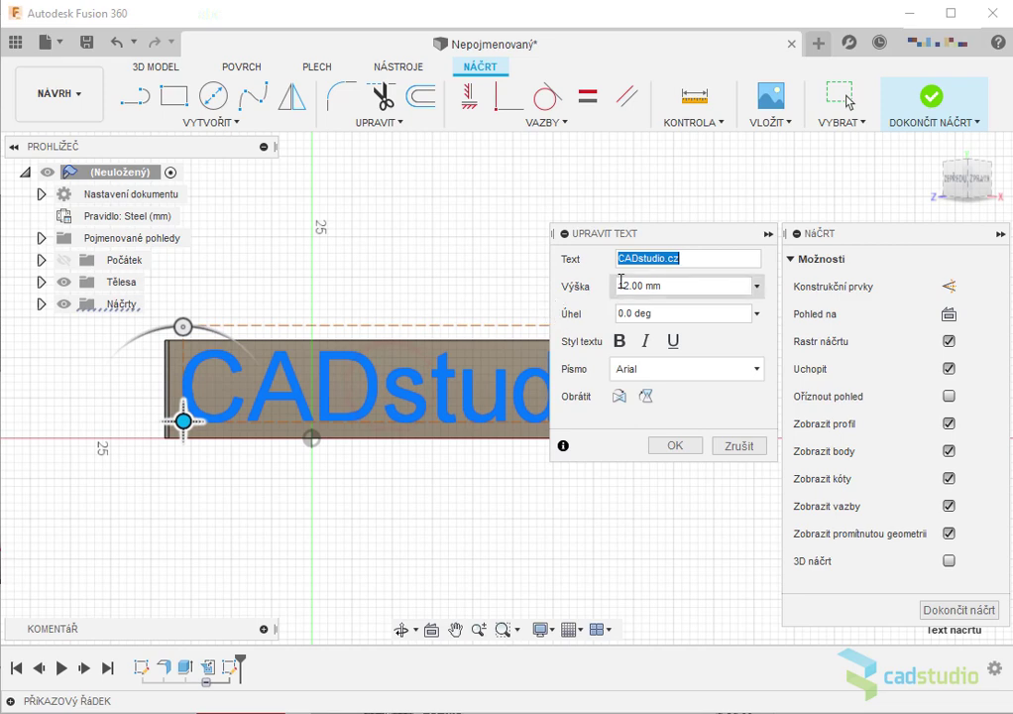
click(621, 281)
key(Delete)
text(0)
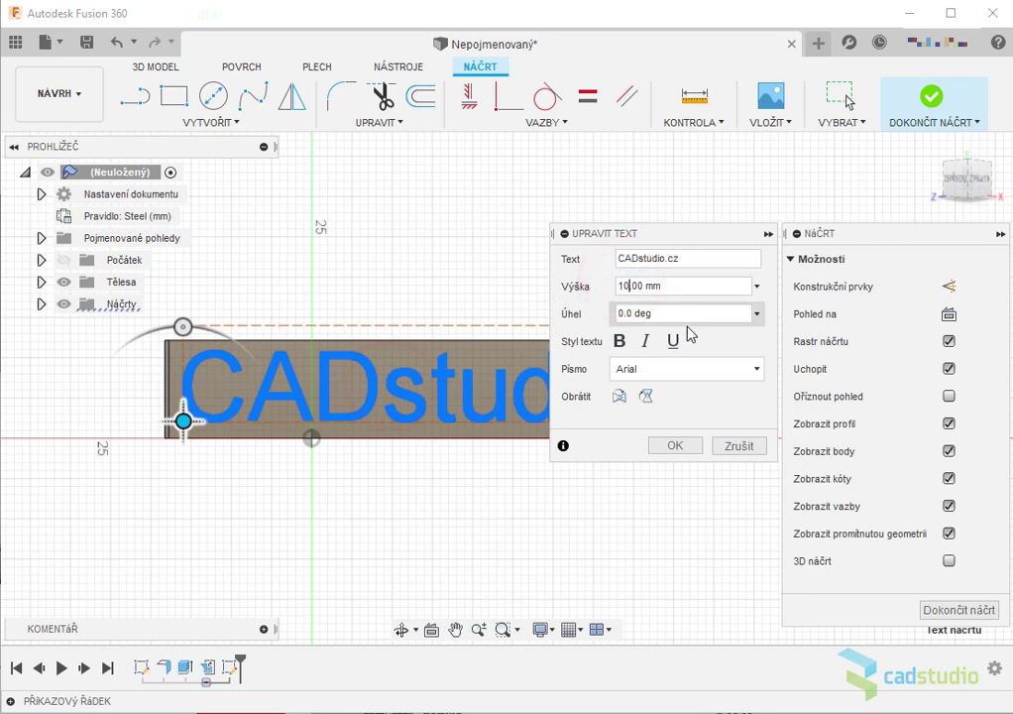
click(674, 442)
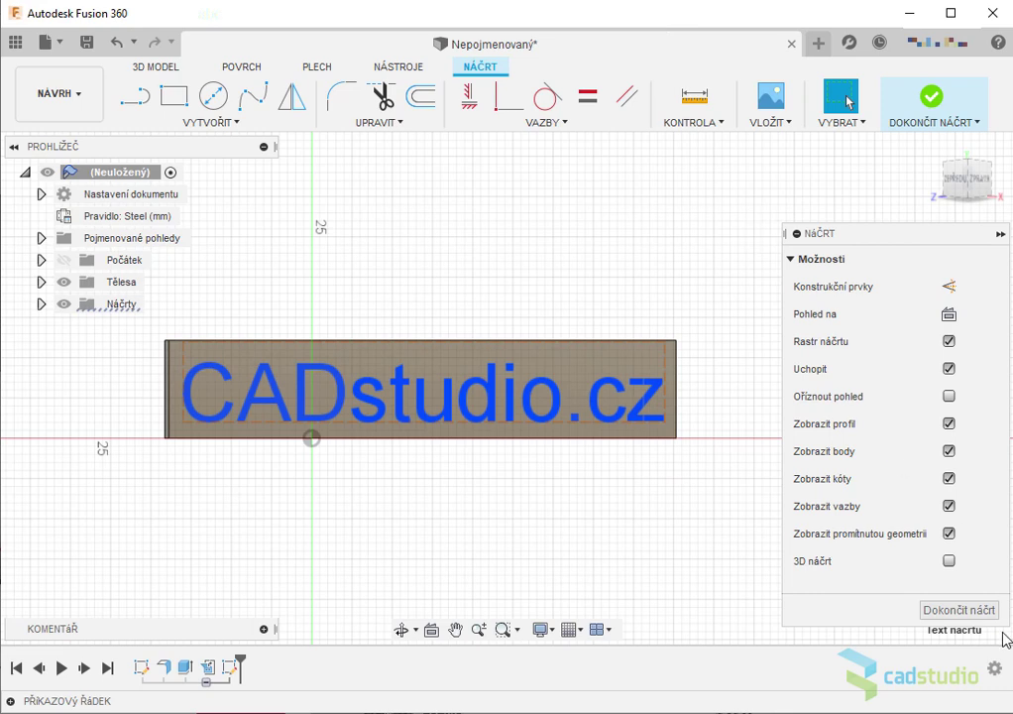
click(957, 611)
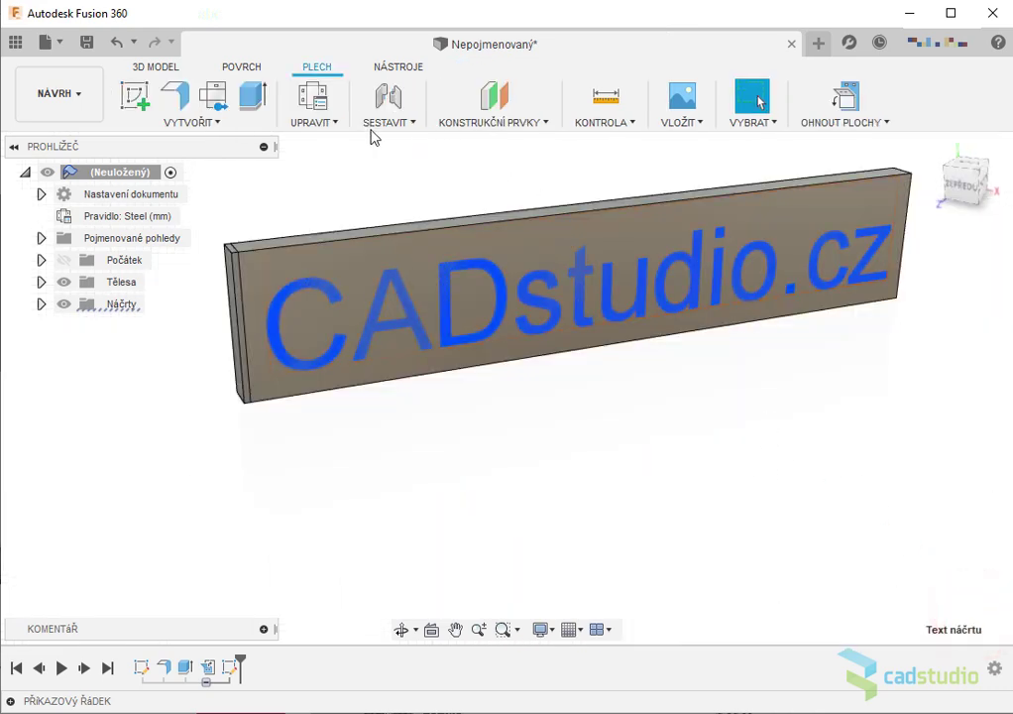
Step: Extrude the CADstudio.cz letters 4 mm out of the plate, joined to it
click(253, 94)
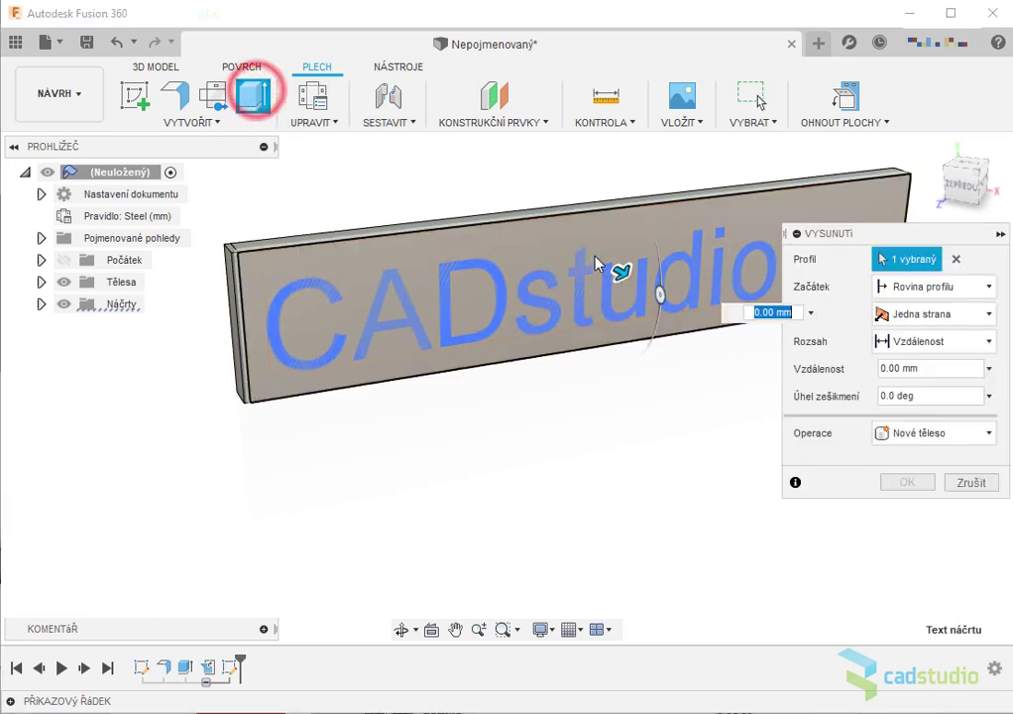
click(501, 287)
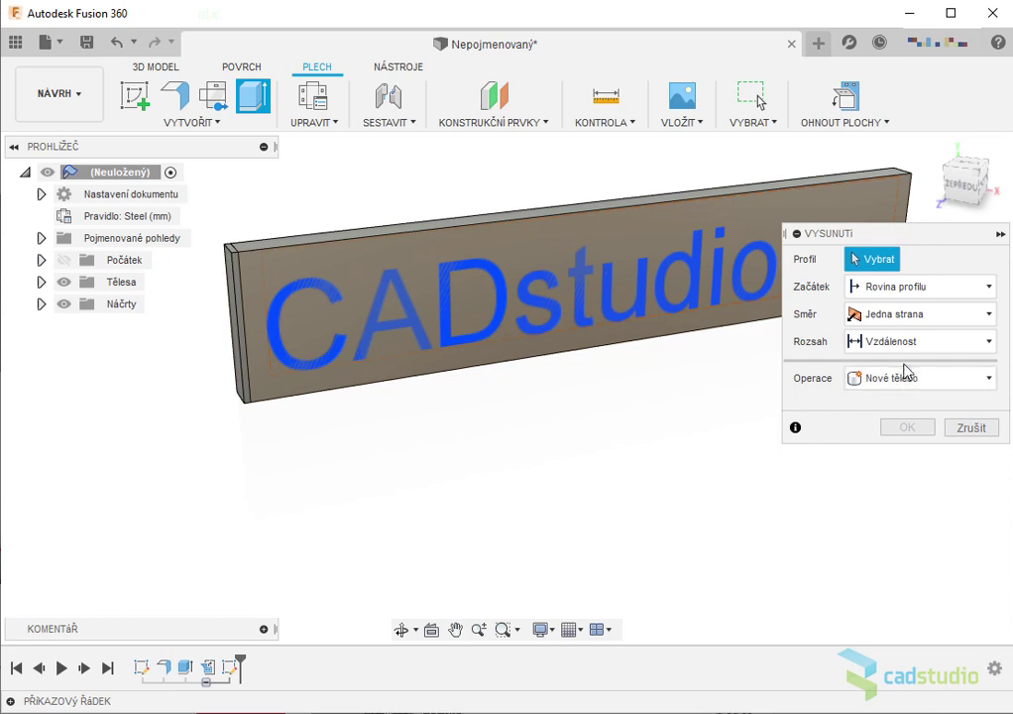
click(581, 288)
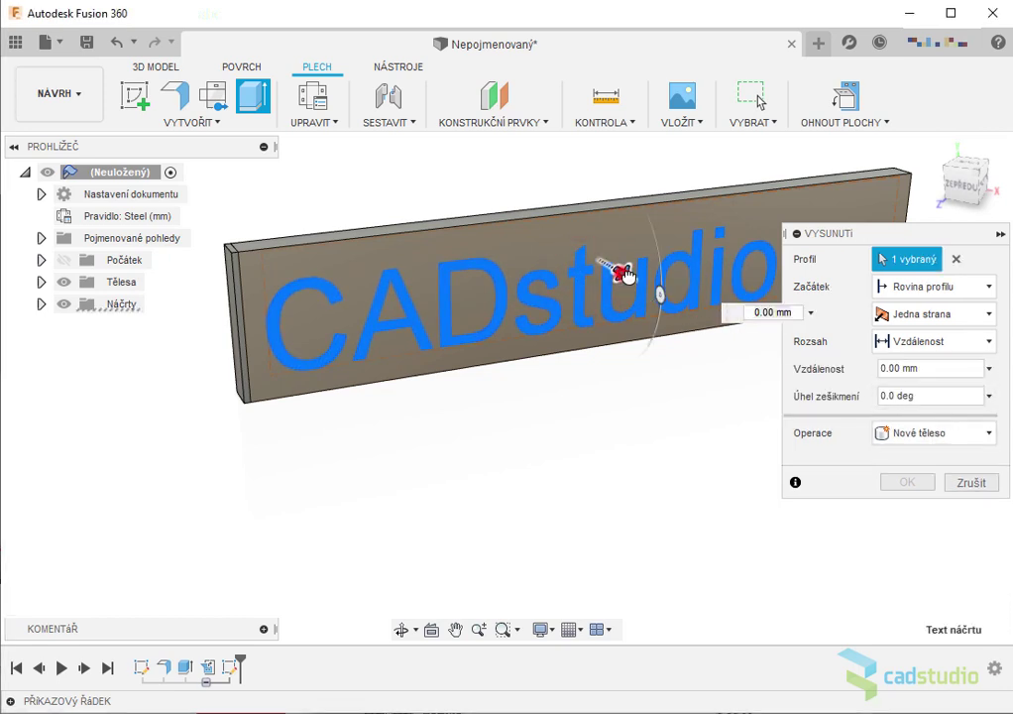
drag(622, 274, 642, 285)
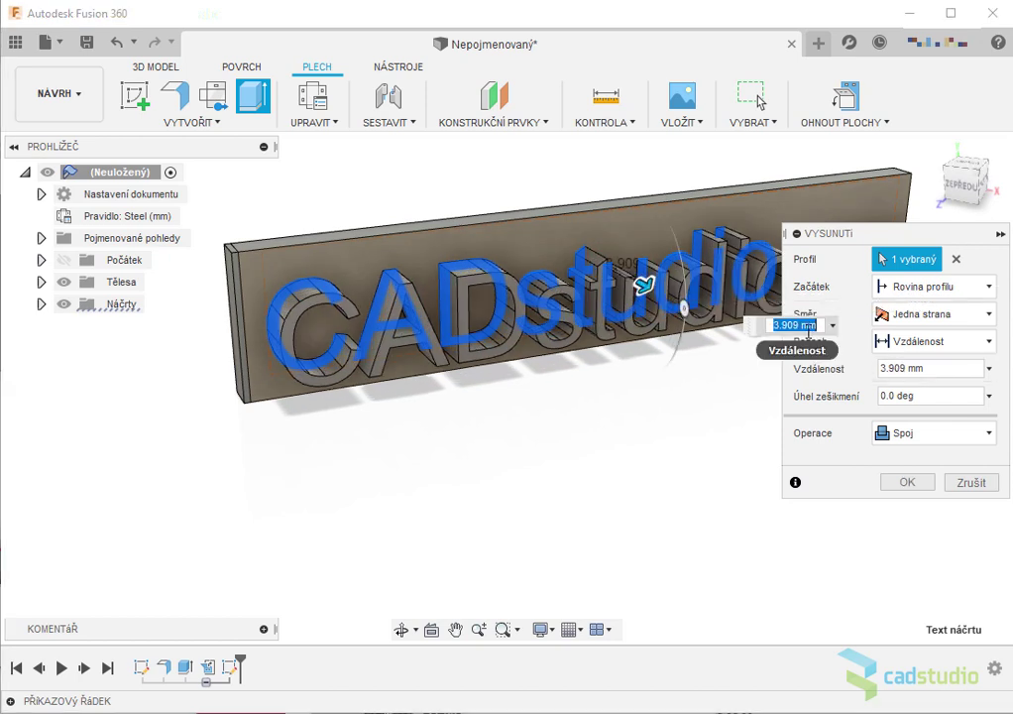
text(4)
key(Return)
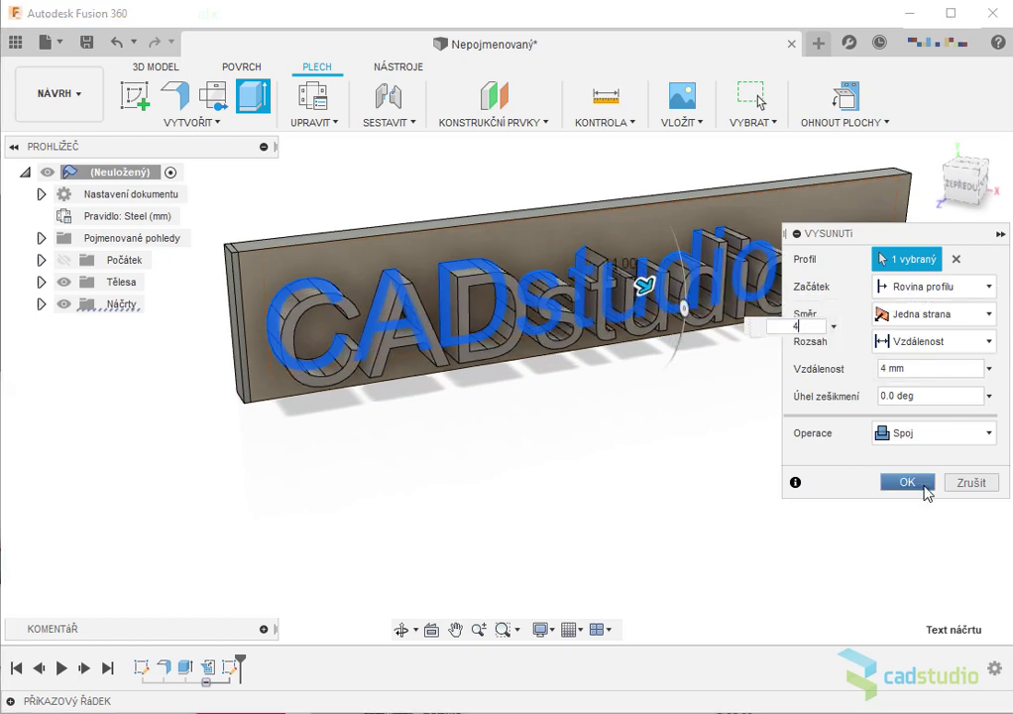
click(907, 482)
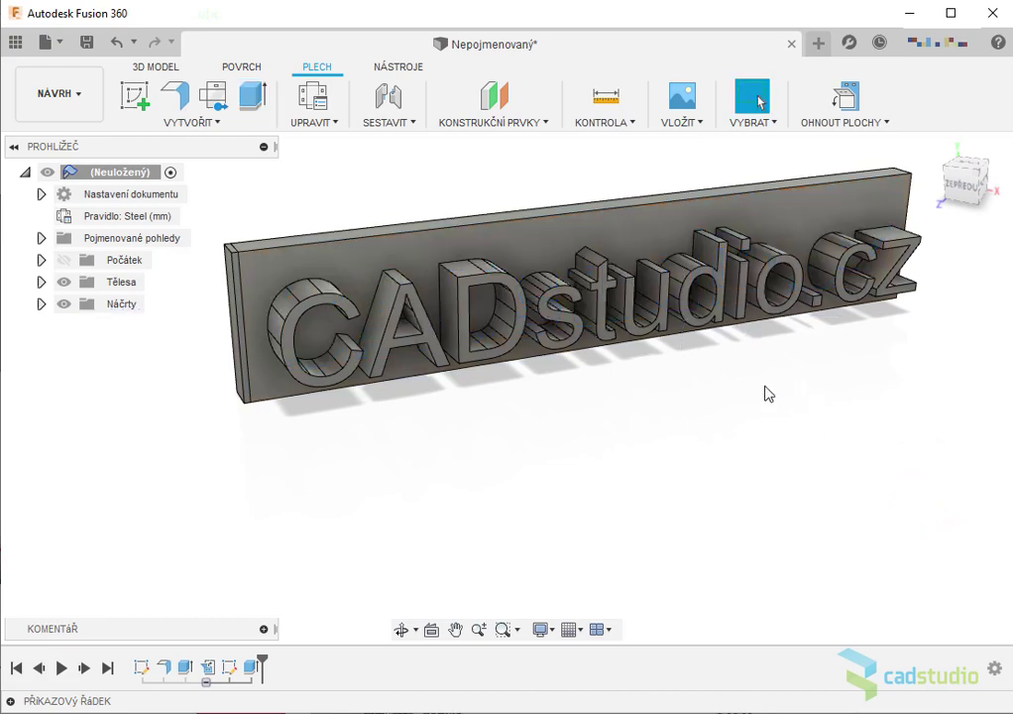
mouse_move(768, 393)
shift+middle_down()
mouse_move(736, 393)
mouse_move(774, 425)
mouse_move(762, 417)
shift+middle_up()
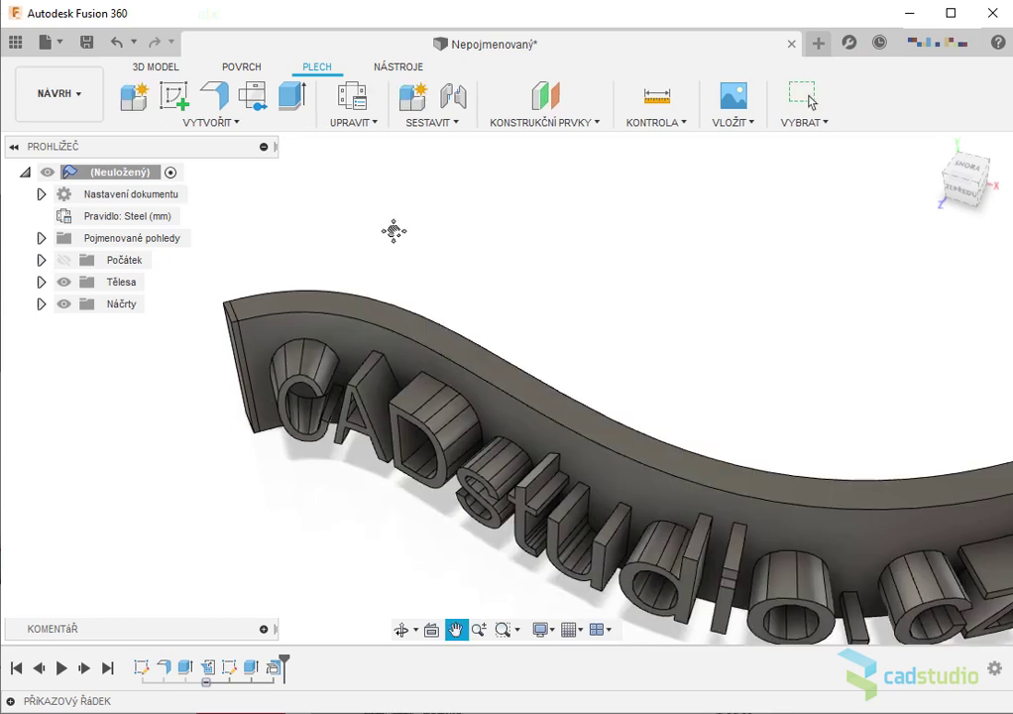
Step: Orbit the curved plate to view the CADstudio.cz lettering from below
key(Escape)
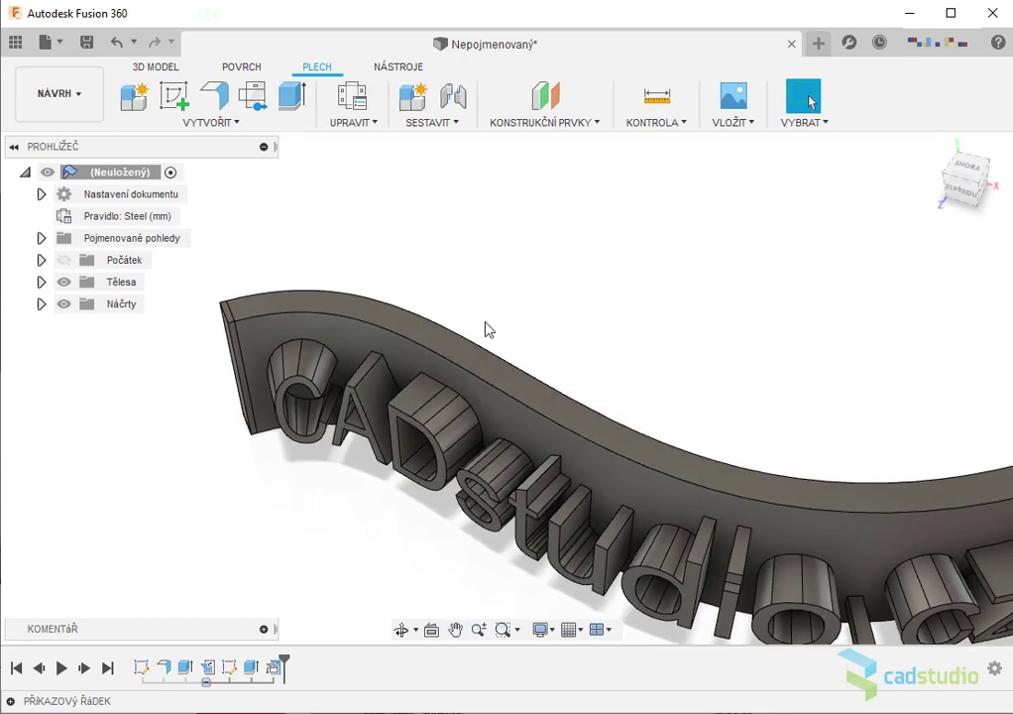
mouse_move(488, 327)
shift+middle_down()
mouse_move(636, 428)
mouse_move(719, 362)
mouse_move(751, 353)
mouse_move(751, 413)
mouse_move(711, 446)
mouse_move(654, 437)
mouse_move(622, 377)
mouse_move(623, 357)
mouse_move(658, 339)
mouse_move(689, 223)
mouse_move(720, 407)
mouse_move(704, 436)
mouse_move(660, 418)
mouse_move(679, 391)
mouse_move(654, 407)
mouse_move(550, 331)
mouse_move(680, 418)
mouse_move(544, 334)
mouse_move(653, 334)
shift+middle_up()
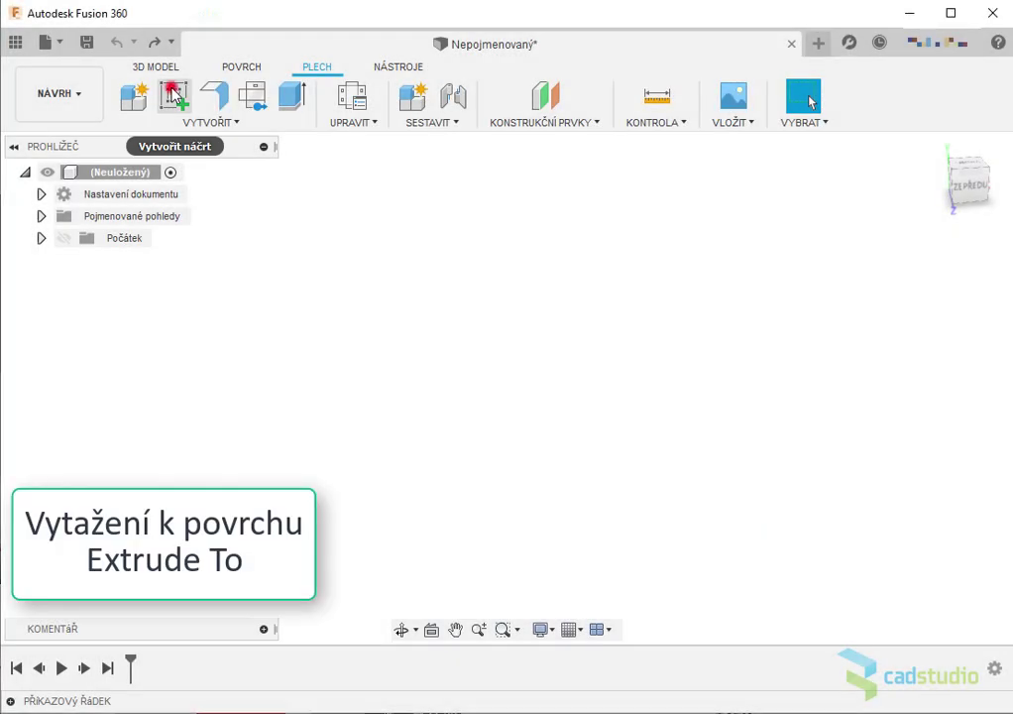
Step: Start a new sketch on the horizontal ground plane using the spline tool
click(174, 94)
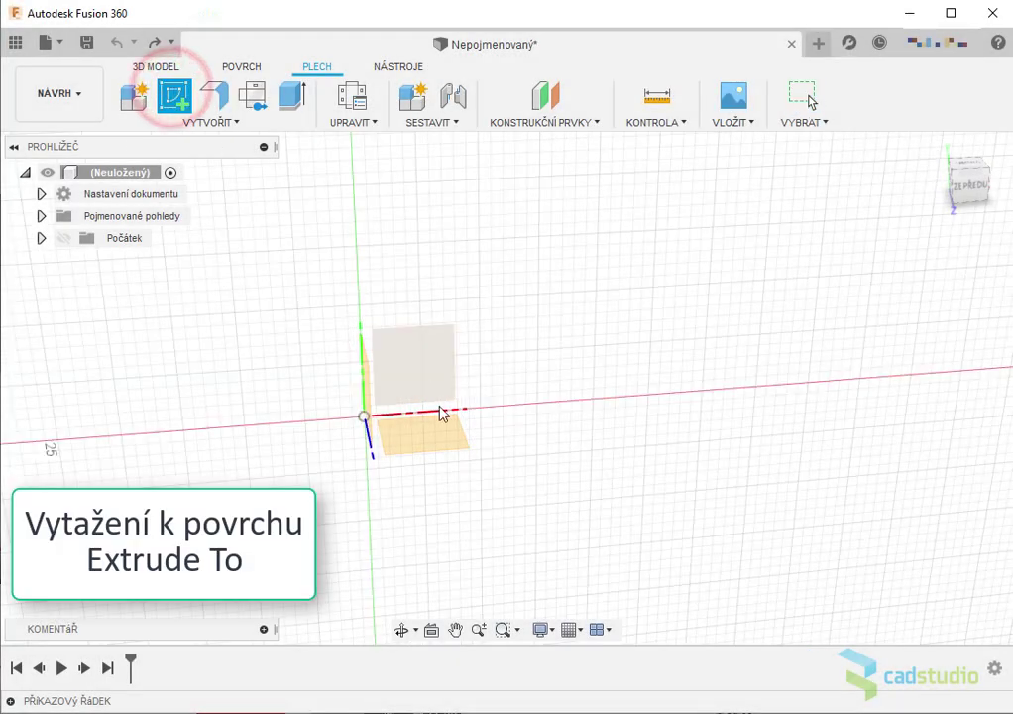
click(440, 438)
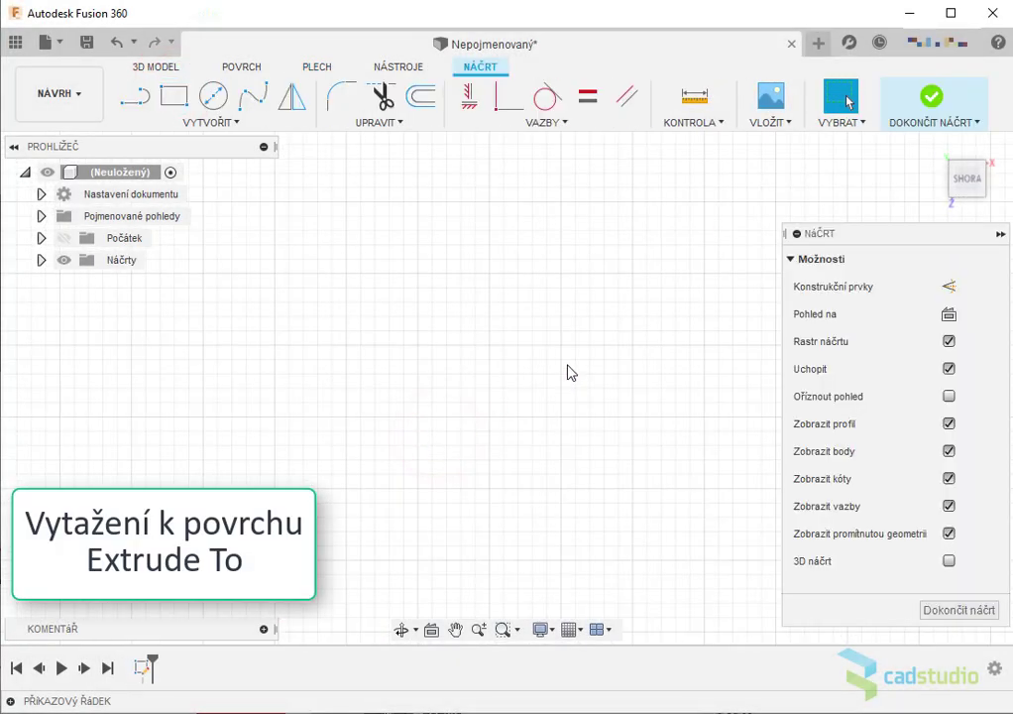
click(257, 95)
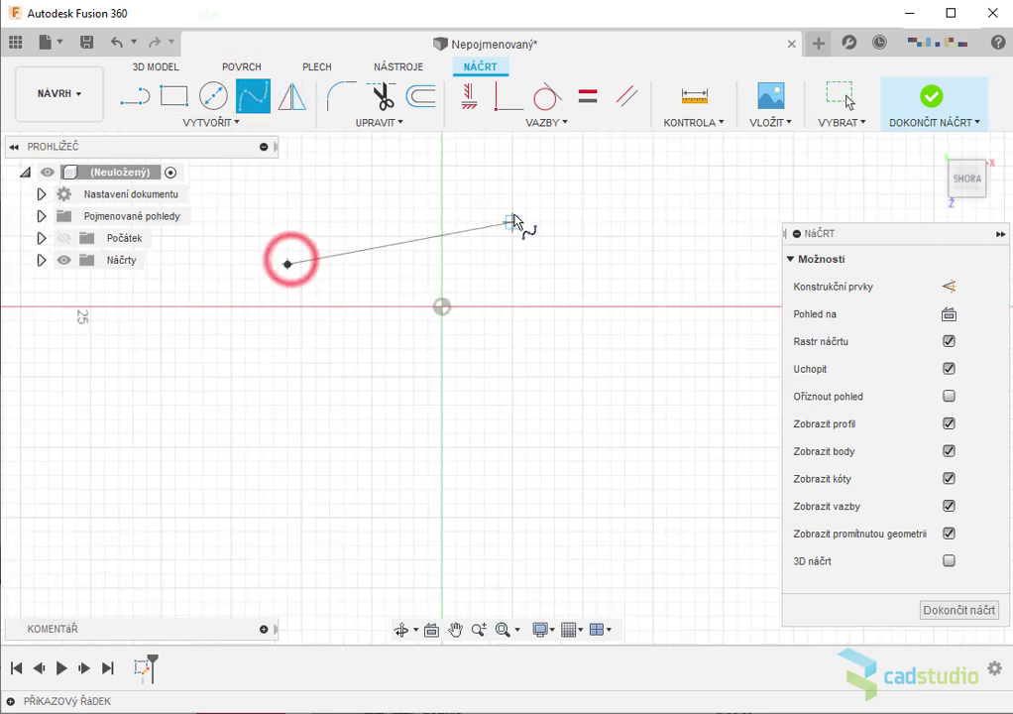
Step: Draw a closed, bean-shaped fit-point spline loop and finish the sketch
click(708, 278)
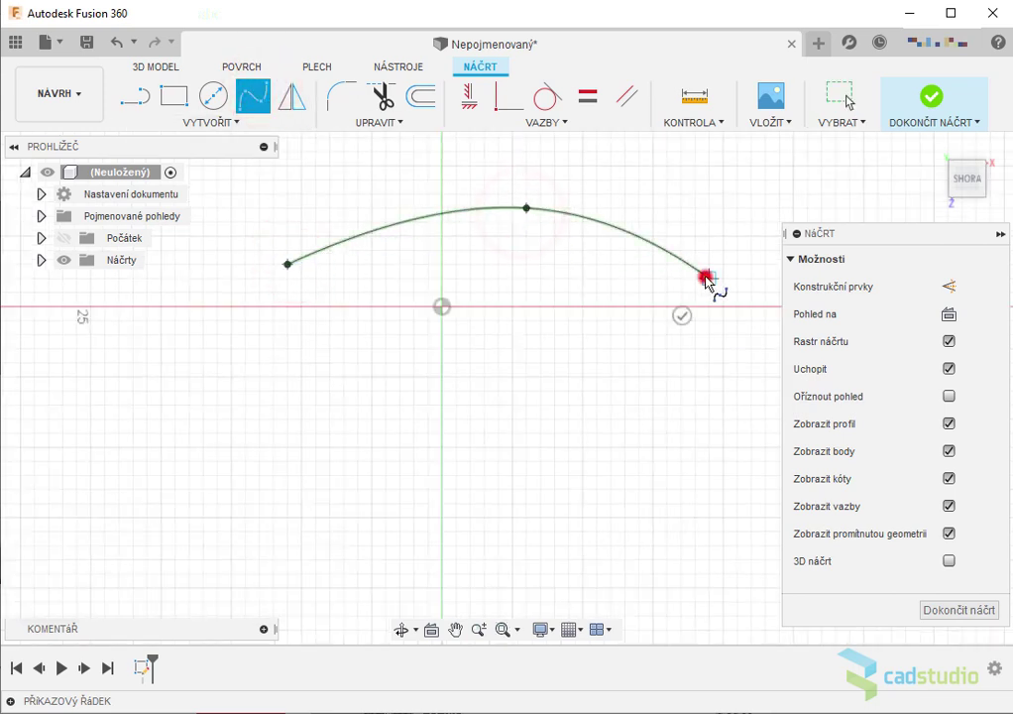
click(705, 436)
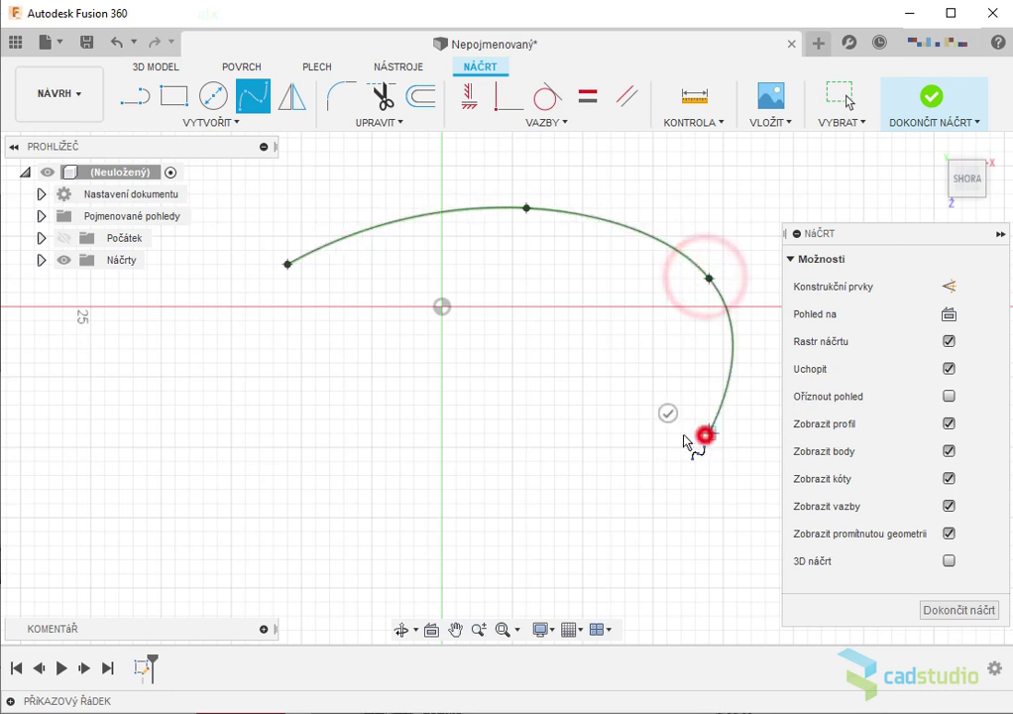
click(471, 434)
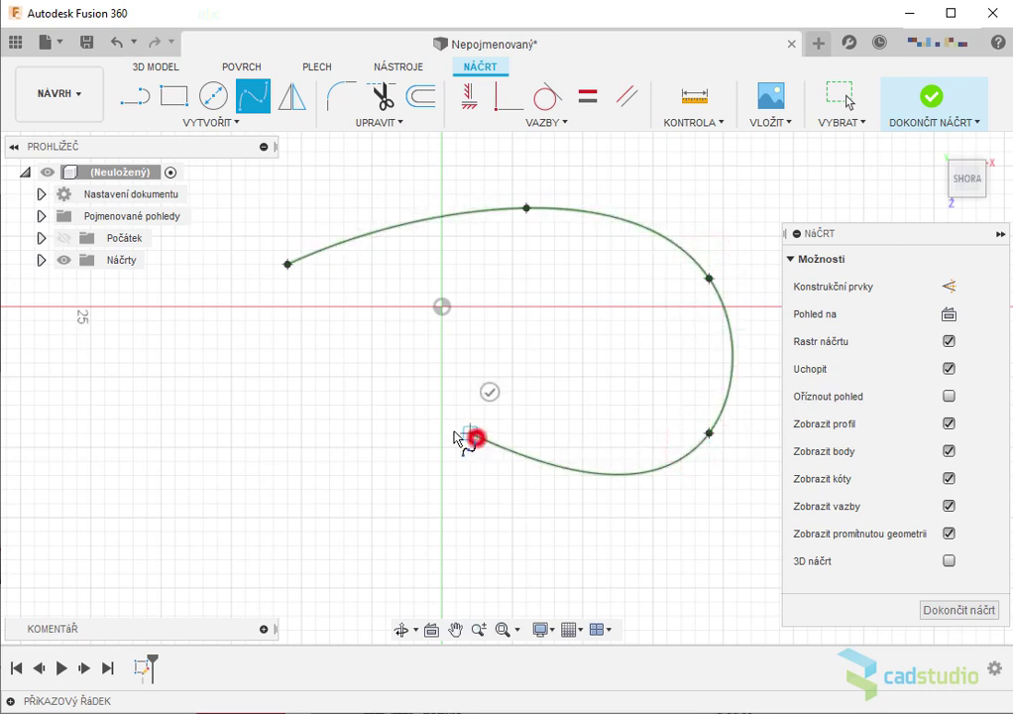
click(291, 428)
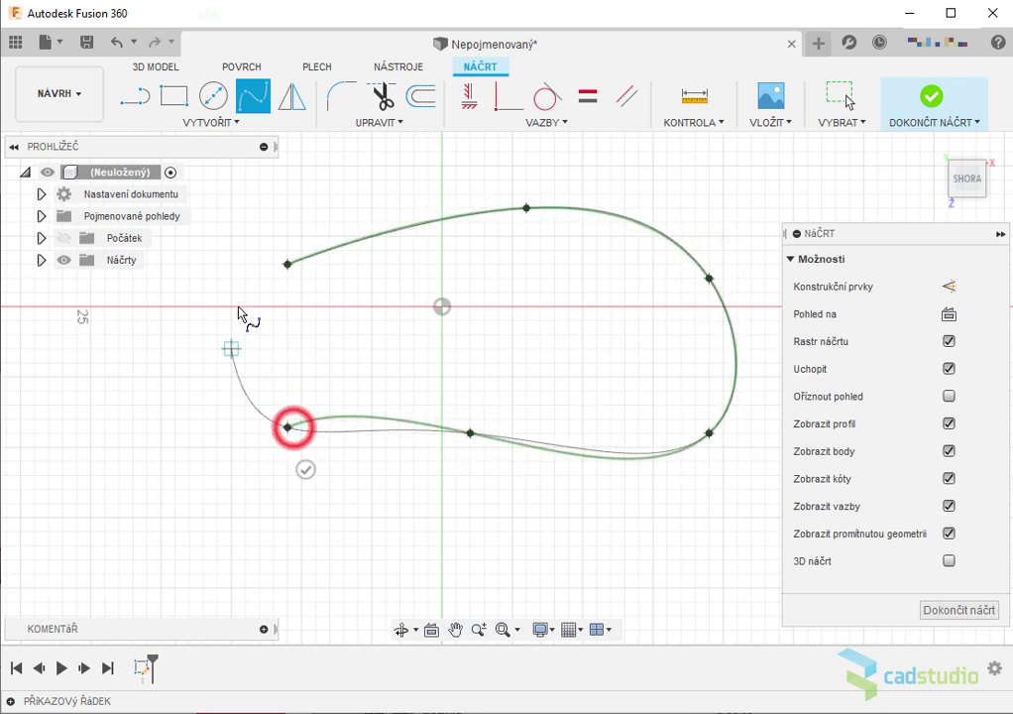
click(289, 265)
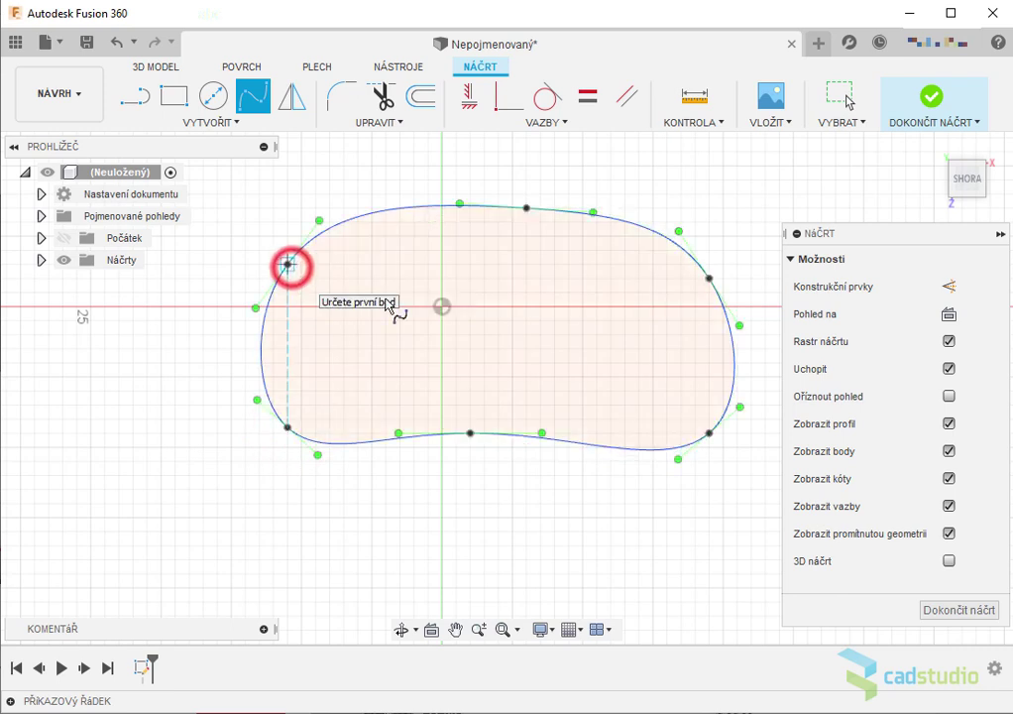
click(946, 99)
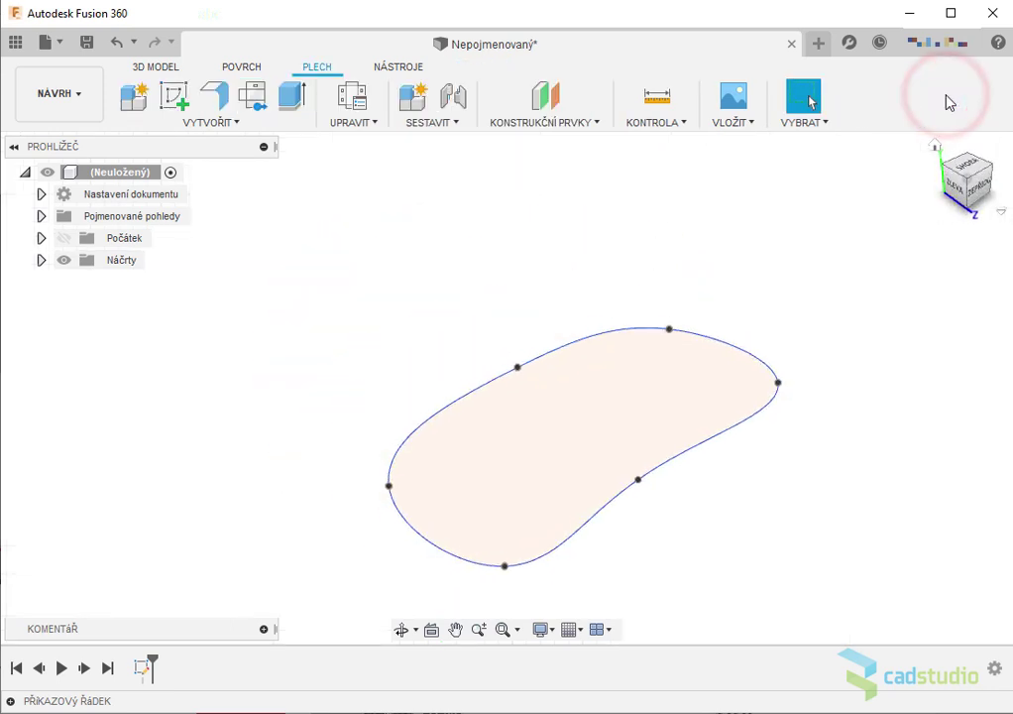
Step: Extrude the bean-shaped spline profile 13.185 mm as a new solid body
click(294, 97)
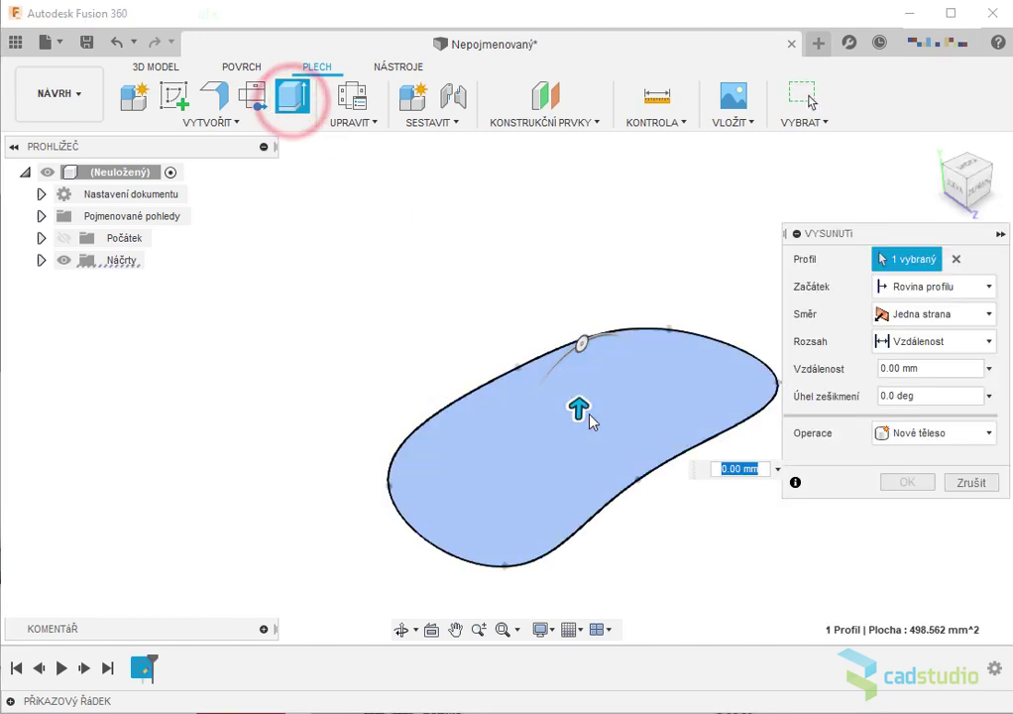
drag(582, 408, 584, 255)
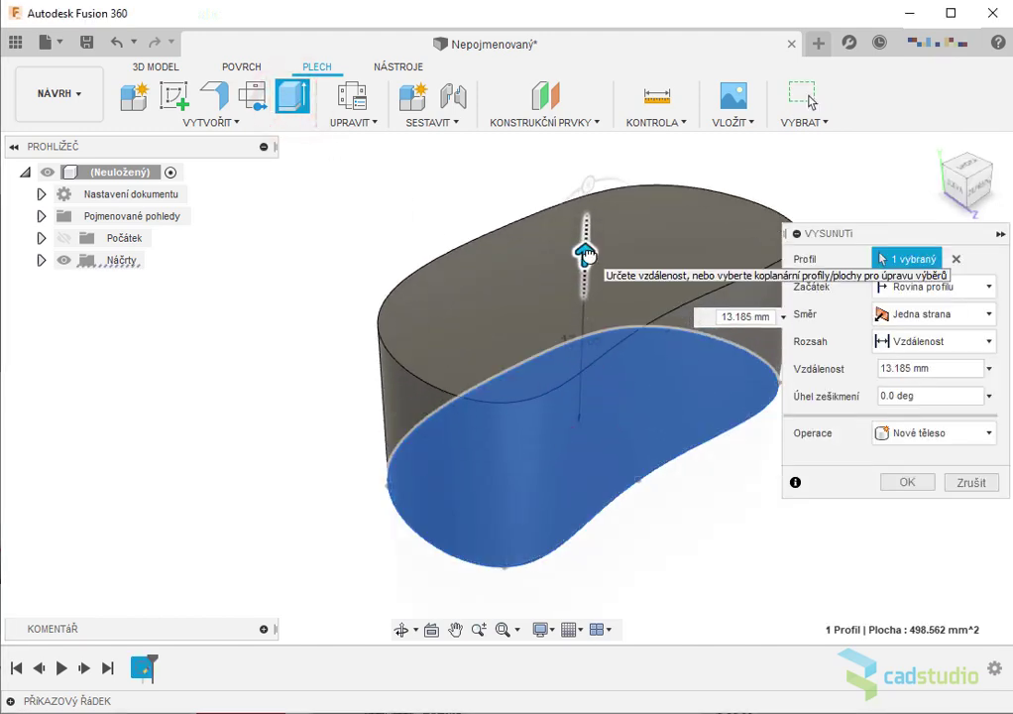
click(908, 483)
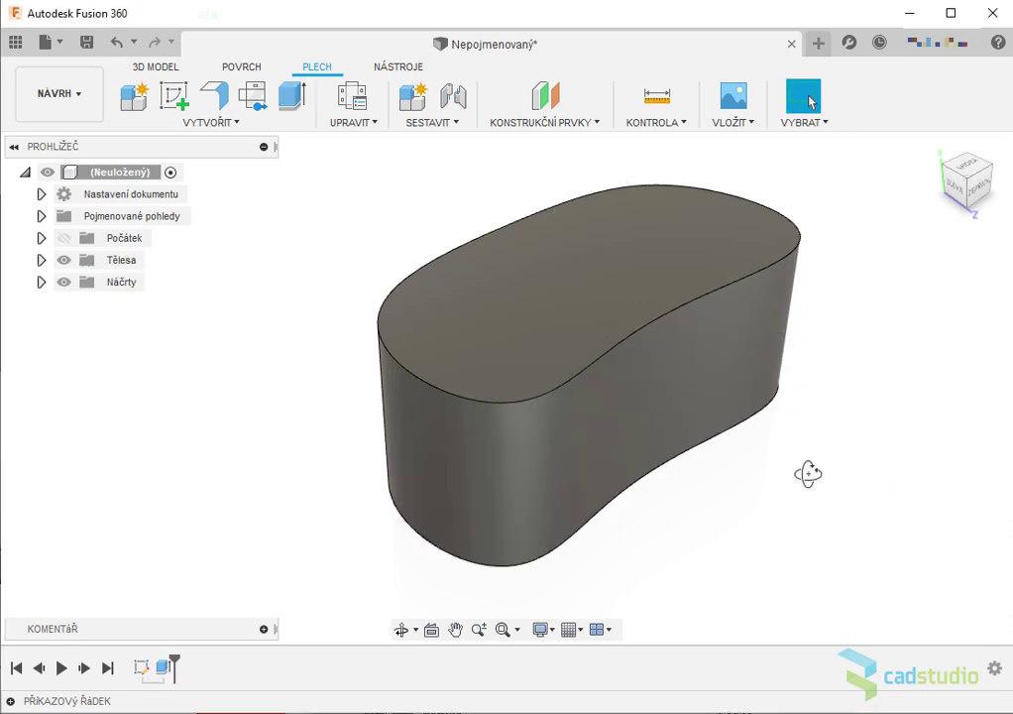
mouse_move(808, 474)
shift+middle_down()
mouse_move(708, 463)
mouse_move(714, 434)
mouse_move(780, 426)
mouse_move(770, 482)
mouse_move(753, 482)
shift+middle_up()
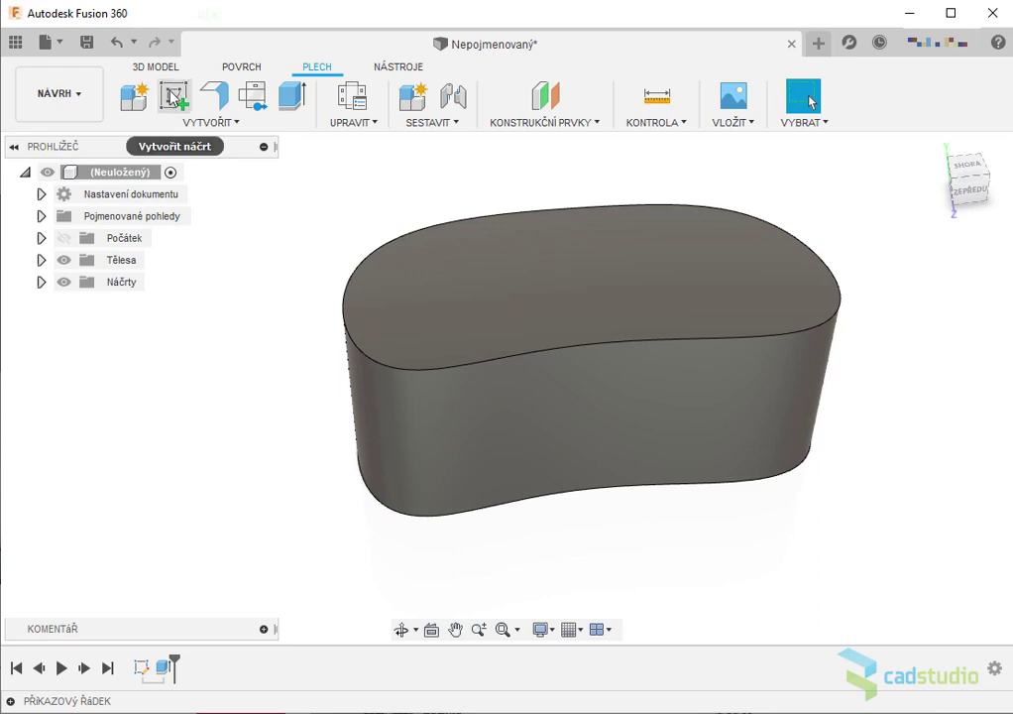
Step: Create a sketch on the body's side face and add the text NÁDHERA
click(172, 96)
click(580, 371)
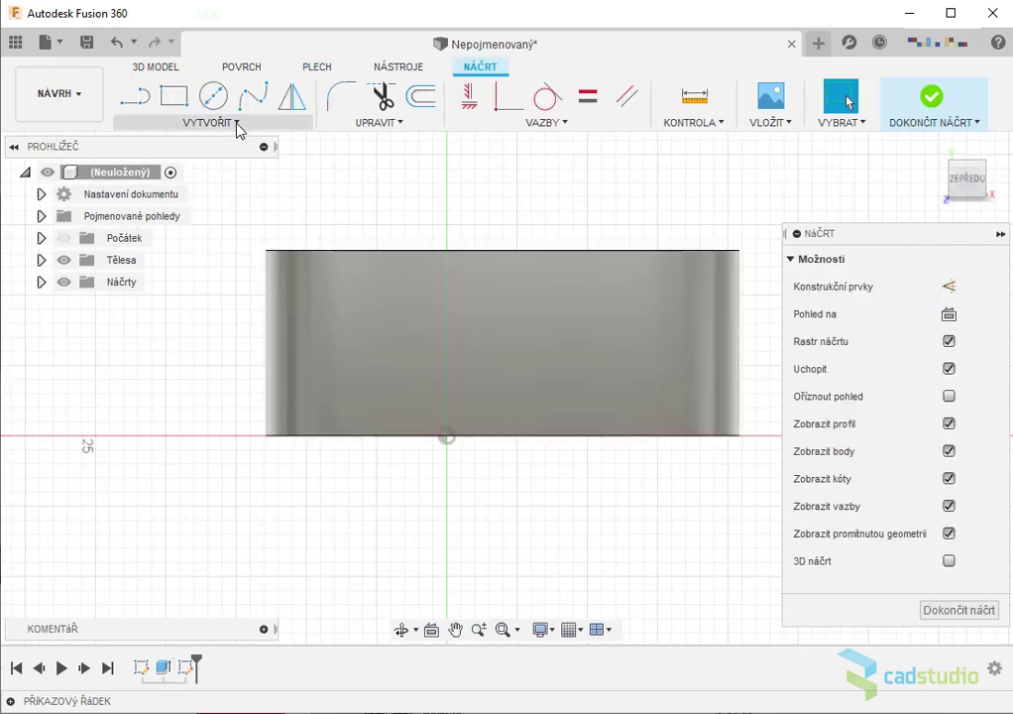
click(237, 122)
click(154, 352)
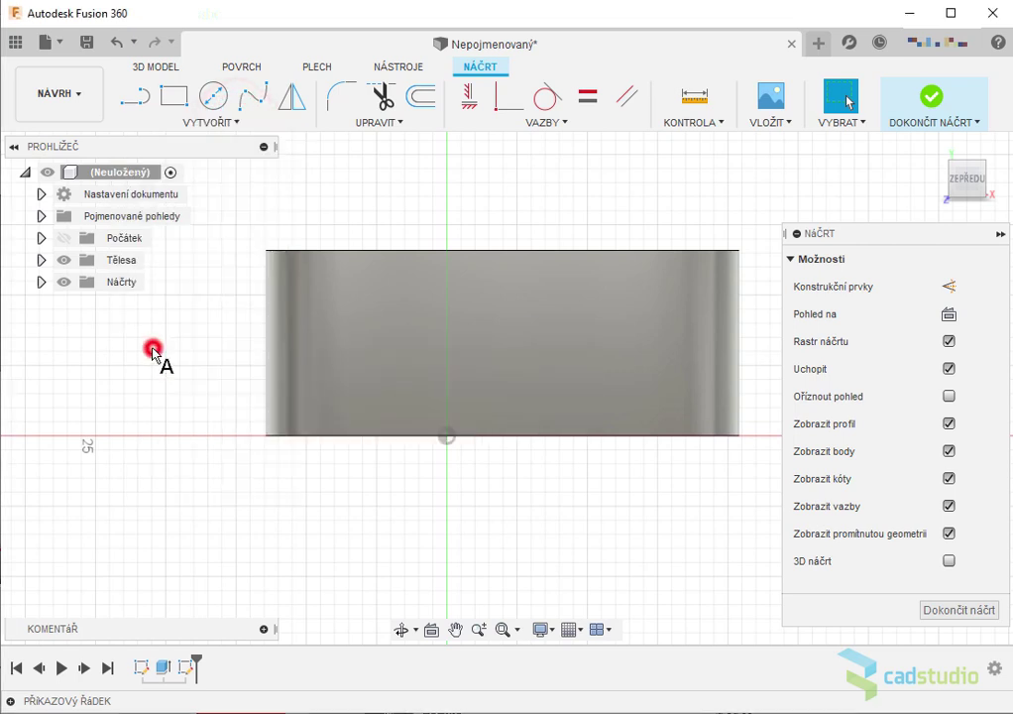
click(321, 380)
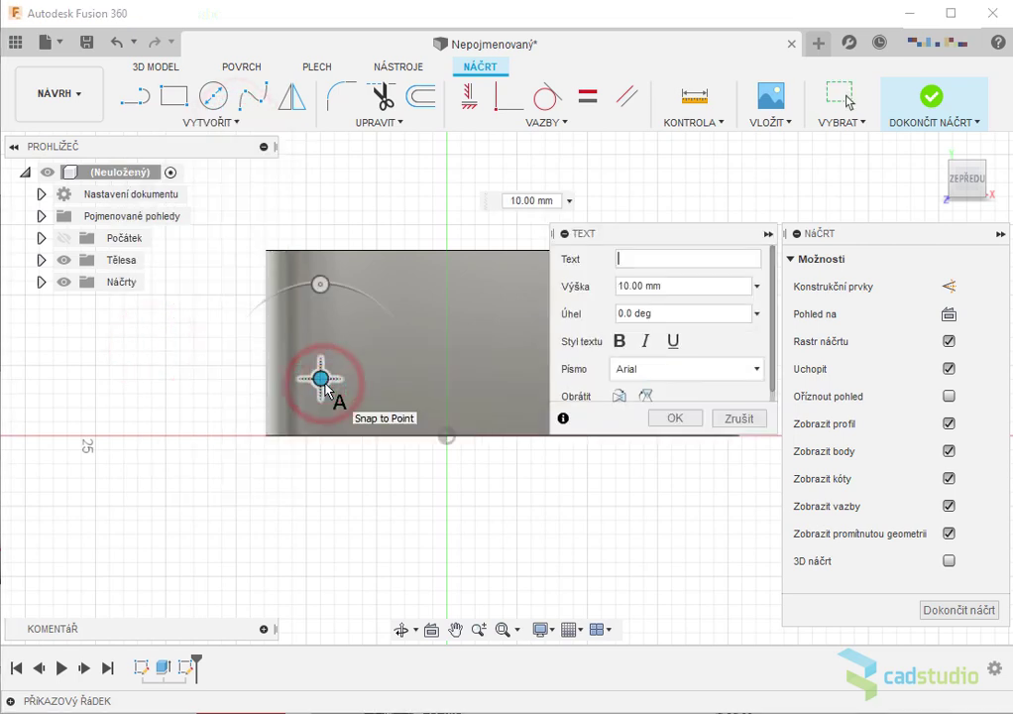
text(NÁDHERA)
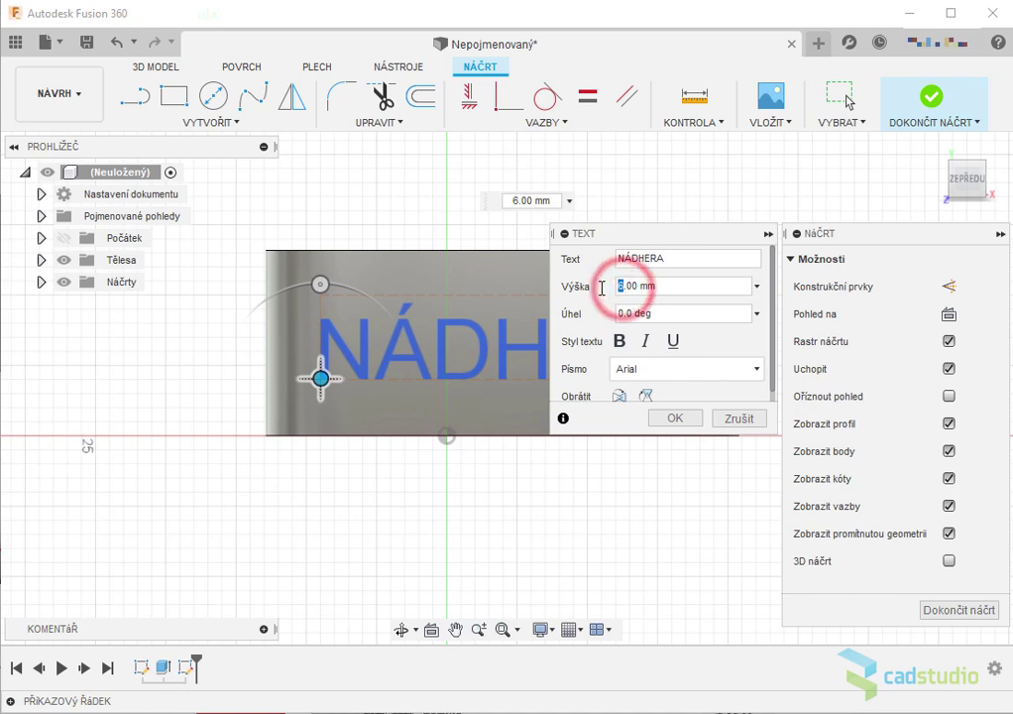
click(677, 417)
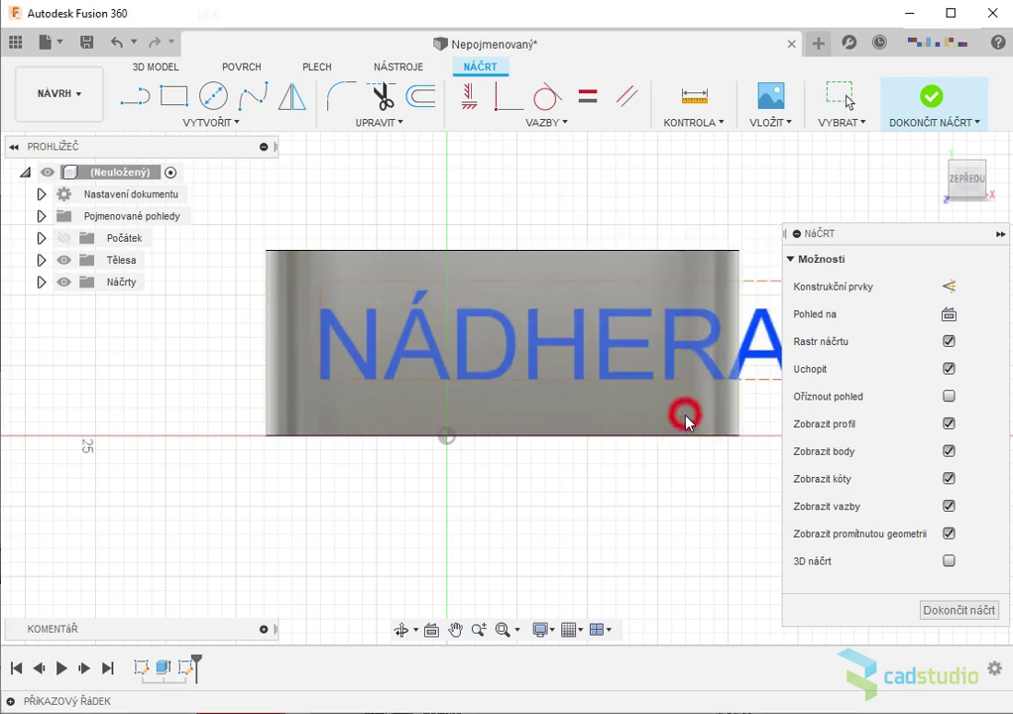
Step: Edit the NÁDHERA text to 5 mm height in Arial
double_click(751, 325)
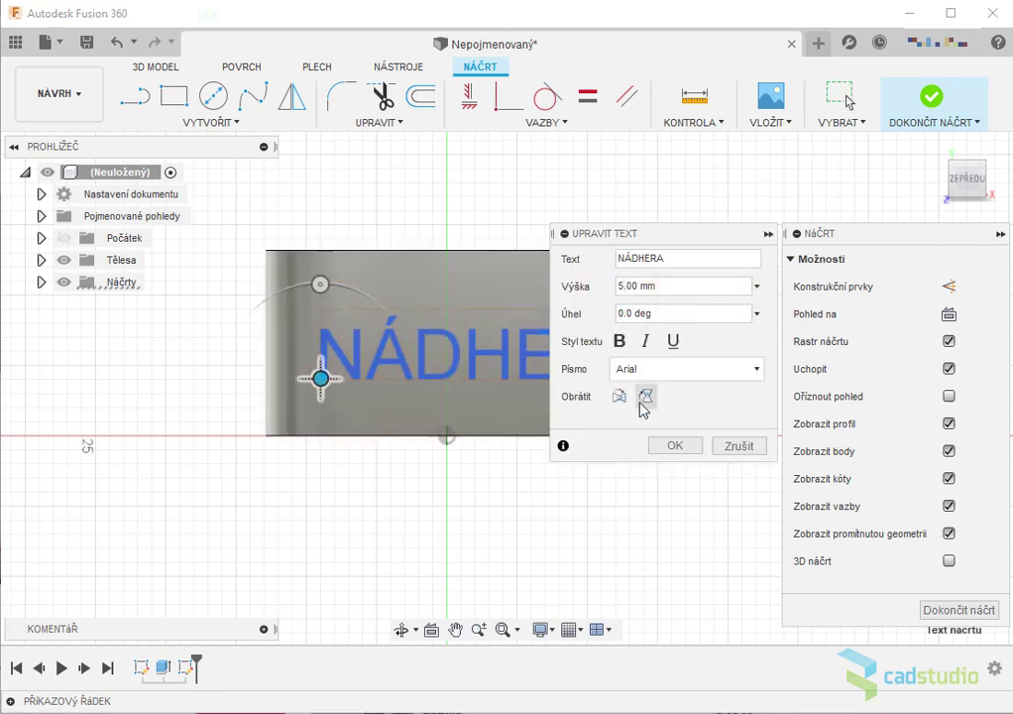
click(676, 446)
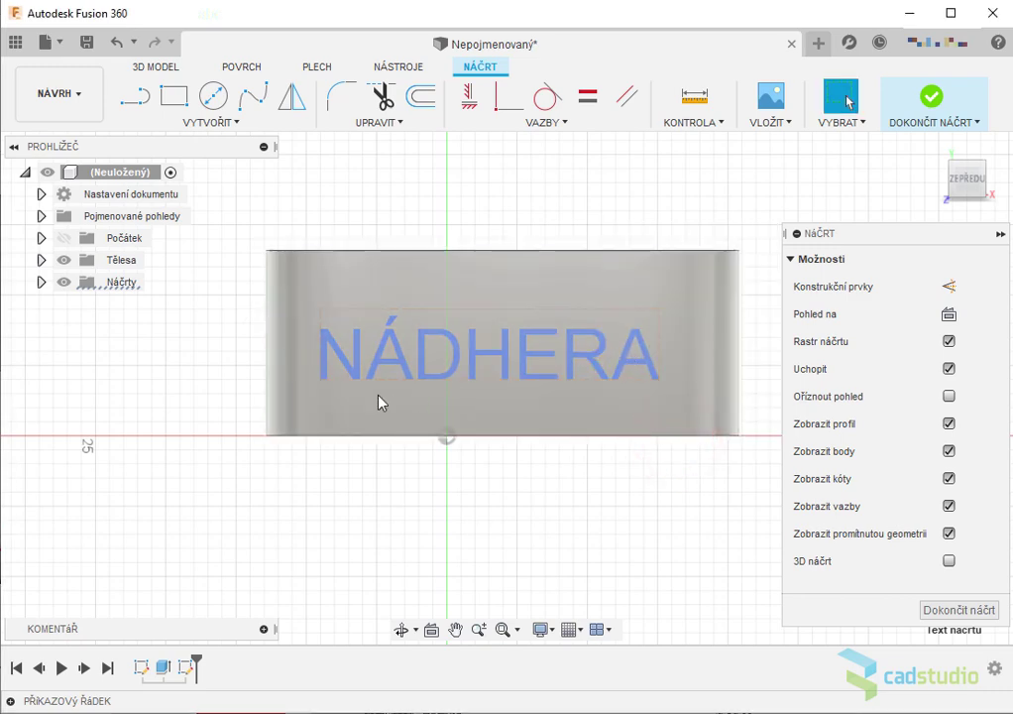
click(355, 370)
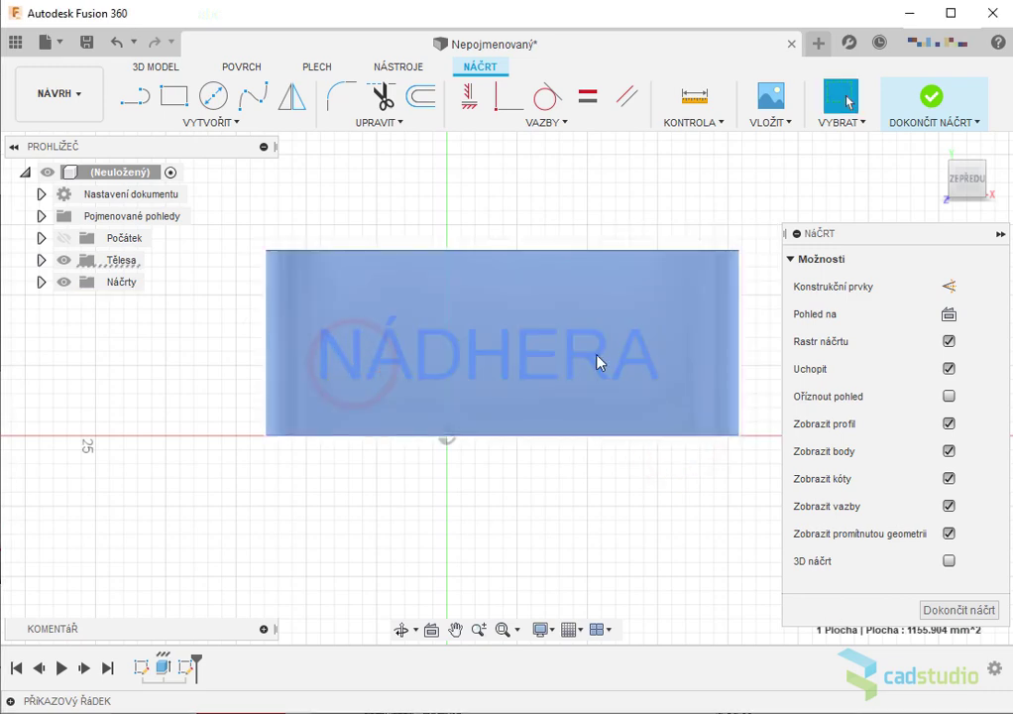
Step: Finish the lettering sketch, hide Těleso1, and extrude the selected NÁDHERA text
shift+middle_drag(597, 362, 589, 452)
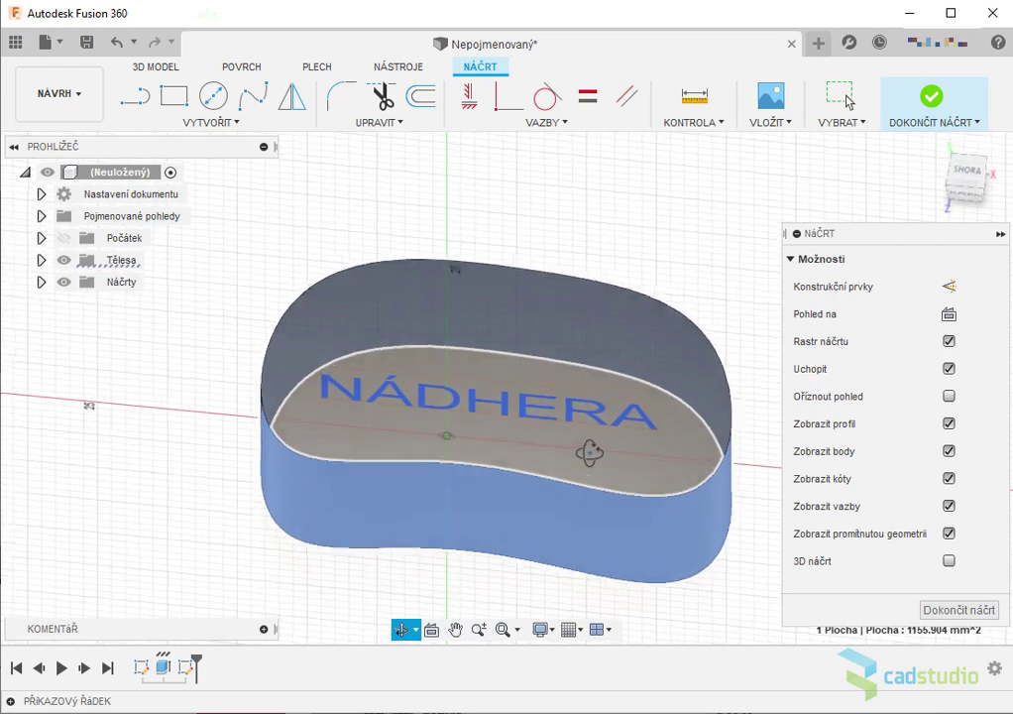
mouse_move(589, 452)
shift+middle_down()
mouse_move(561, 458)
mouse_move(605, 354)
shift+middle_up()
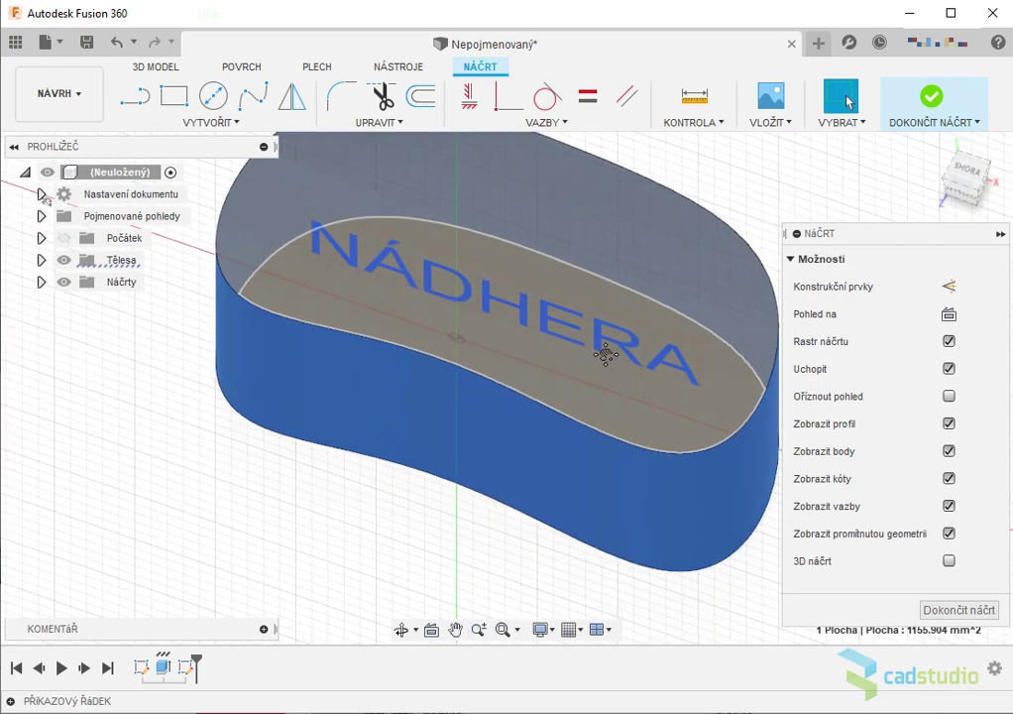
click(935, 99)
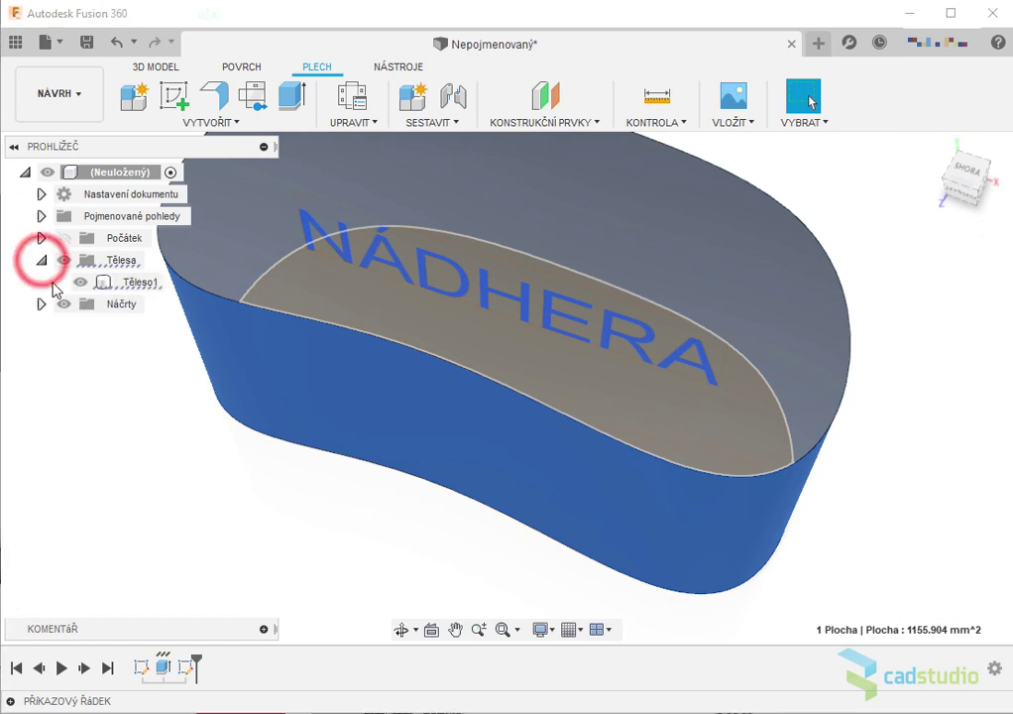
click(78, 282)
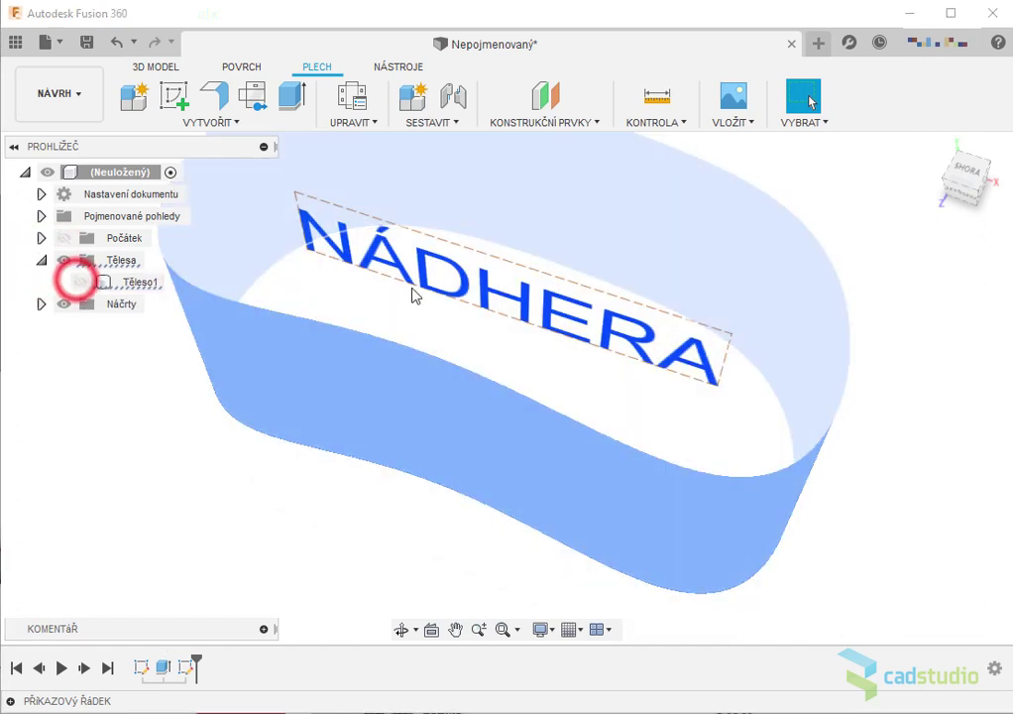
click(626, 328)
click(292, 94)
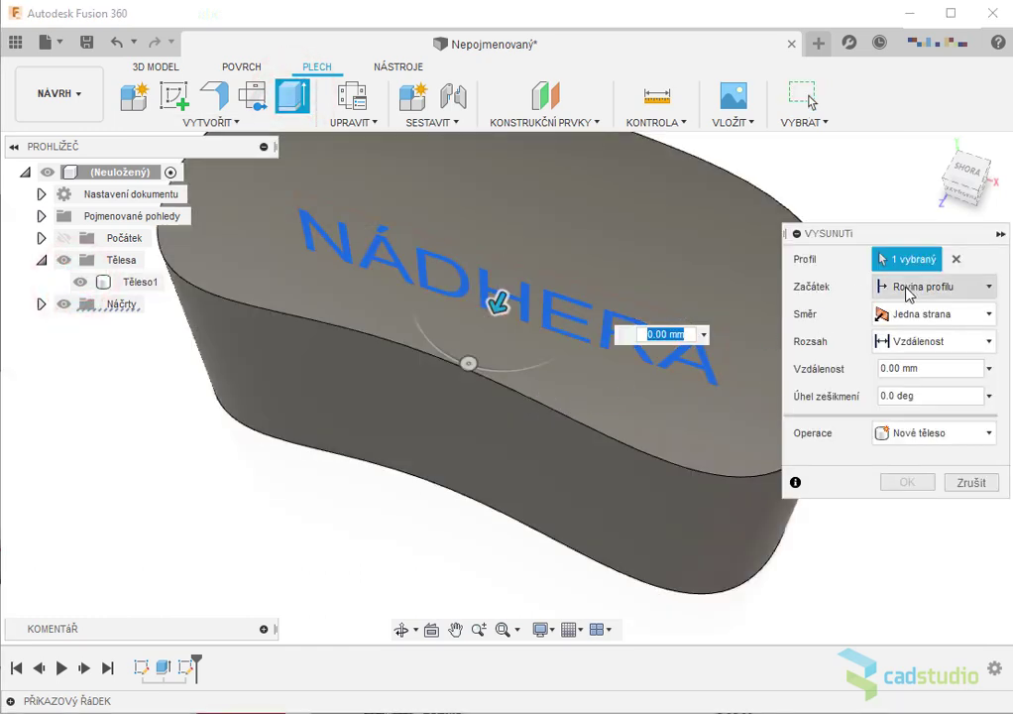
Step: Extrude NÁDHERA from the curved side face, -2 mm, as a Rozdíl cut
click(935, 289)
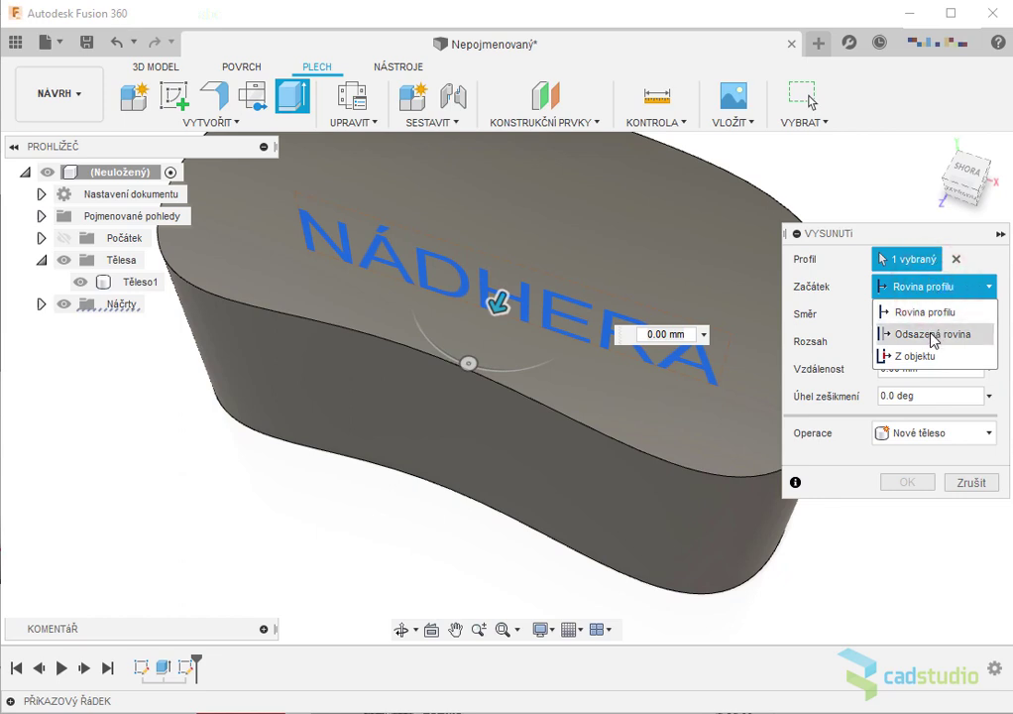
click(925, 357)
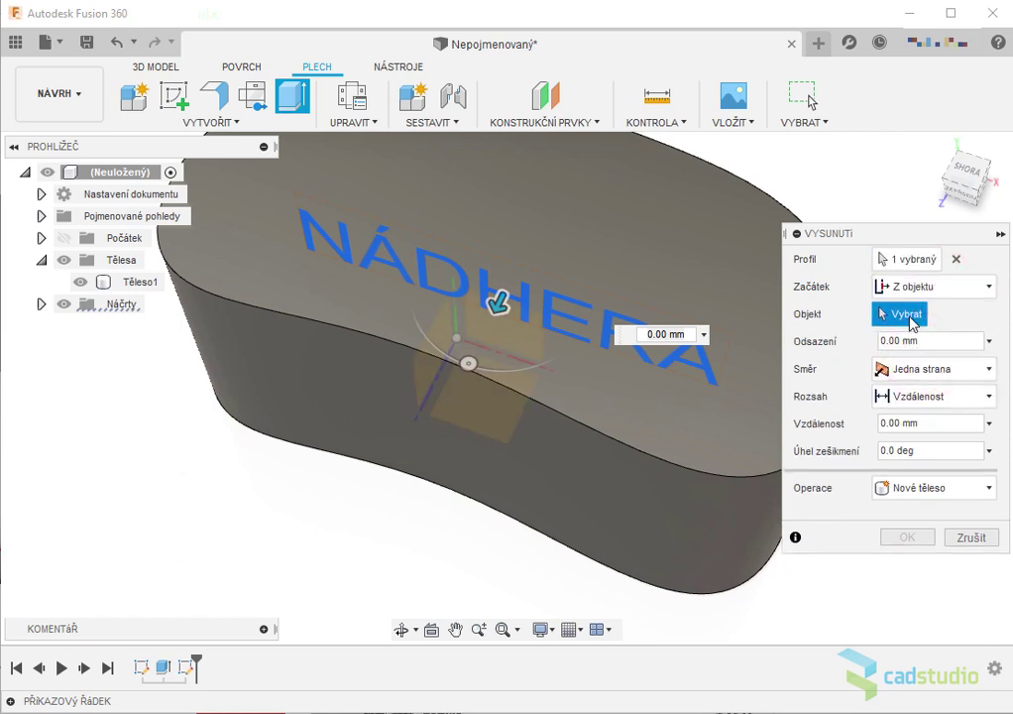
click(742, 507)
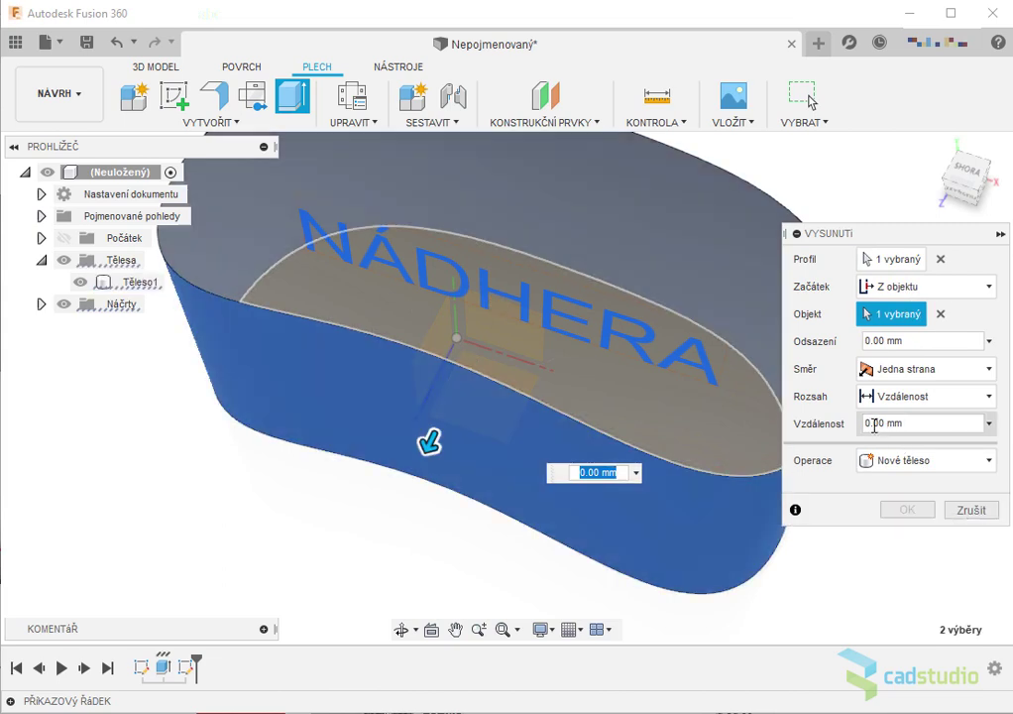
click(875, 423)
text(-2)
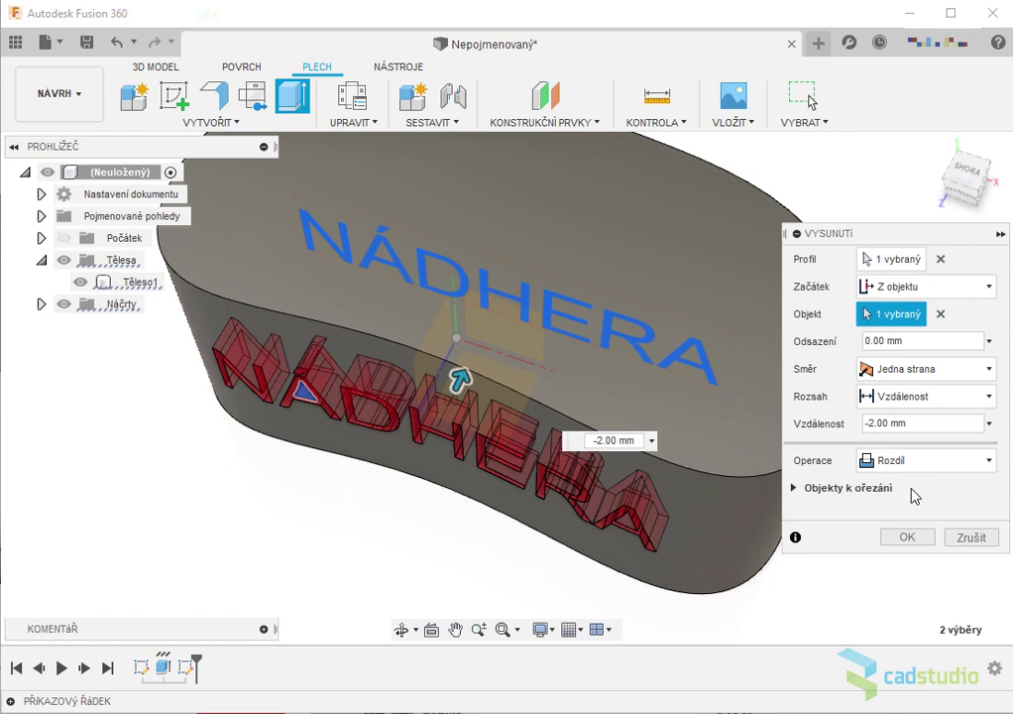
click(907, 538)
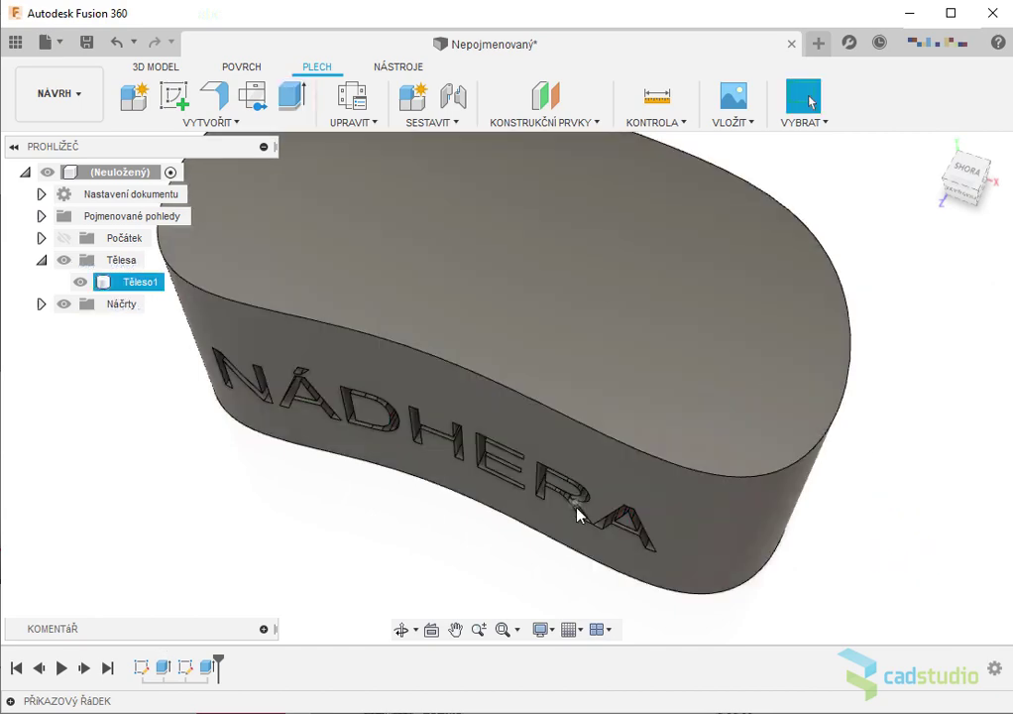
mouse_move(578, 512)
shift+middle_down()
mouse_move(653, 347)
mouse_move(582, 495)
shift+middle_up()
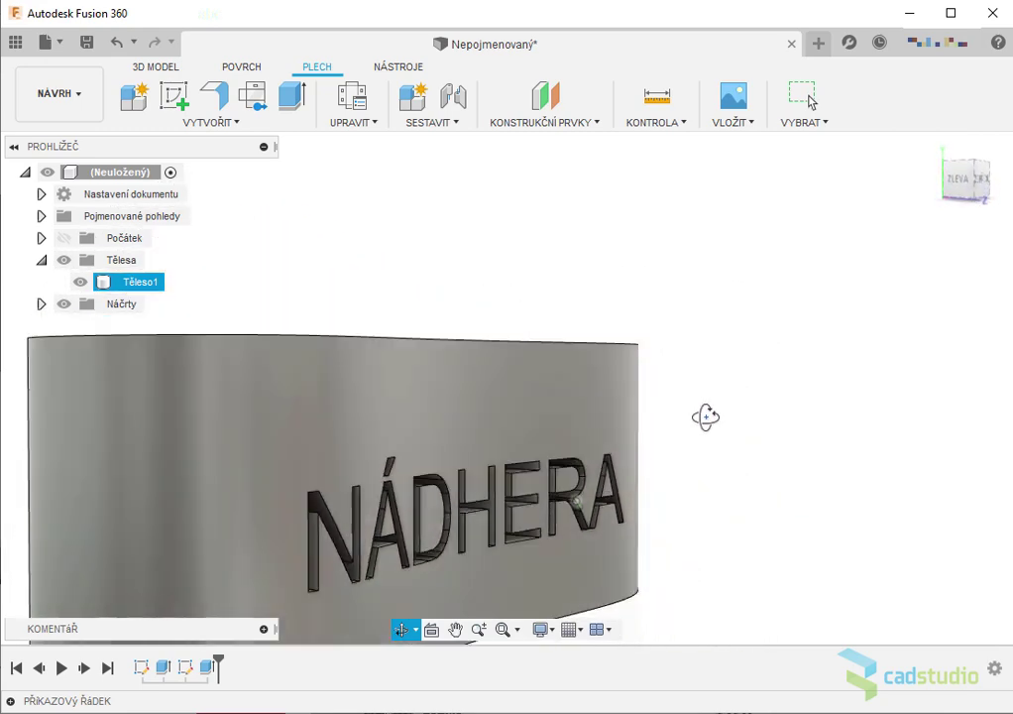
scroll(529, 519, up, 3)
scroll(475, 516, up, 3)
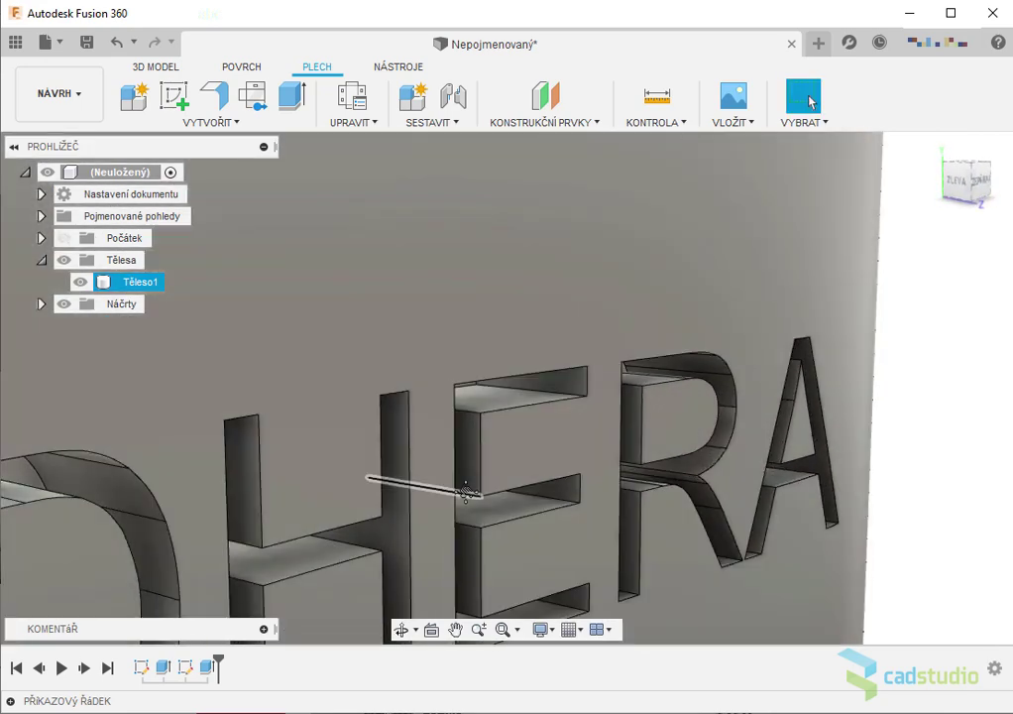
mouse_move(526, 366)
middle_down()
mouse_move(590, 325)
mouse_move(773, 296)
middle_up()
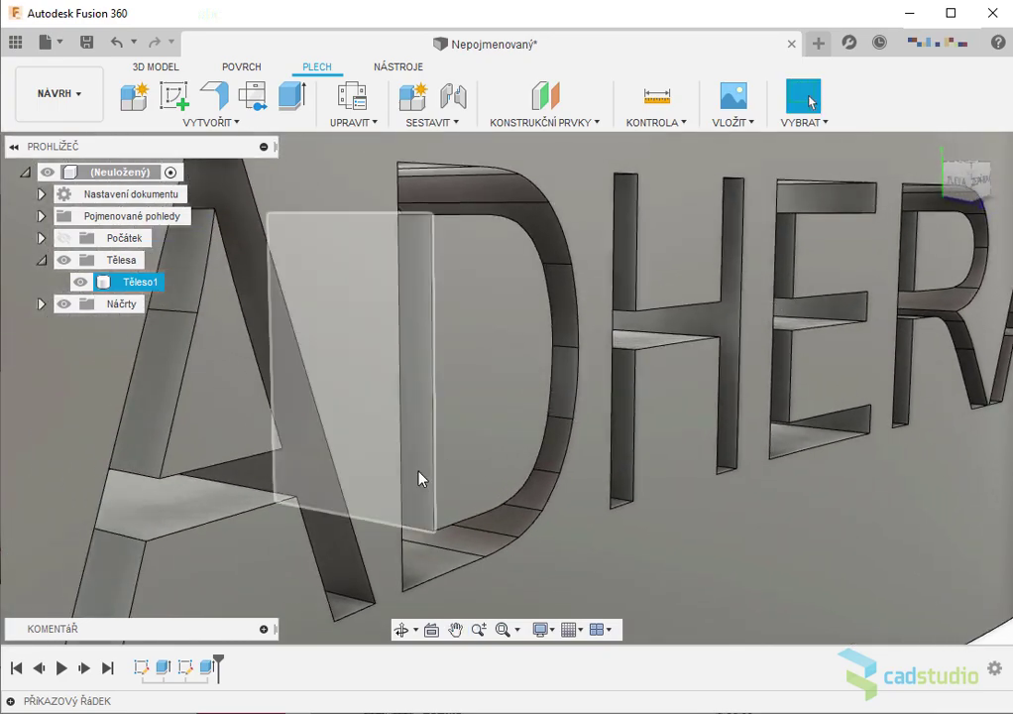
mouse_move(418, 476)
shift+middle_down()
mouse_move(375, 480)
mouse_move(310, 433)
mouse_move(341, 469)
mouse_move(413, 498)
mouse_move(427, 459)
mouse_move(409, 500)
mouse_move(459, 495)
shift+middle_up()
scroll(464, 493, up, 5)
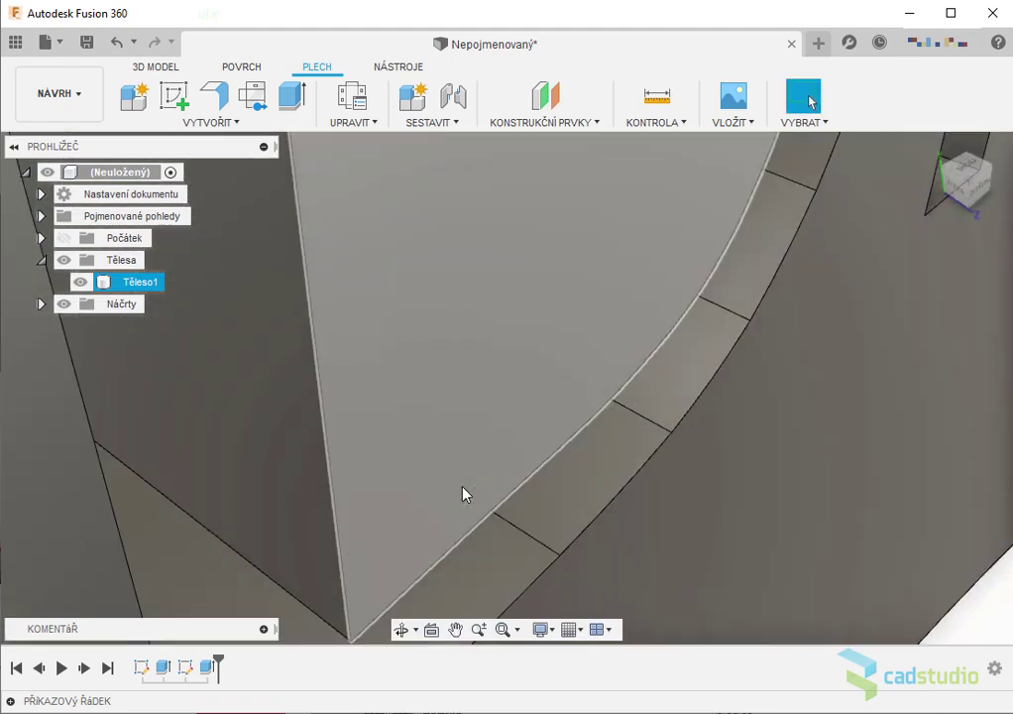
scroll(466, 483, down, 3)
scroll(466, 483, down, 5)
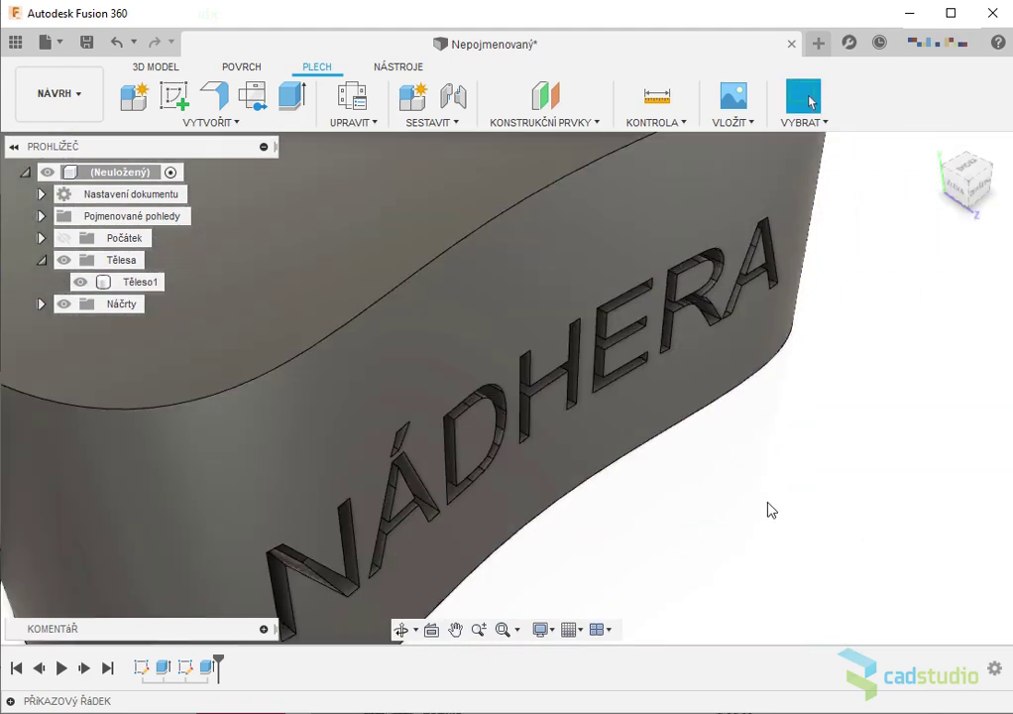
mouse_move(771, 510)
shift+middle_down()
mouse_move(733, 512)
mouse_move(718, 538)
mouse_move(731, 557)
mouse_move(749, 459)
mouse_move(805, 455)
mouse_move(748, 489)
mouse_move(574, 443)
mouse_move(662, 432)
mouse_move(674, 407)
mouse_move(655, 355)
mouse_move(674, 357)
mouse_move(712, 400)
mouse_move(729, 477)
mouse_move(701, 468)
mouse_move(708, 436)
mouse_move(757, 406)
mouse_move(819, 391)
mouse_move(927, 389)
mouse_move(860, 417)
mouse_move(743, 433)
mouse_move(583, 408)
mouse_move(588, 424)
shift+middle_up()
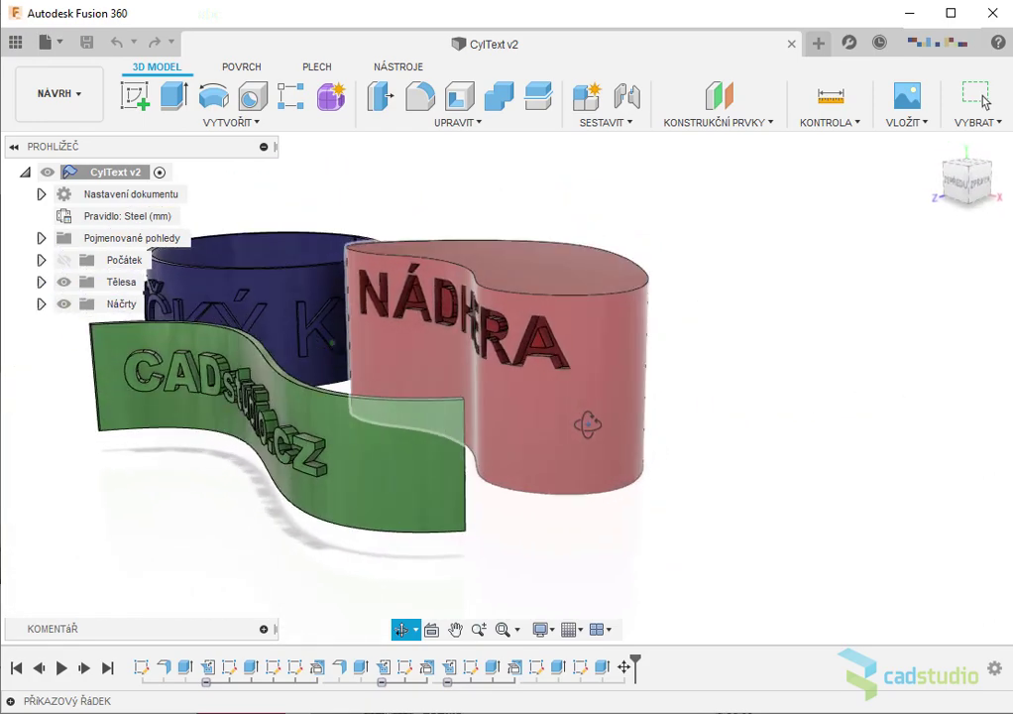
Step: Zoom and orbit CylText v2 so the green CADstudio.cz wall faces forward
scroll(454, 380, up, 3)
scroll(455, 392, up, 3)
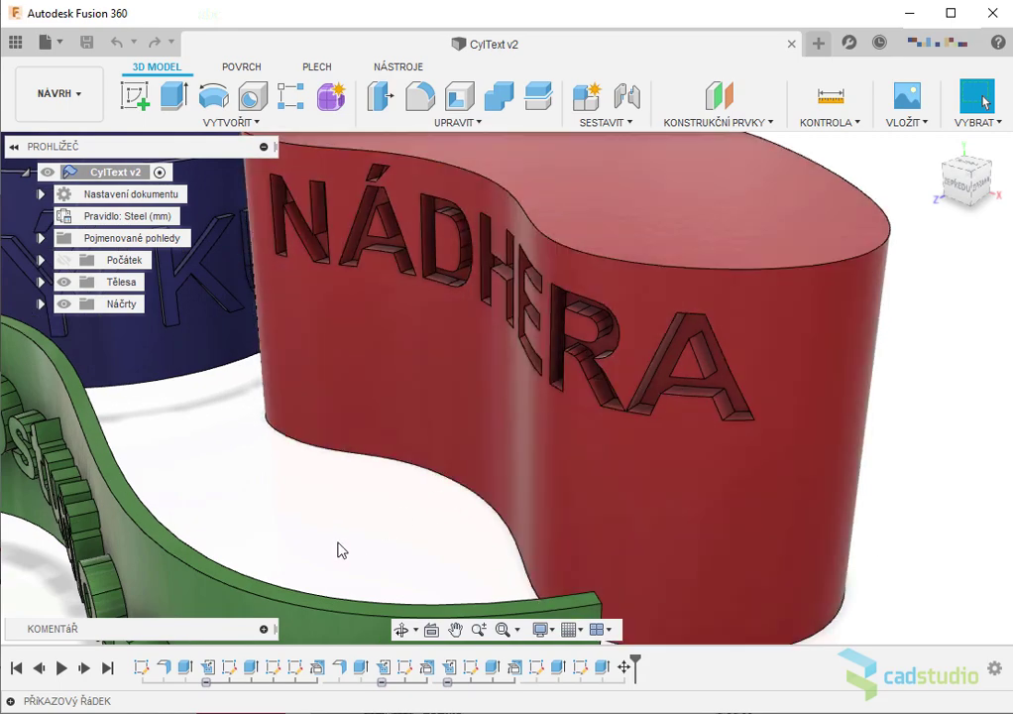
mouse_move(339, 532)
shift+middle_down()
mouse_move(572, 443)
mouse_move(627, 372)
mouse_move(502, 644)
mouse_move(502, 682)
mouse_move(443, 522)
mouse_move(561, 502)
mouse_move(681, 556)
mouse_move(677, 491)
mouse_move(728, 482)
mouse_move(678, 553)
mouse_move(606, 530)
mouse_move(474, 437)
mouse_move(405, 511)
mouse_move(402, 350)
mouse_move(431, 320)
mouse_move(472, 310)
shift+middle_up()
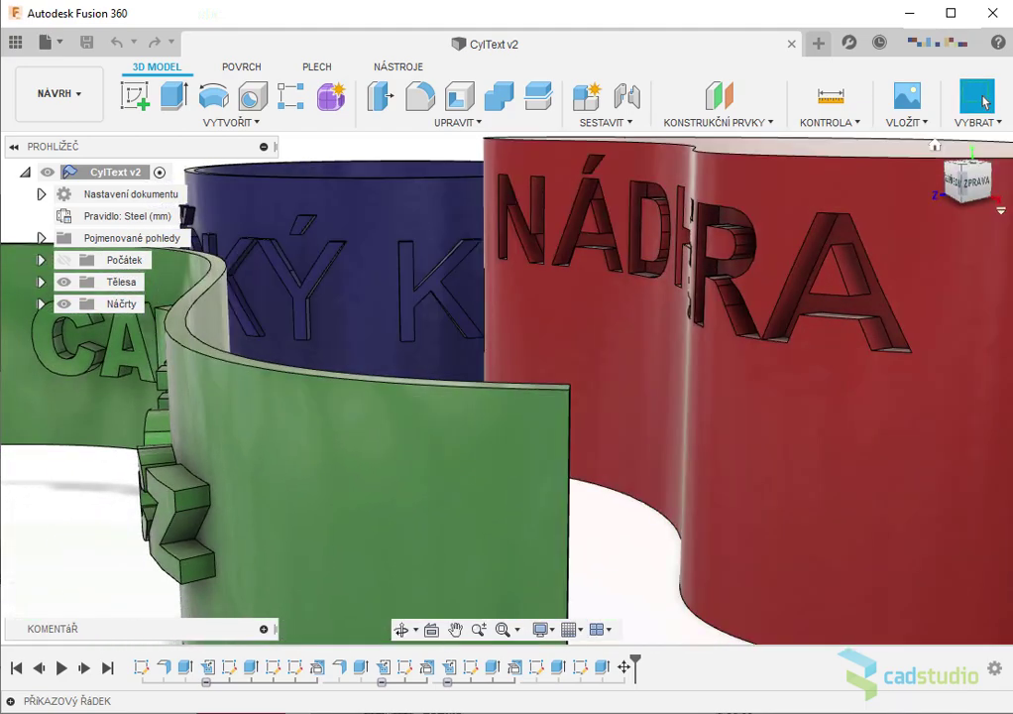